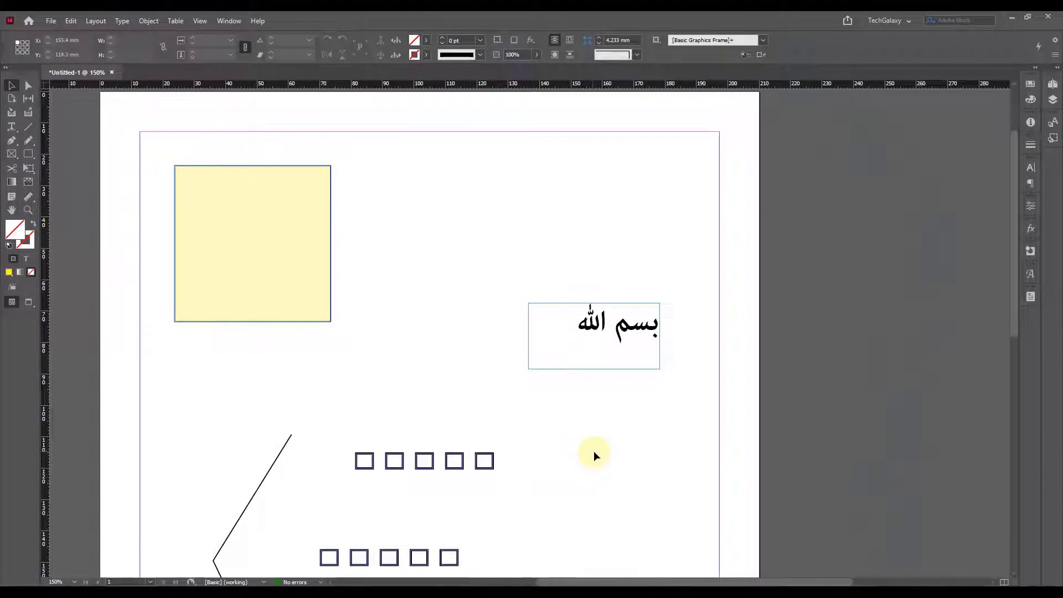
Draw a short trial measurement in the blank area below the بسم الله text frame with the Measure tool
left_click(630, 338)
scroll(626, 400, "down", 5)
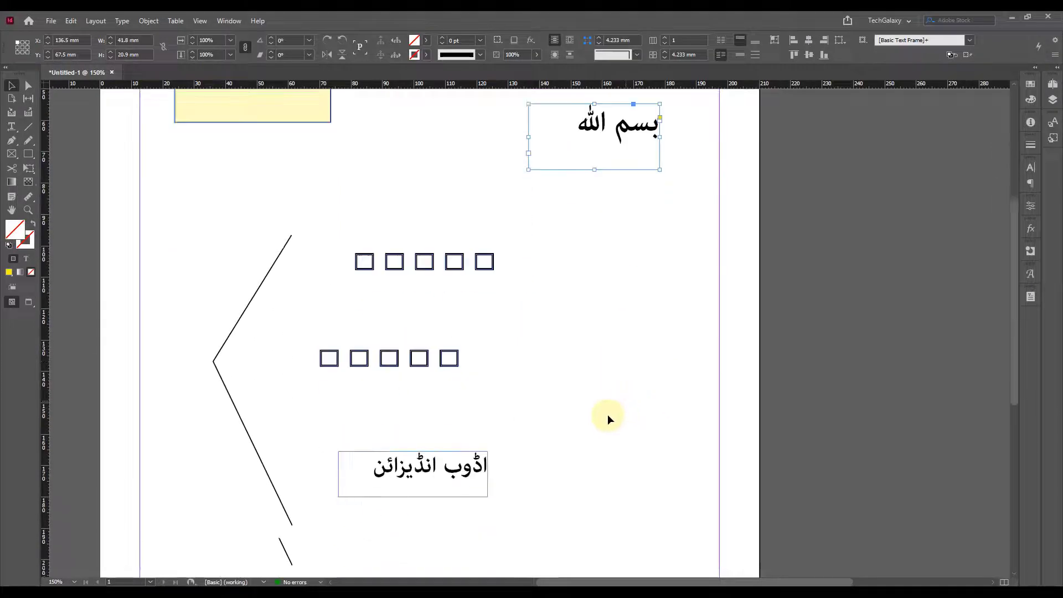
scroll(555, 412, "up", 3)
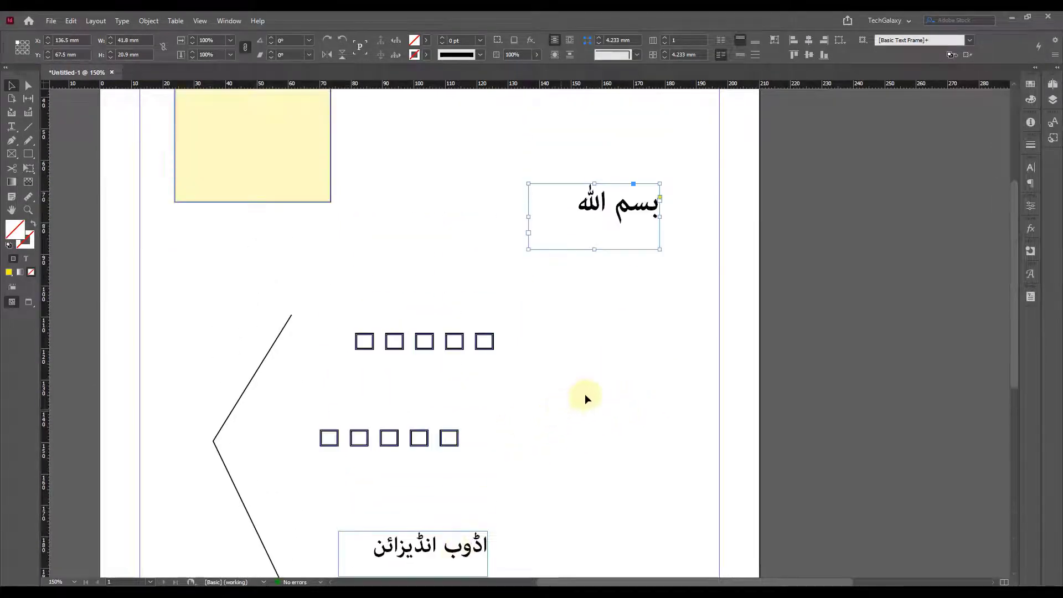
scroll(609, 361, "up", 3)
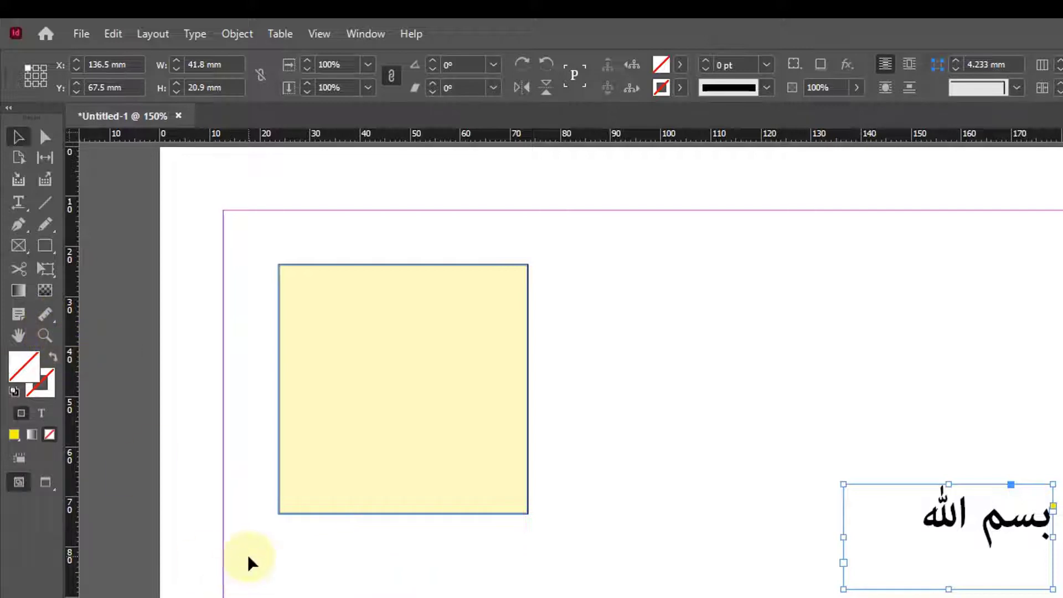
key("k")
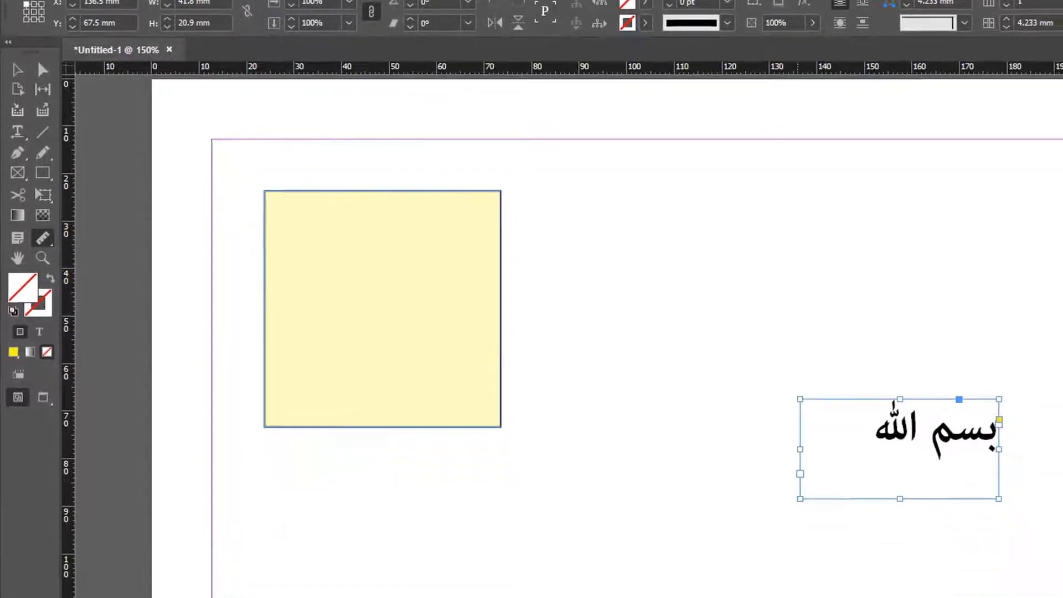
left_click_drag(718, 522, 786, 538)
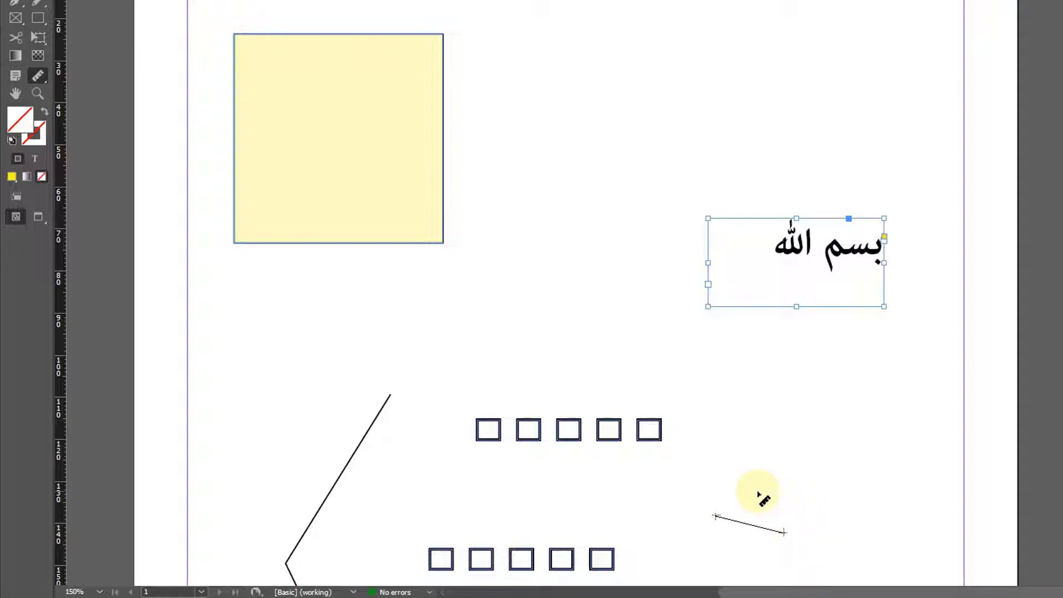
Select the yellow square and check its width and height values
left_click(16, 1)
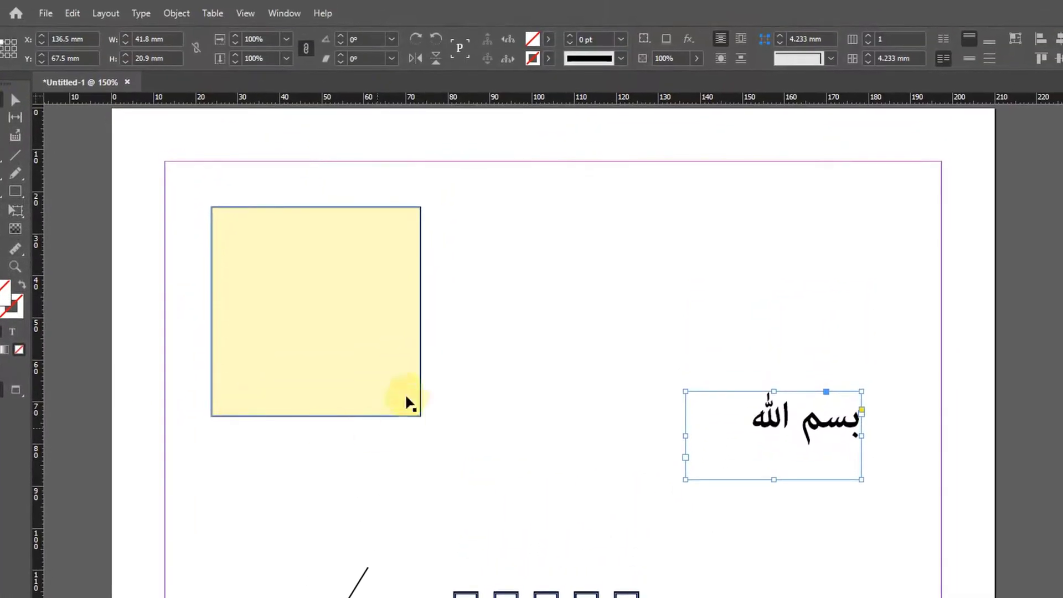
left_click(350, 288)
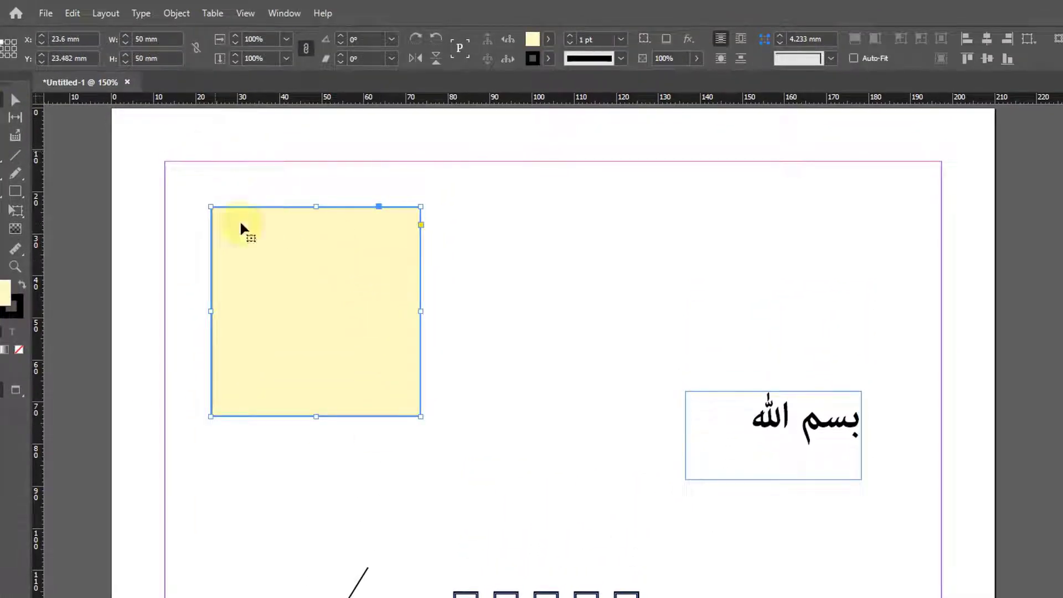
left_click(149, 39)
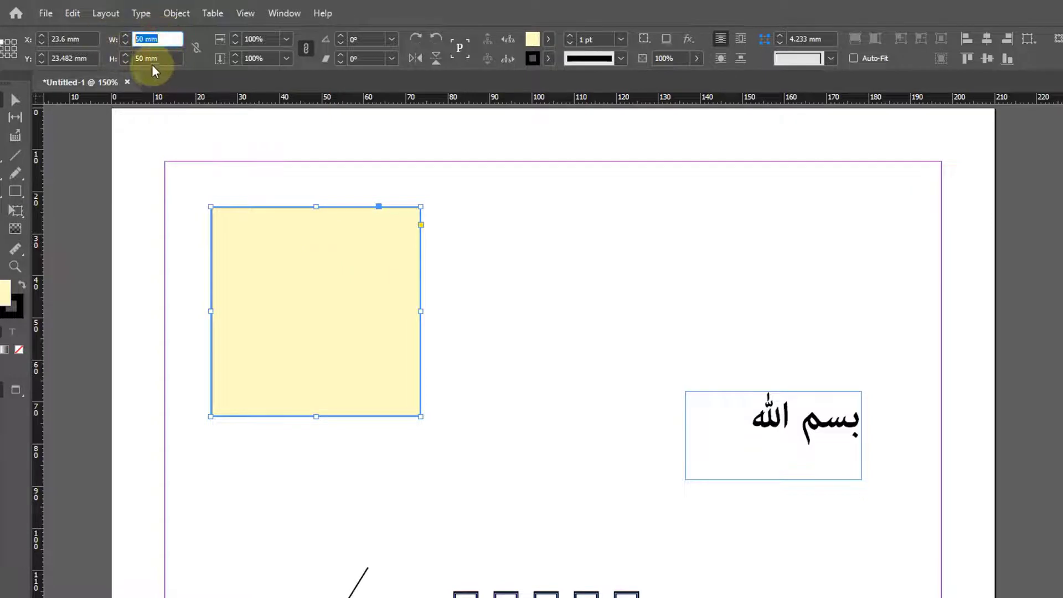
left_click(166, 59)
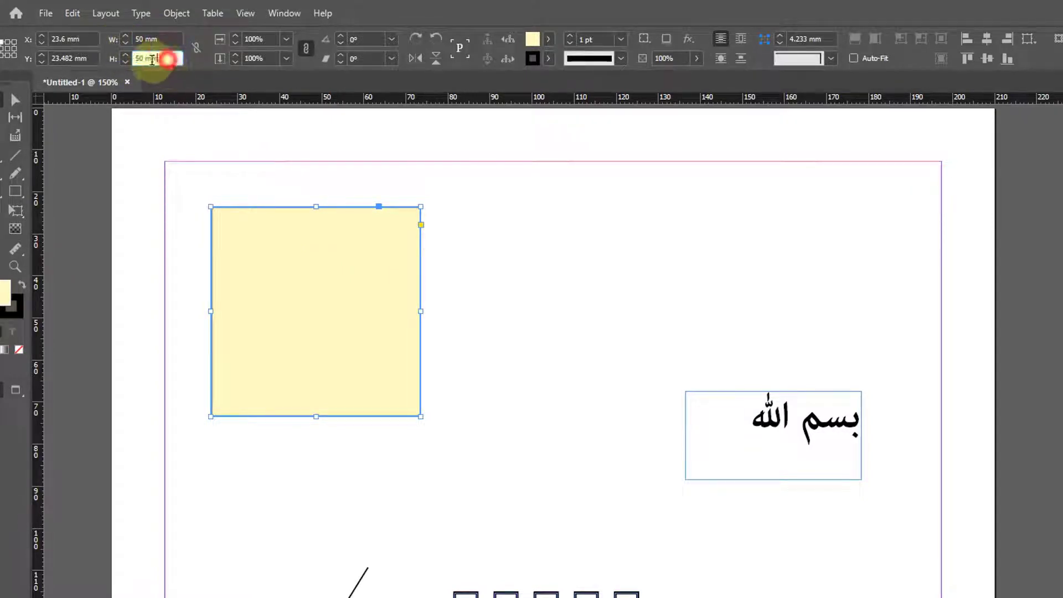
left_click_drag(152, 60, 127, 59)
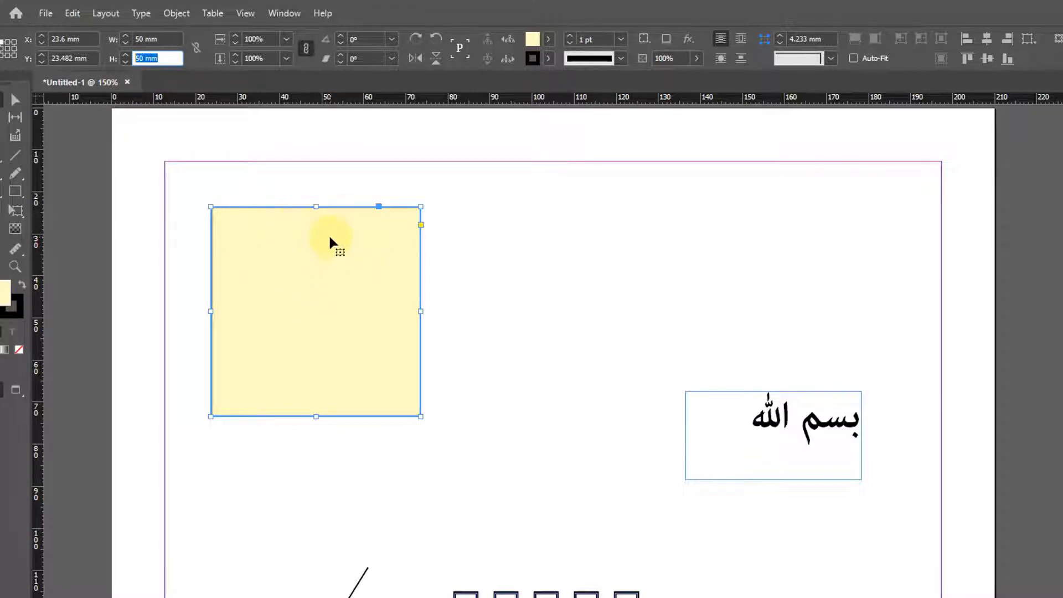
Measure the yellow square's width from its left edge to its right edge with the Measure tool
left_click(16, 249)
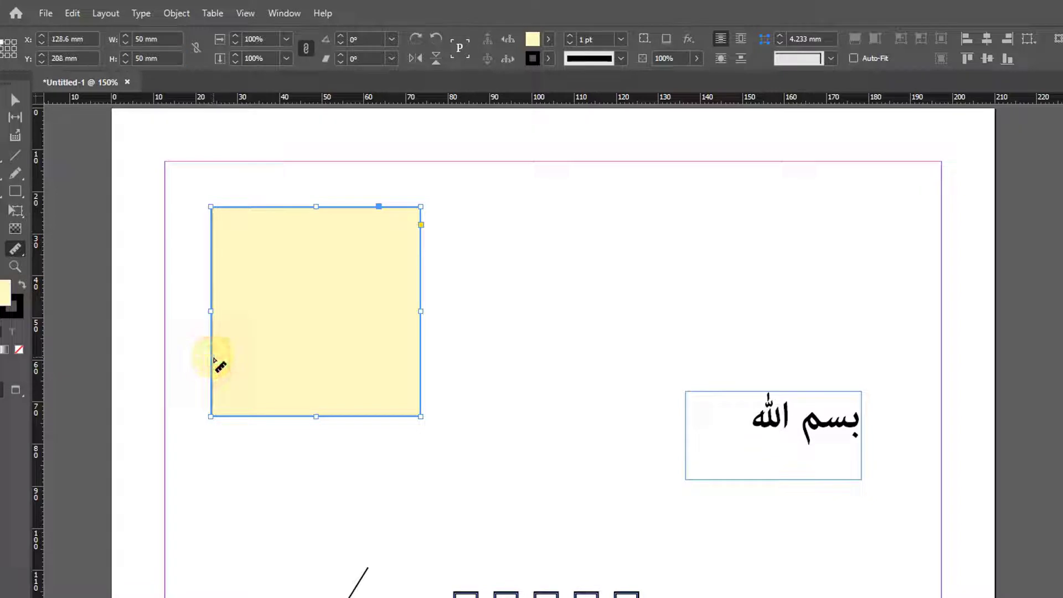
left_click_drag(212, 360, 422, 373)
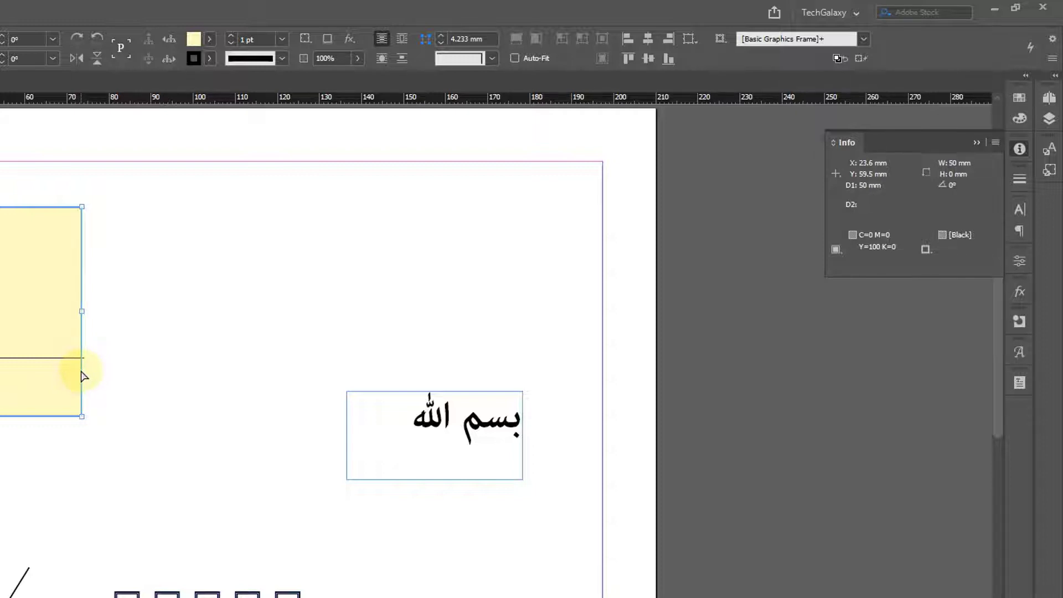
left_click_drag(81, 372, 81, 372)
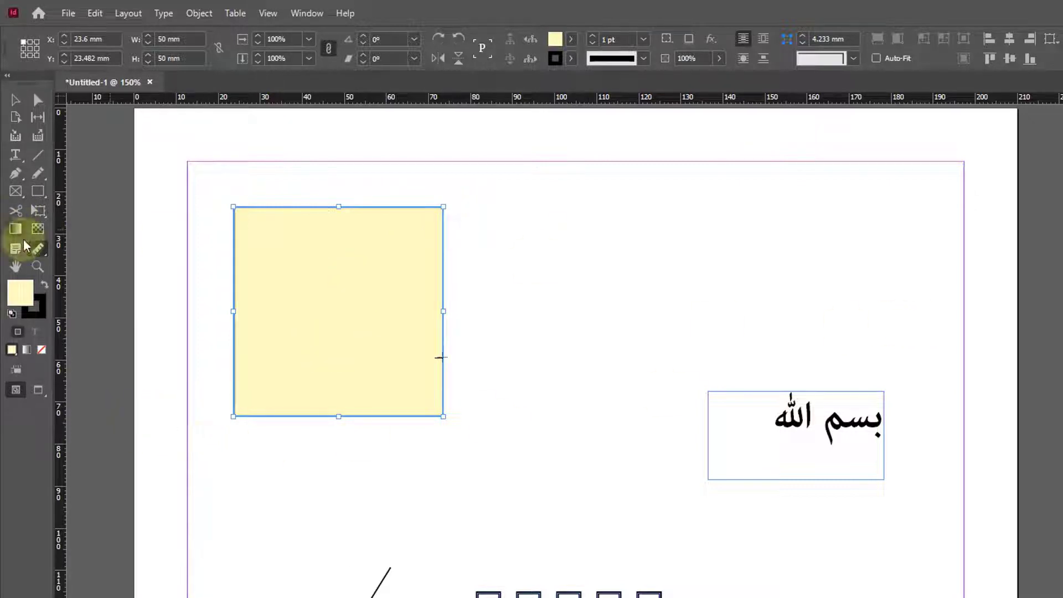
Draw a line from the yellow square's lower-left corner to its upper-right corner to check the diagonal's length, and undo it
left_click(38, 155)
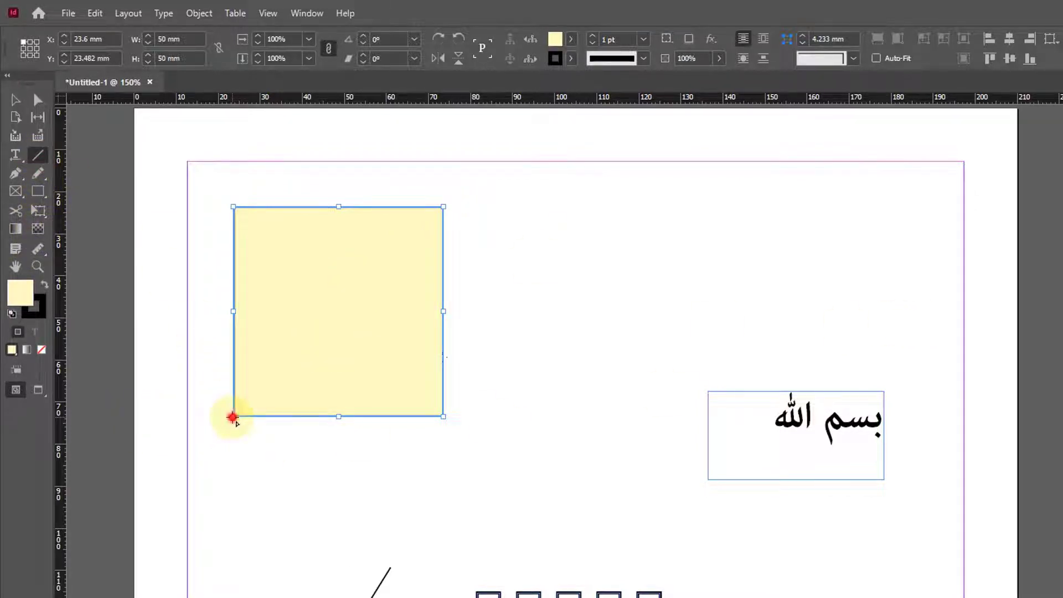
left_click_drag(232, 417, 443, 207)
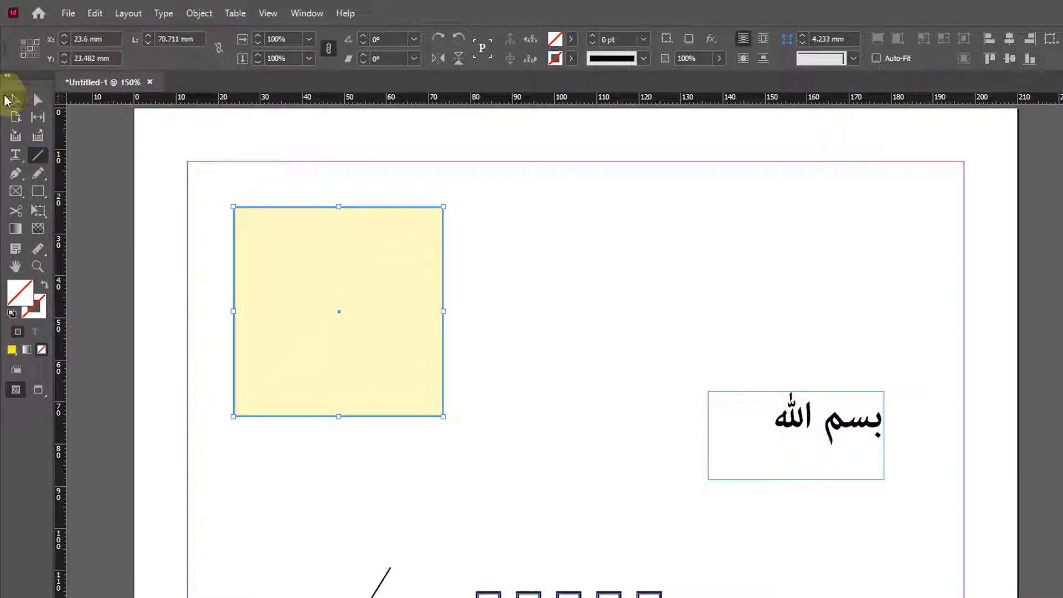
key("ctrl+z")
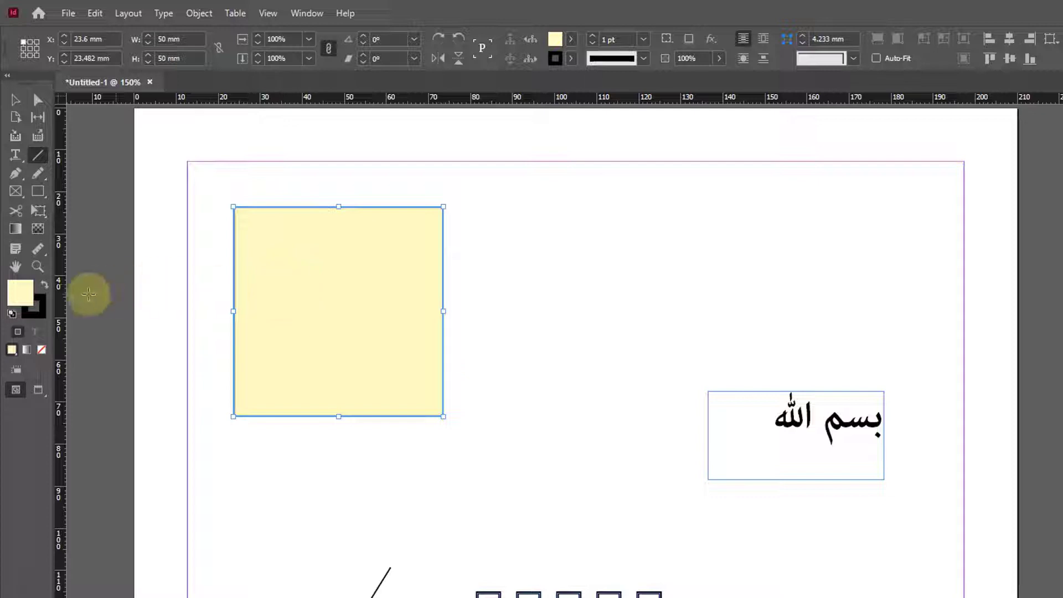
Measure the diagonals of the yellow square and the بسم الله text frame from lower-left to upper-right corner
left_click(38, 250)
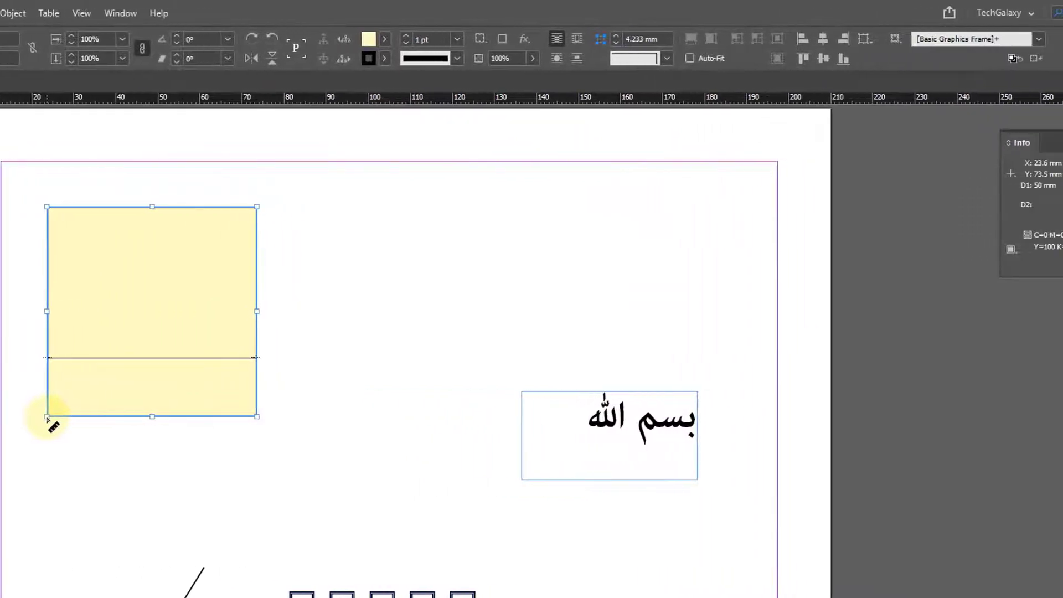
left_click(77, 416)
left_click_drag(62, 405, 257, 208)
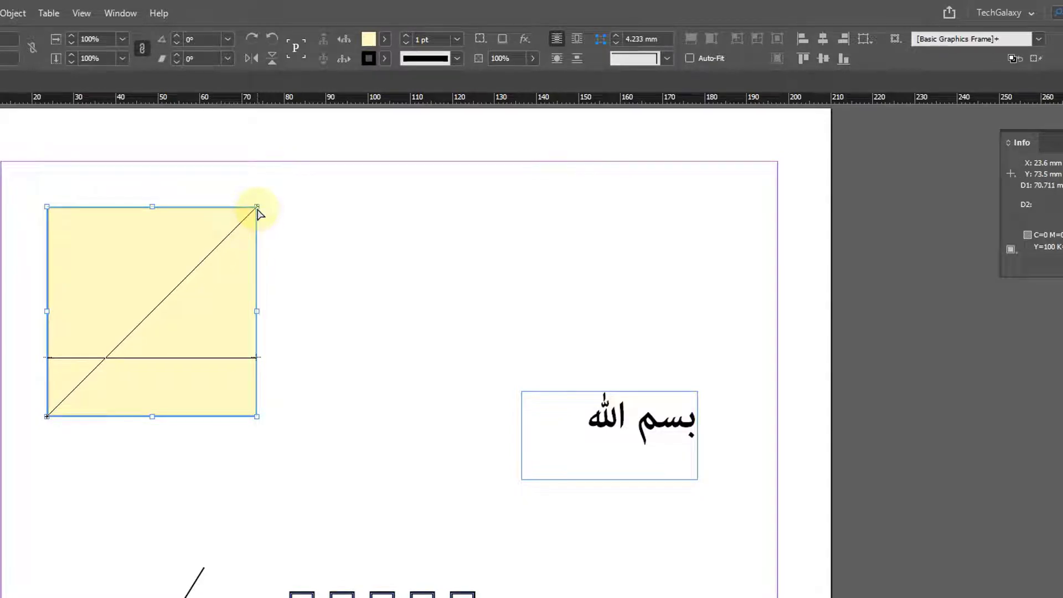
left_click_drag(258, 208, 258, 208)
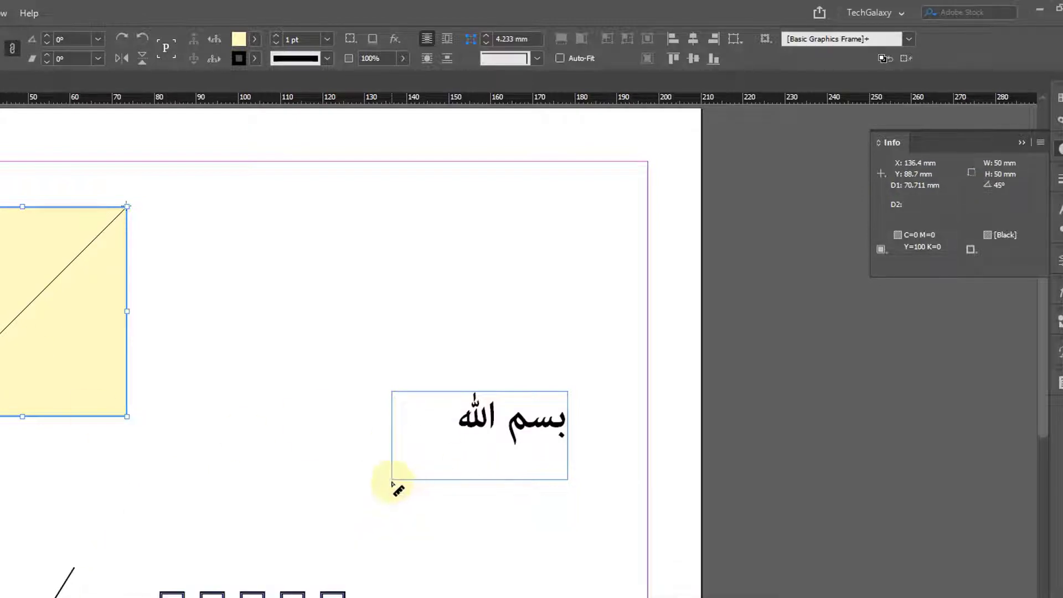
left_click_drag(392, 480, 568, 392)
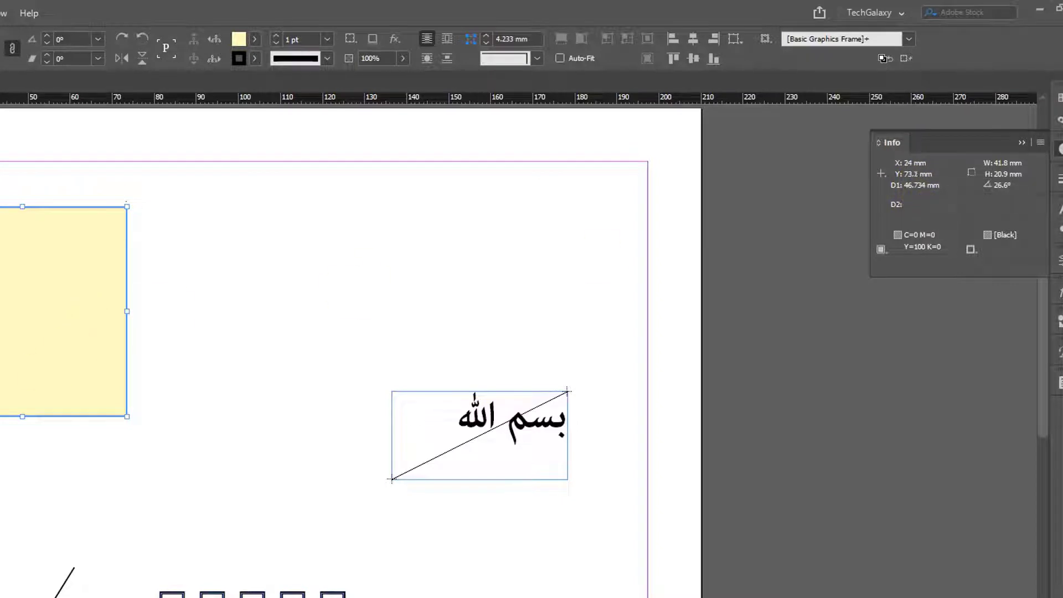
left_click_drag(0, 417, 128, 209)
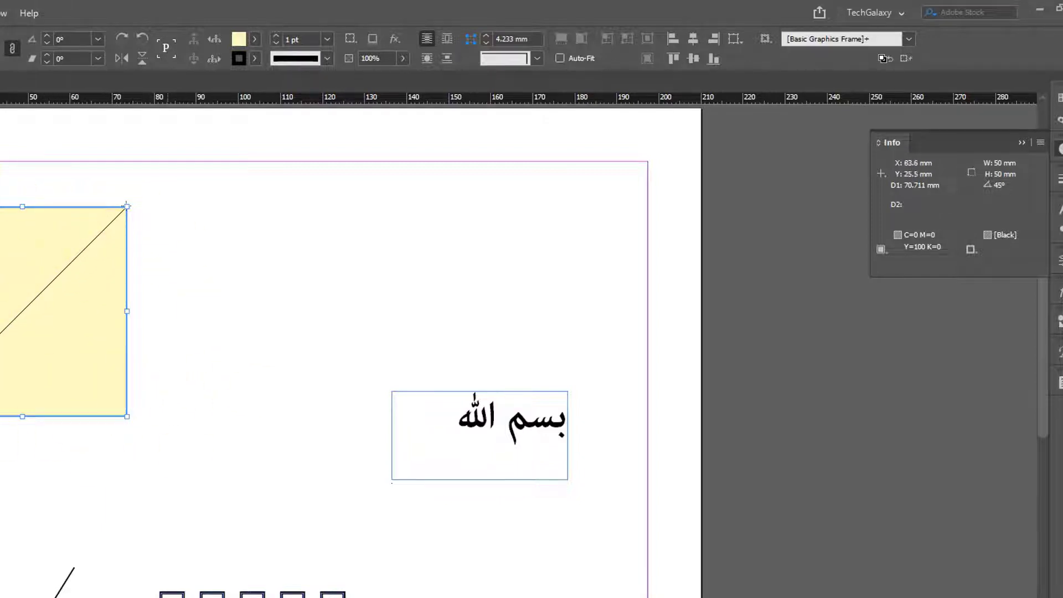
Shrink the بسم الله text frame from its bottom edge to a height of about 12.75 mm, fitting the letters
scroll(308, 351, "right", 5)
scroll(308, 351, "down", 3)
left_click_drag(365, 301, 276, 226)
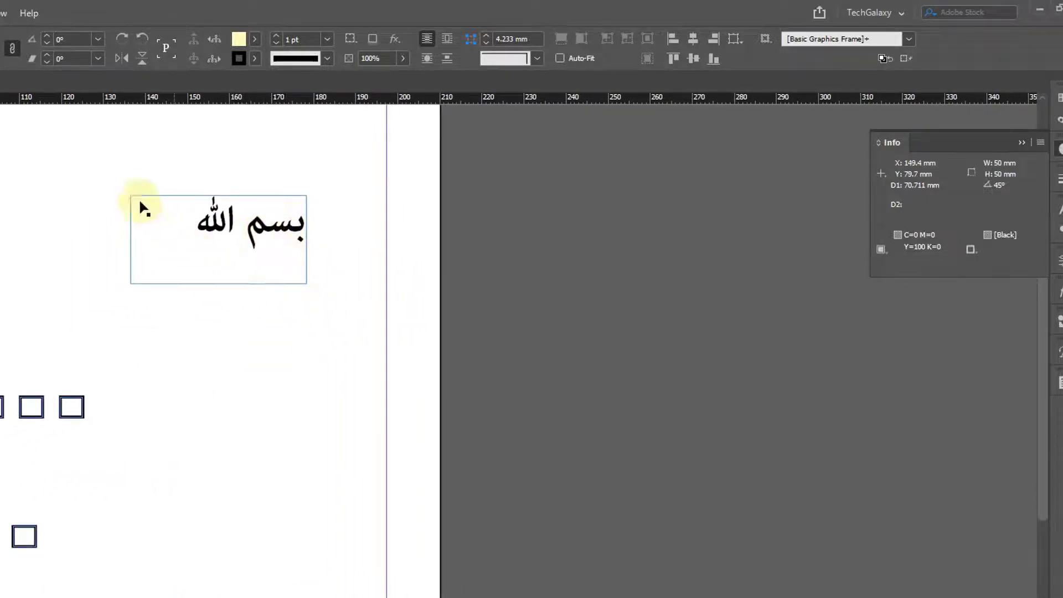
left_click_drag(103, 178, 327, 302)
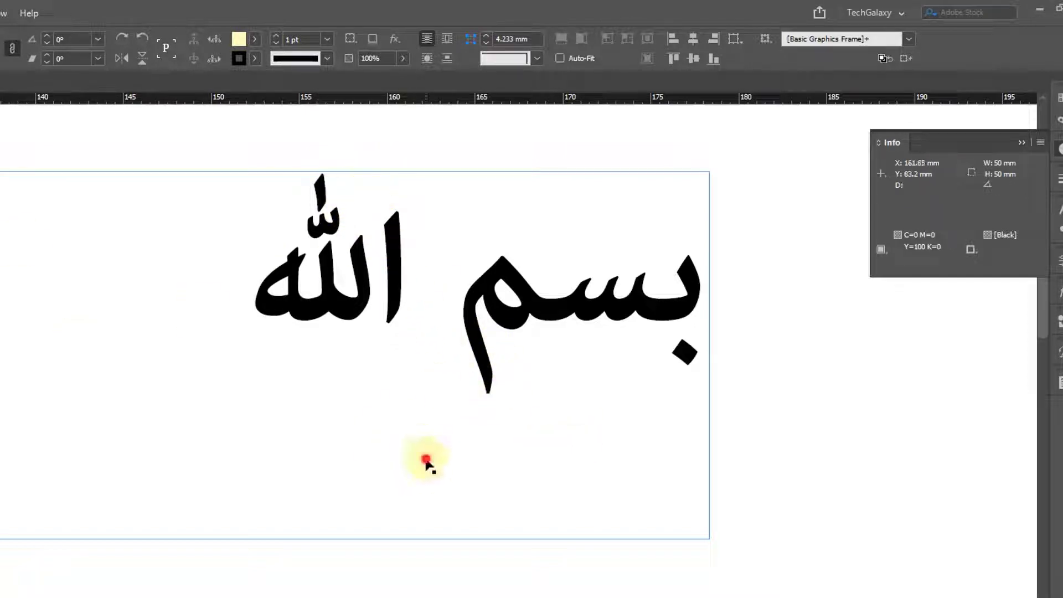
left_click(340, 537)
left_click_drag(343, 537, 512, 394)
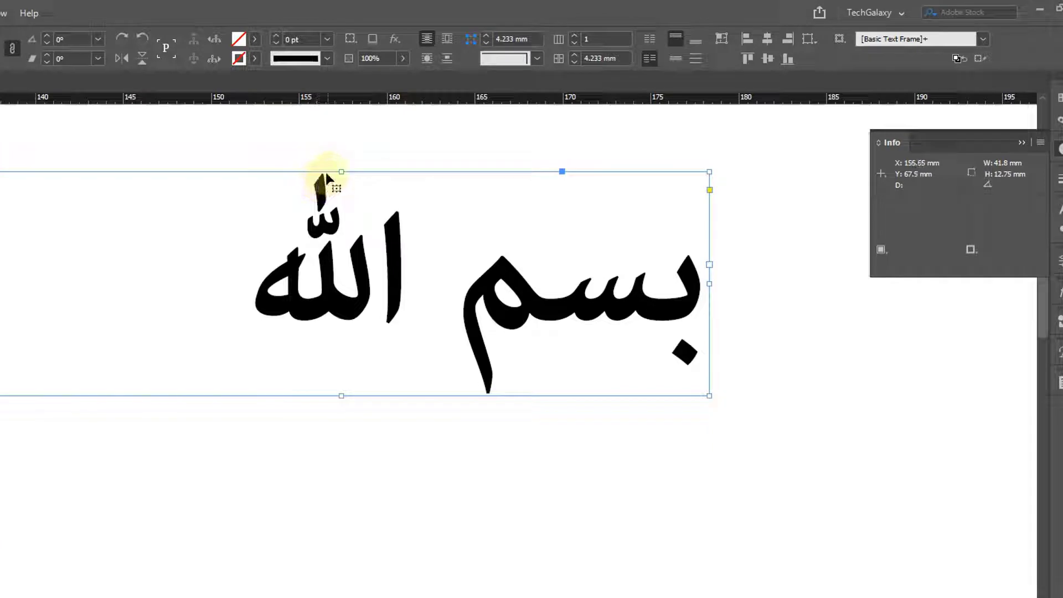
Examine up close the gaps between the text frame's top and bottom edges and the letters' highest and lowest tips
key("ctrl+space")
left_click_drag(308, 163, 357, 209)
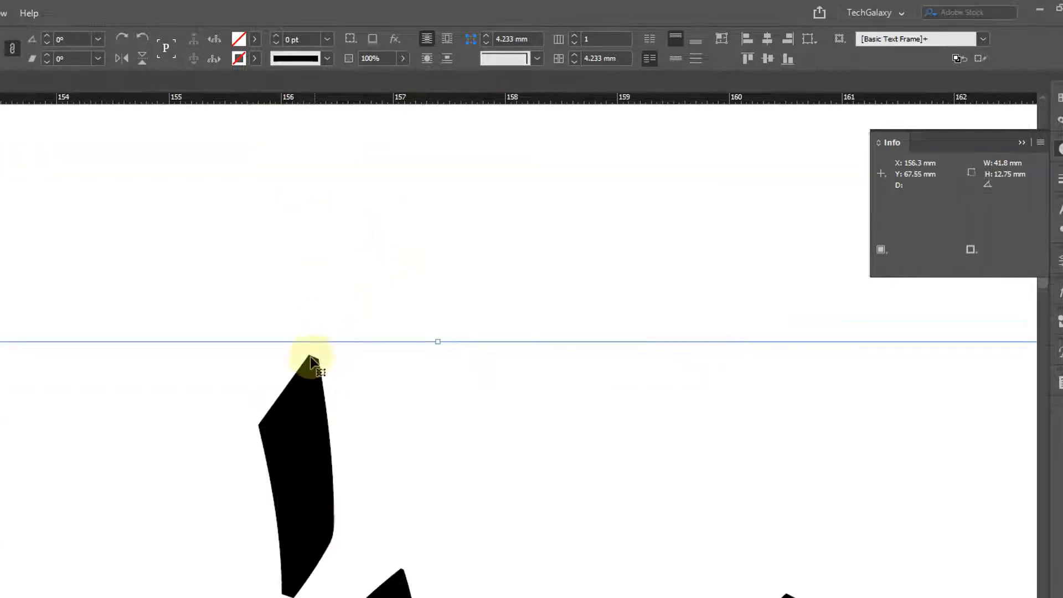
key("ctrl+alt+space")
left_click(514, 439)
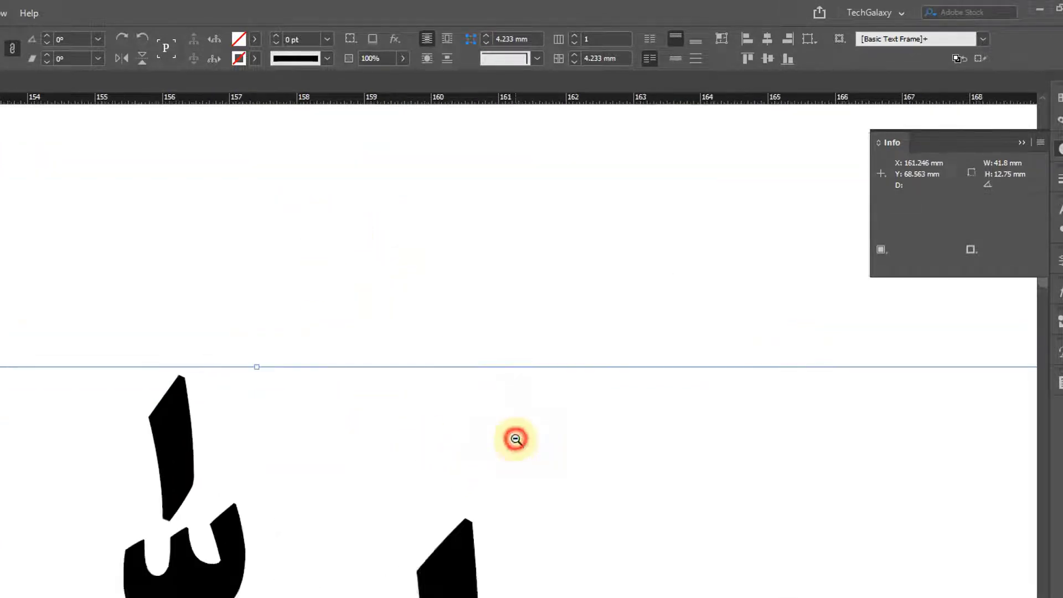
left_click(399, 510)
left_click(404, 505)
left_click(407, 507)
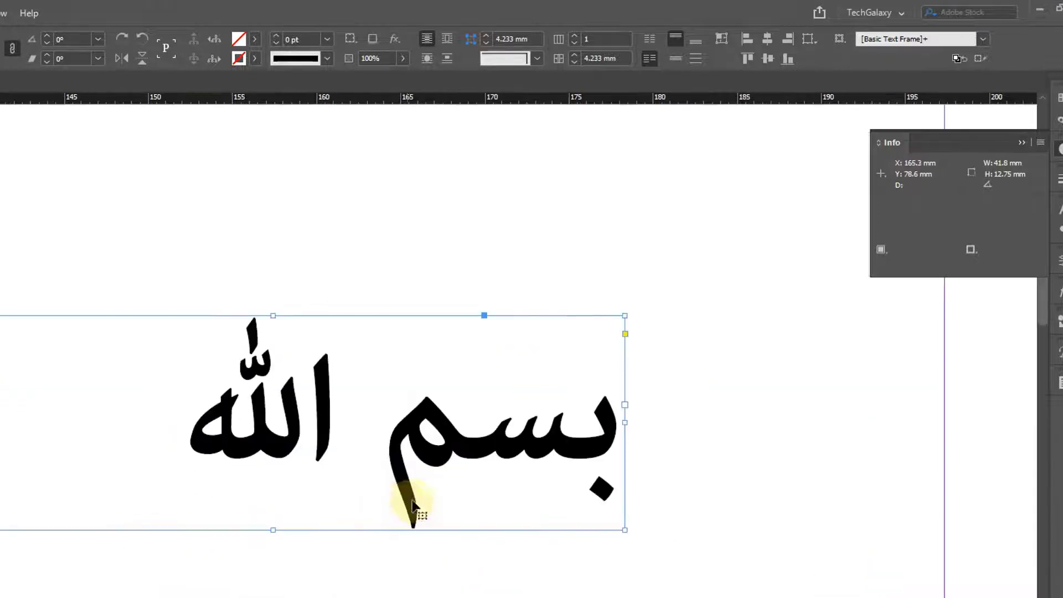
key("ctrl+space")
left_click_drag(394, 510, 462, 577)
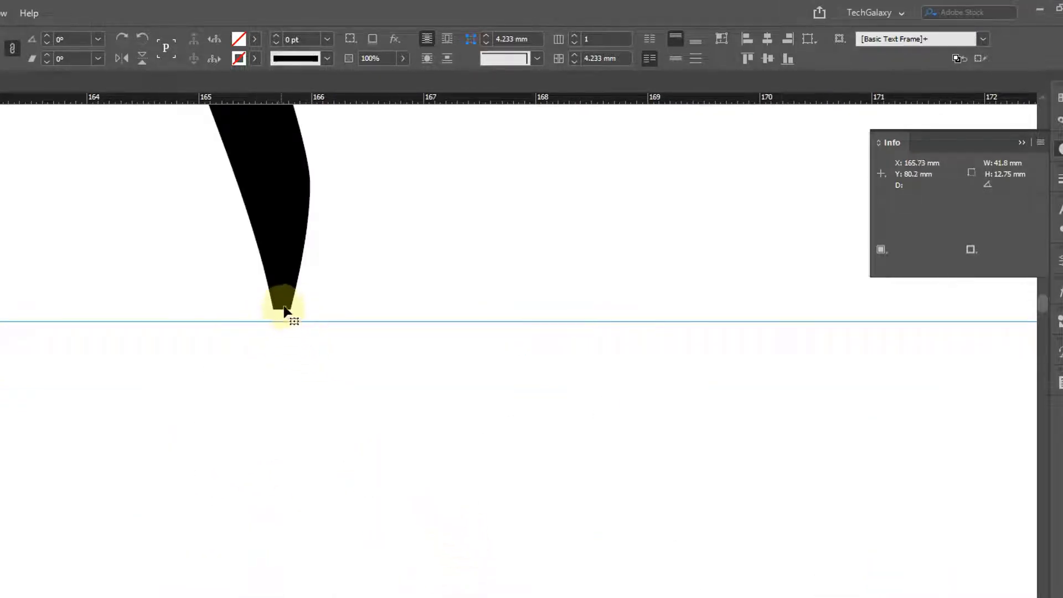
left_click(266, 334, "ctrl+alt")
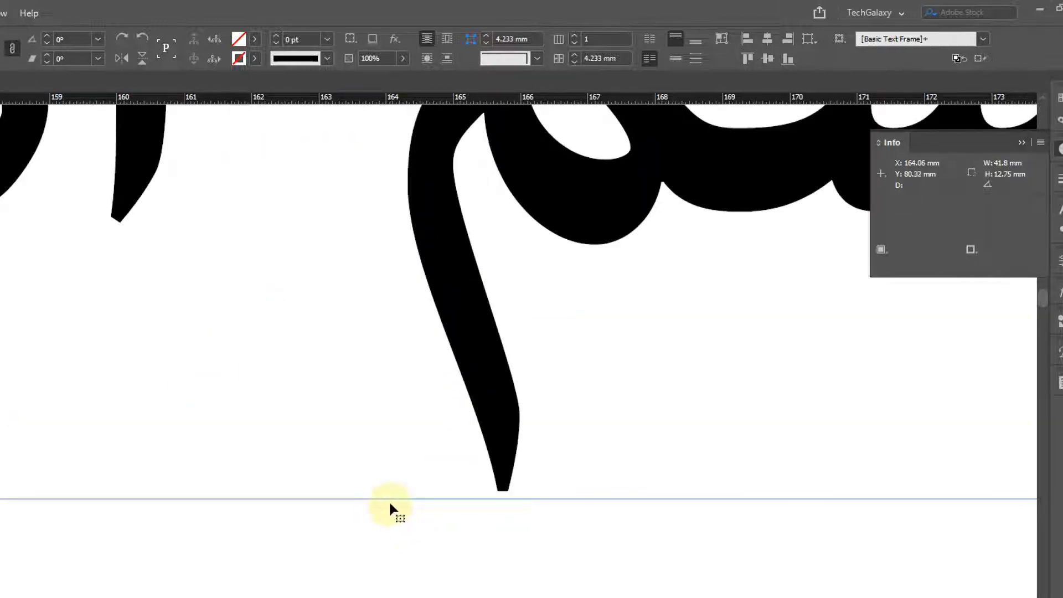
left_click(456, 467, "ctrl+alt")
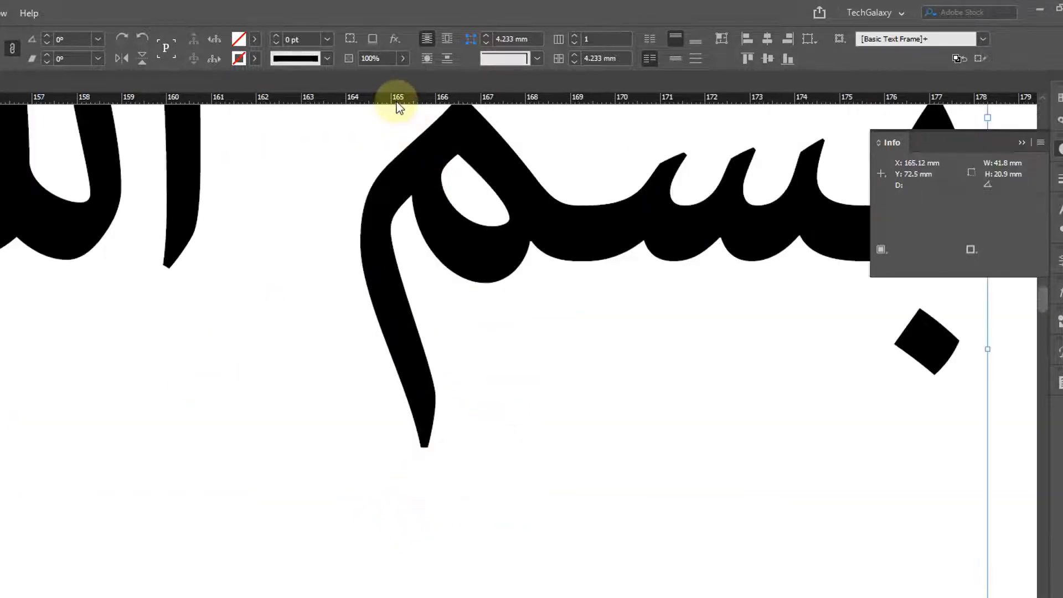
Place a horizontal guide at the lowest tip of the letters and measure the text's height from its highest tip down to the guide
left_click_drag(399, 105, 441, 448)
left_click(257, 427, "ctrl+alt")
left_click(256, 427, "ctrl+alt")
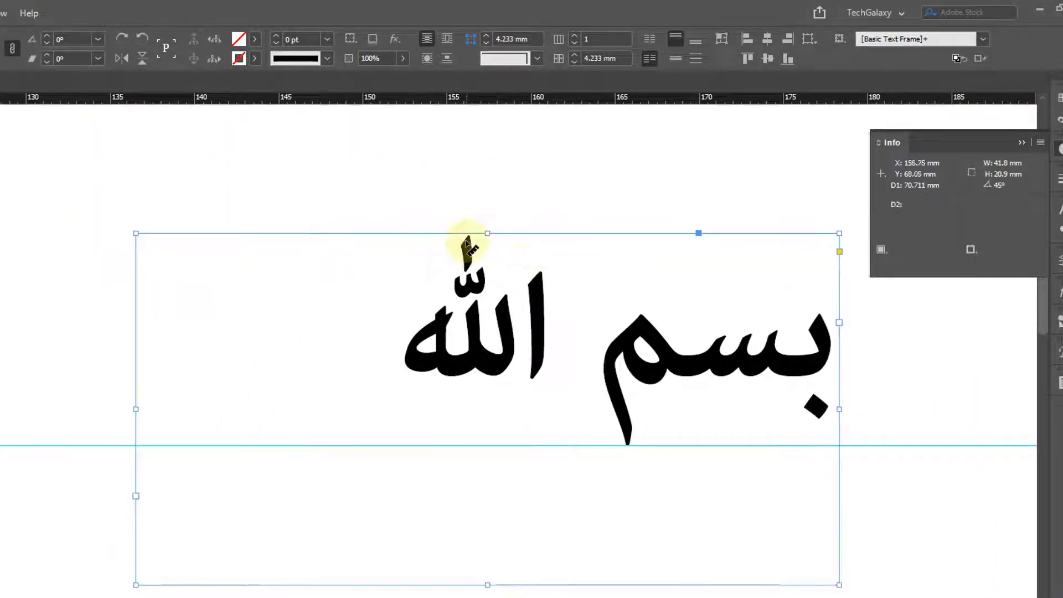
left_click_drag(440, 216, 537, 422)
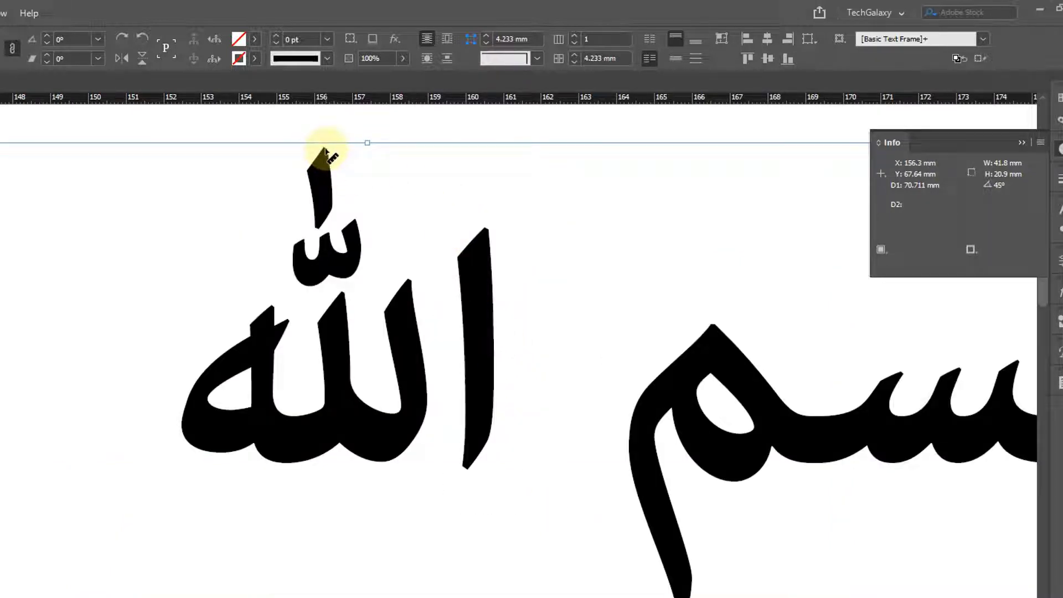
left_click_drag(326, 148, 360, 595)
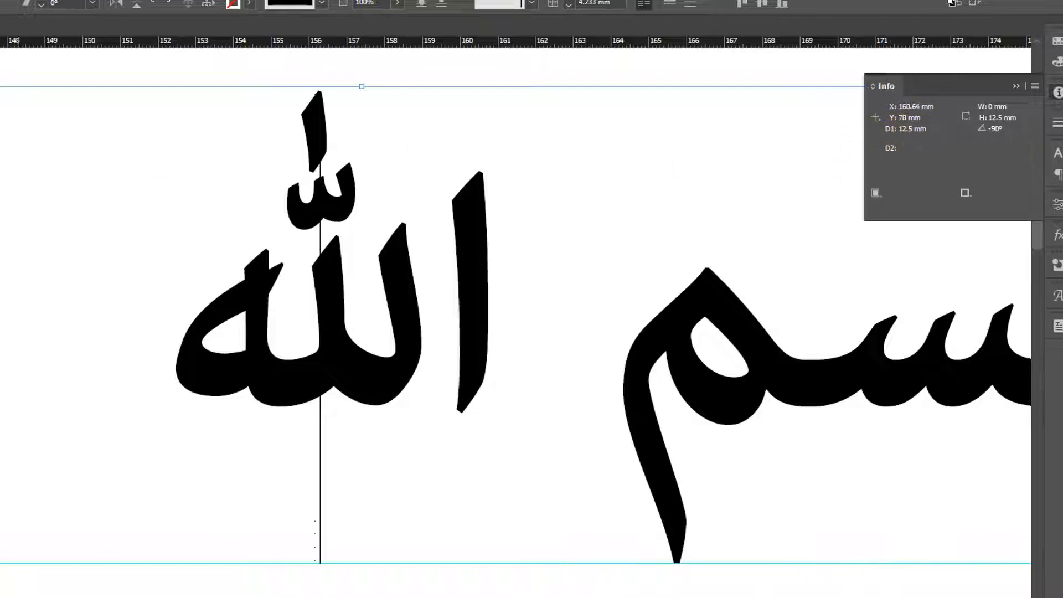
Convert the بسم الله text to outlines
key("v")
left_click(361, 370, "ctrl+alt")
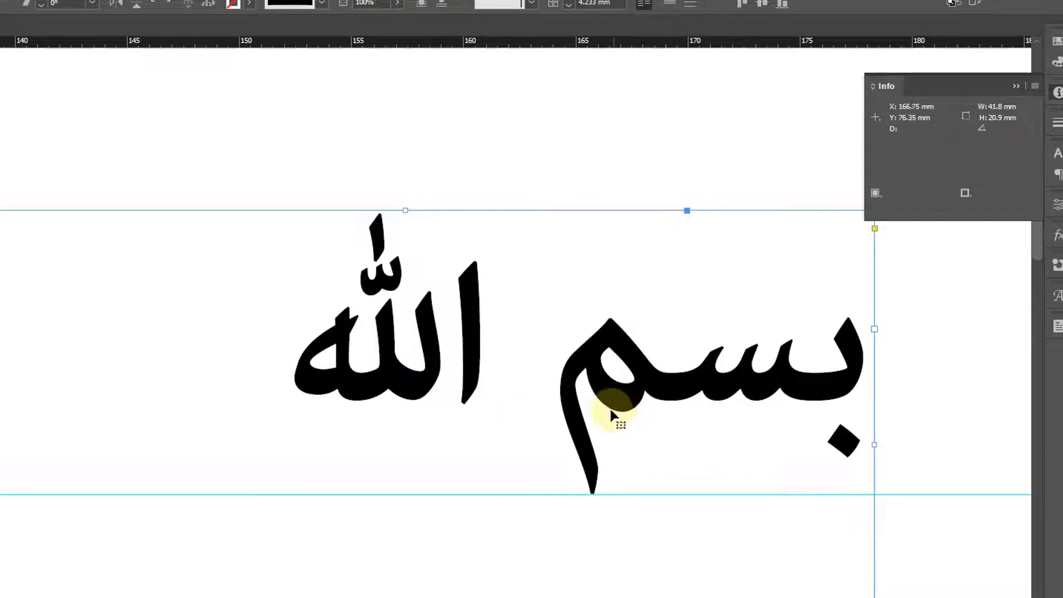
left_click(593, 397)
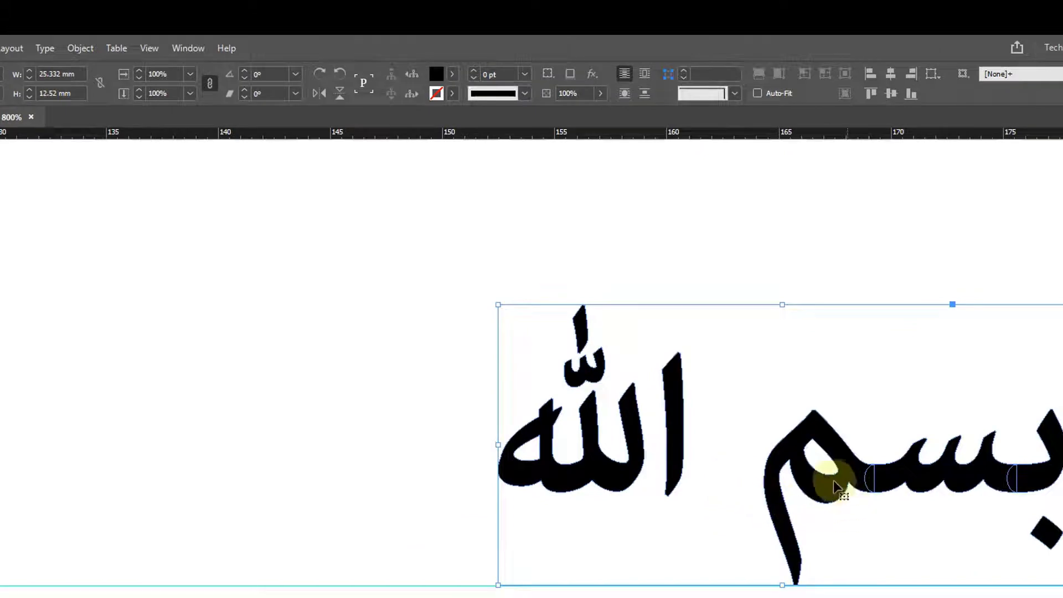
Move the outlined بسم الله text up and away from the guide, and examine how its bounding box meets the highest and lowest tips
left_click_drag(828, 485, 540, 434)
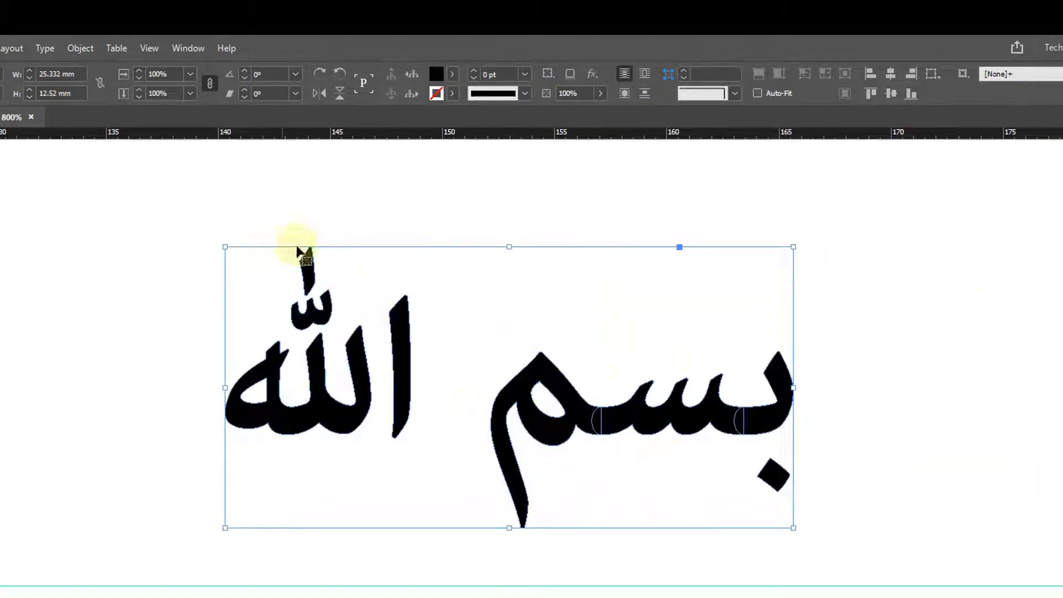
left_click_drag(269, 231, 365, 306)
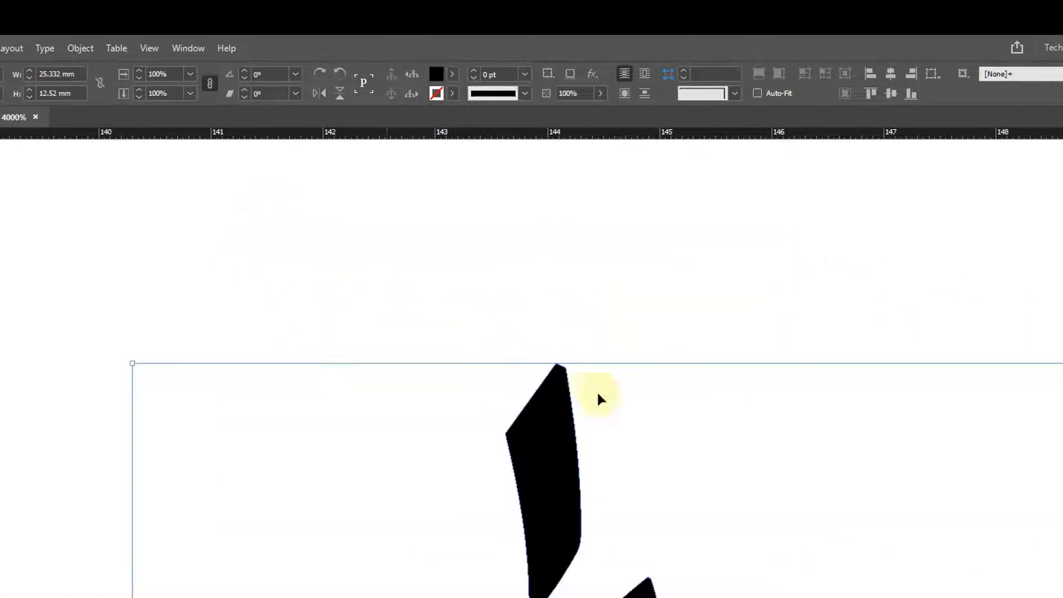
left_click_drag(977, 597, 788, 597)
left_click_drag(942, 597, 835, 597)
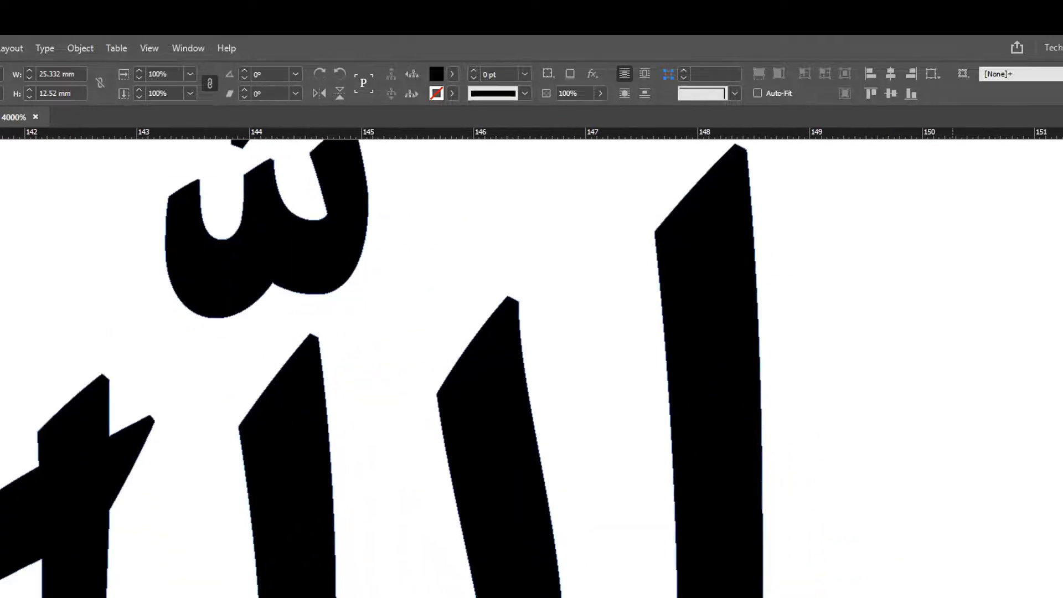
left_click_drag(902, 592, 716, 413)
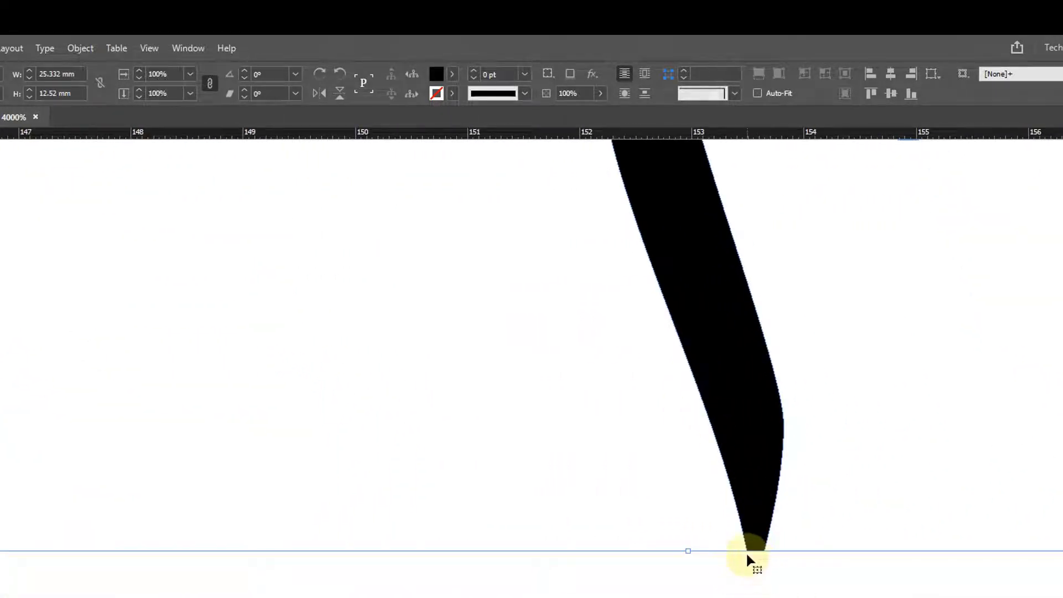
left_click(486, 482, "alt")
left_click(612, 441, "alt")
left_click(641, 428, "alt")
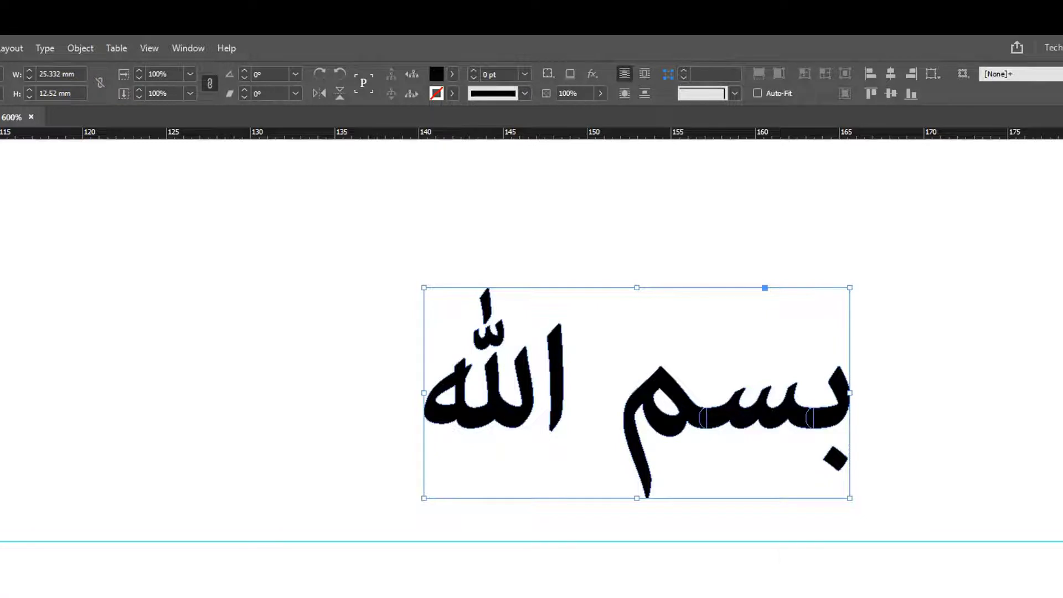
Delete the horizontal guide below the outlined بسم الله text
key("k")
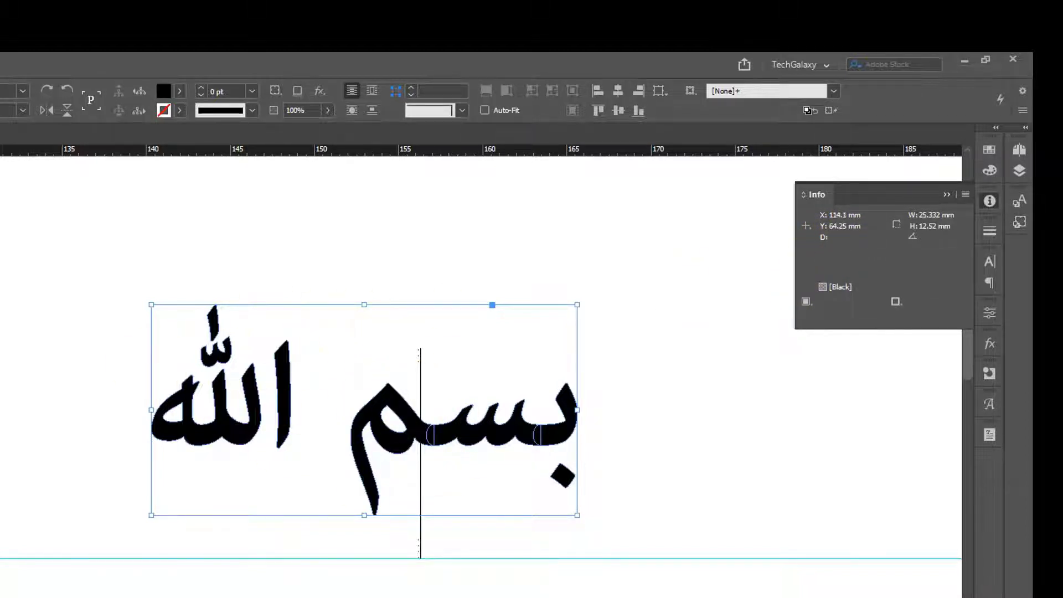
left_click(79, 560, "alt")
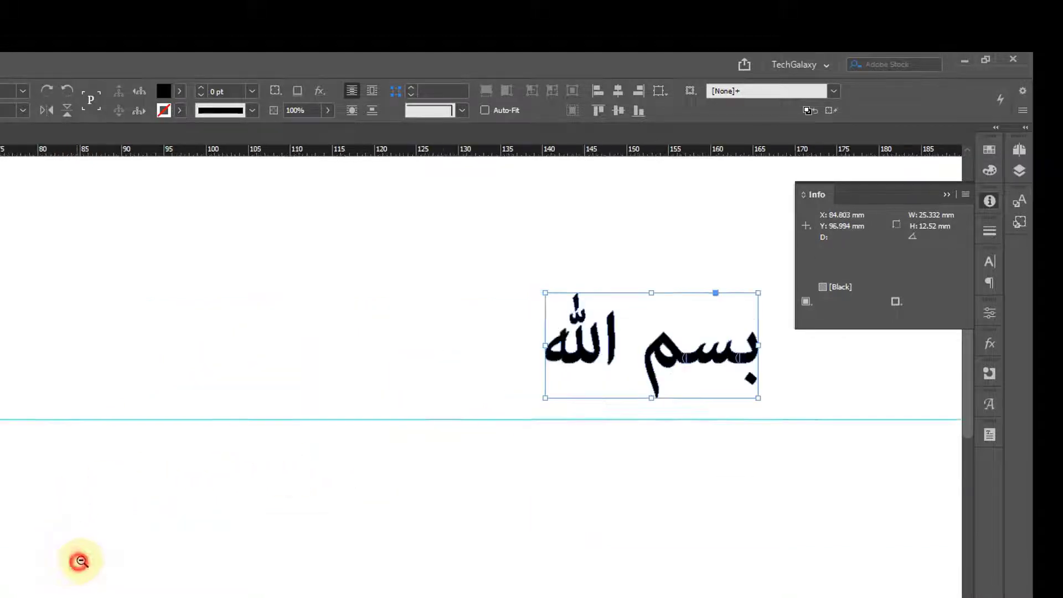
left_click(79, 561, "alt")
left_click_drag(426, 375, 453, 423)
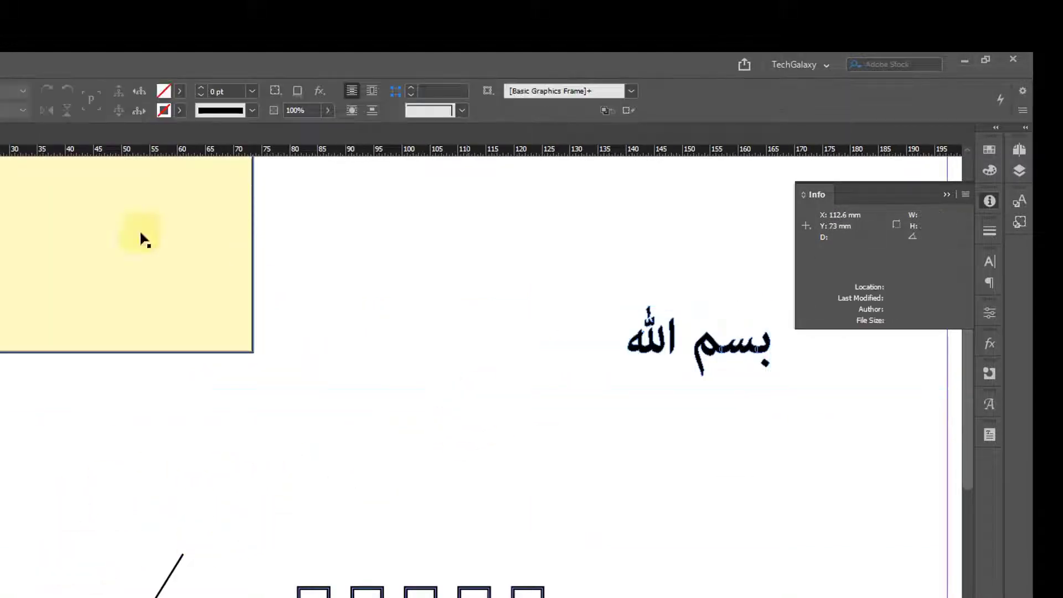
Ungroup the two black lines that meet at an angle beside the rows of squares
left_click_drag(542, 516, 518, 315)
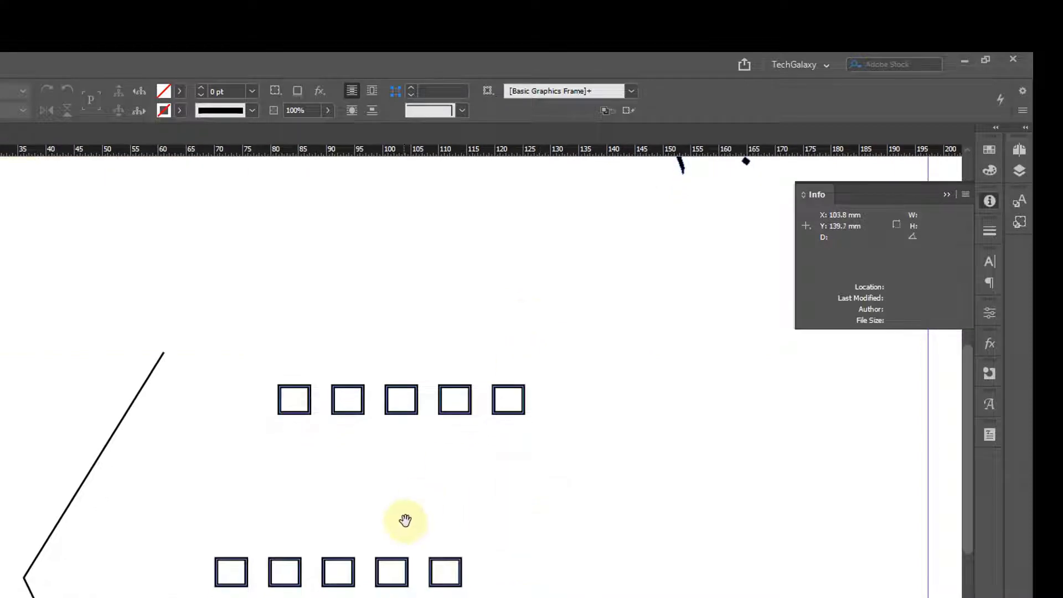
left_click_drag(405, 521, 323, 597)
left_click_drag(391, 506, 419, 406)
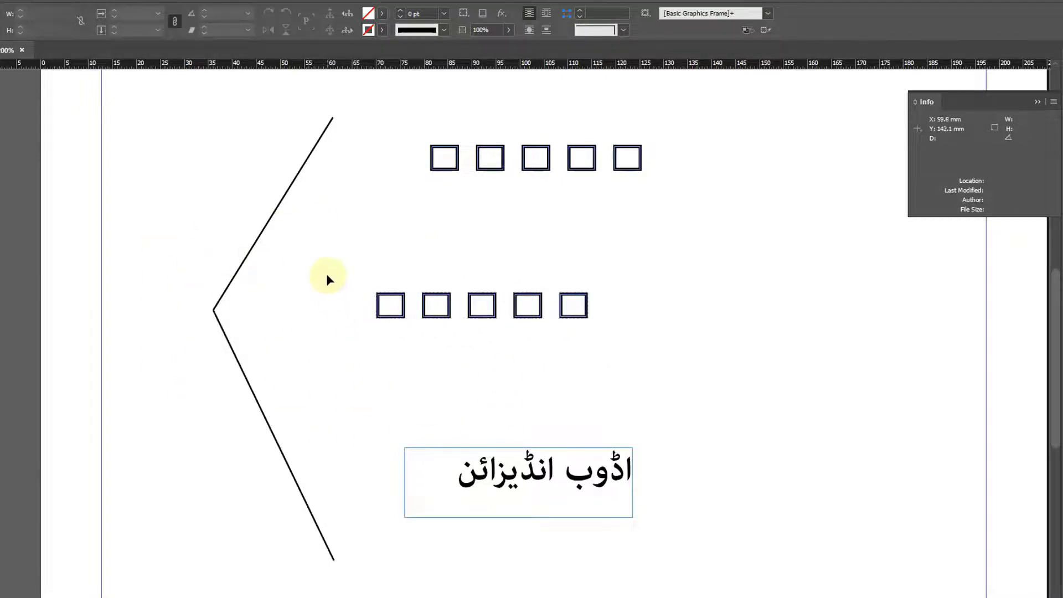
left_click_drag(474, 442, 292, 445)
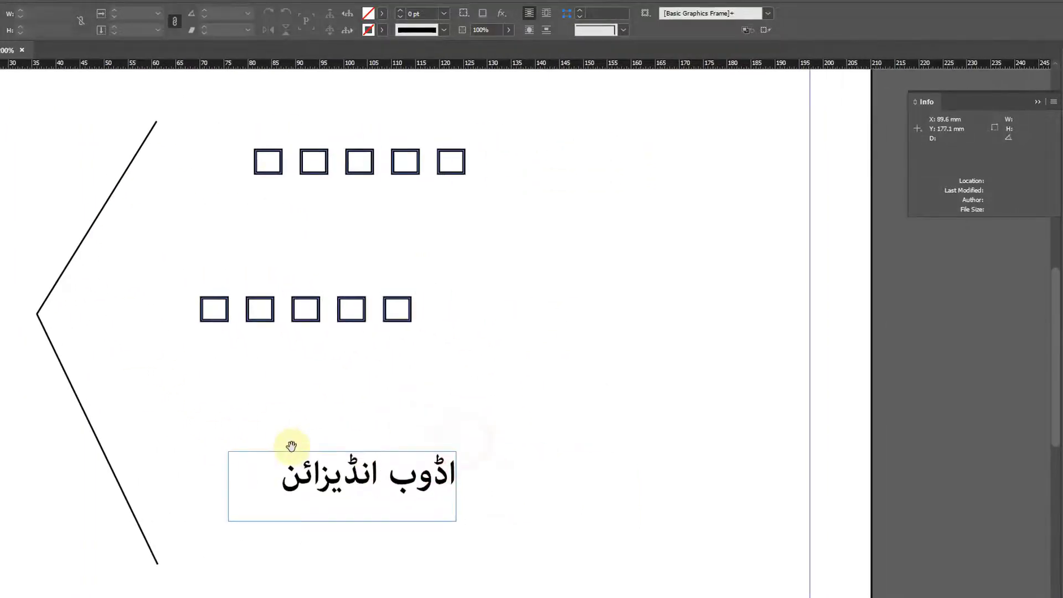
left_click(288, 358, "ctrl+alt")
left_click_drag(278, 291, 341, 333)
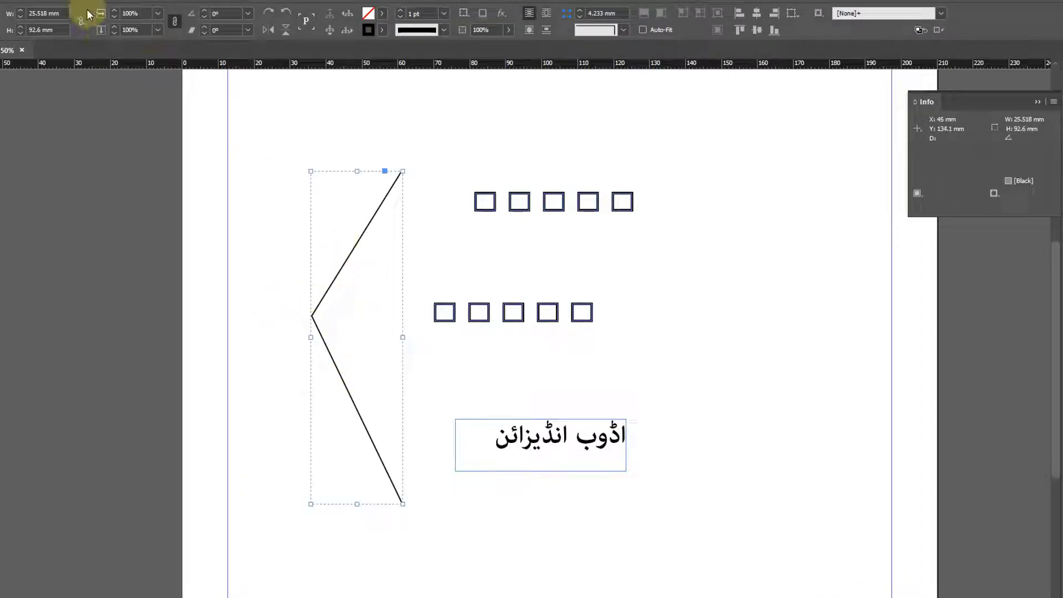
right_click(352, 239)
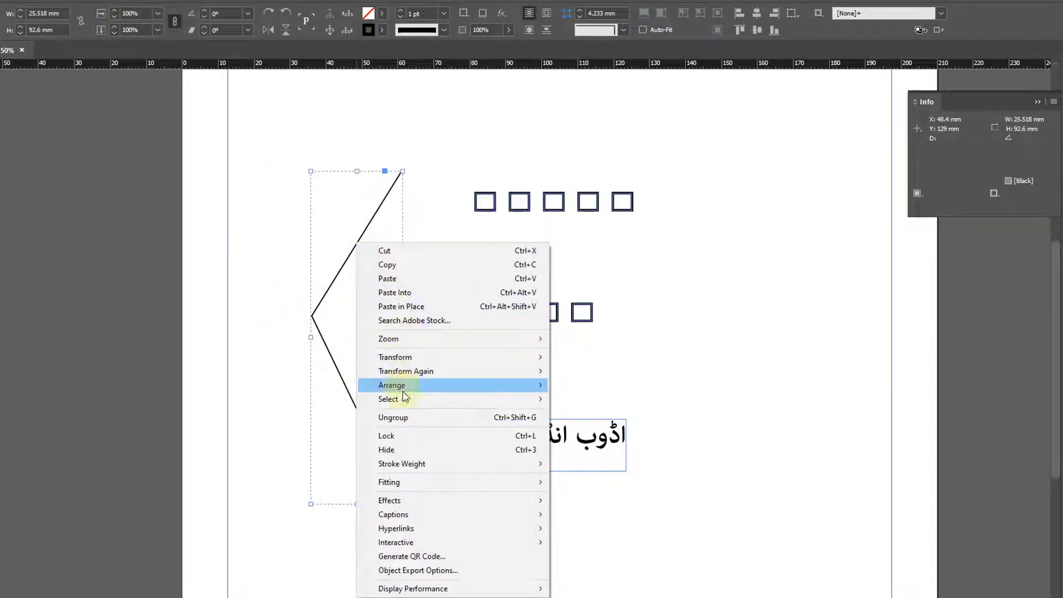
left_click(403, 416)
Try moving the upper line away from the lower one, undo the move, and group the two lines again
left_click(280, 300)
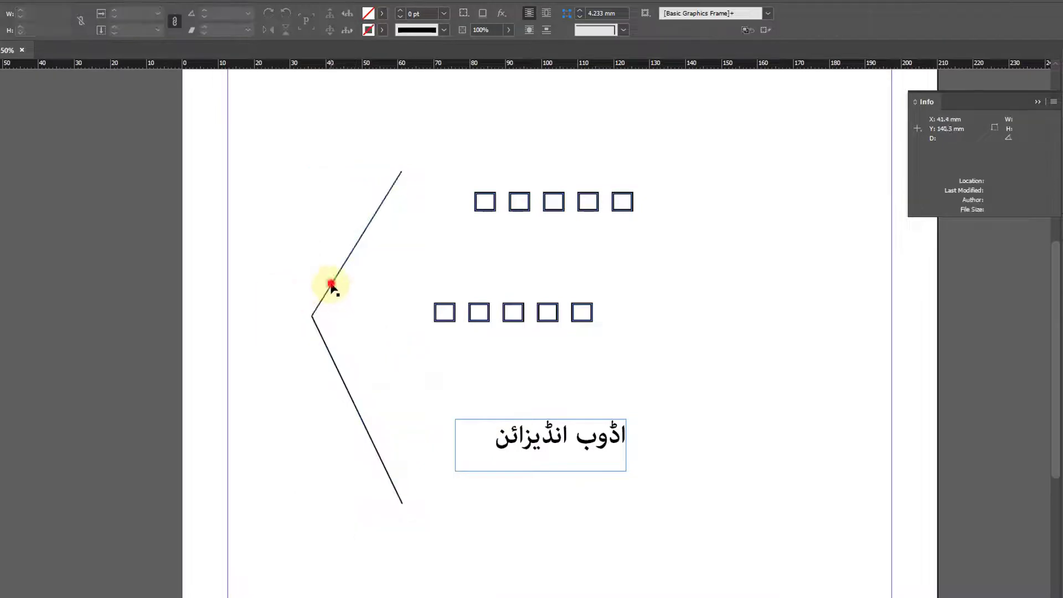
left_click_drag(331, 285, 327, 241)
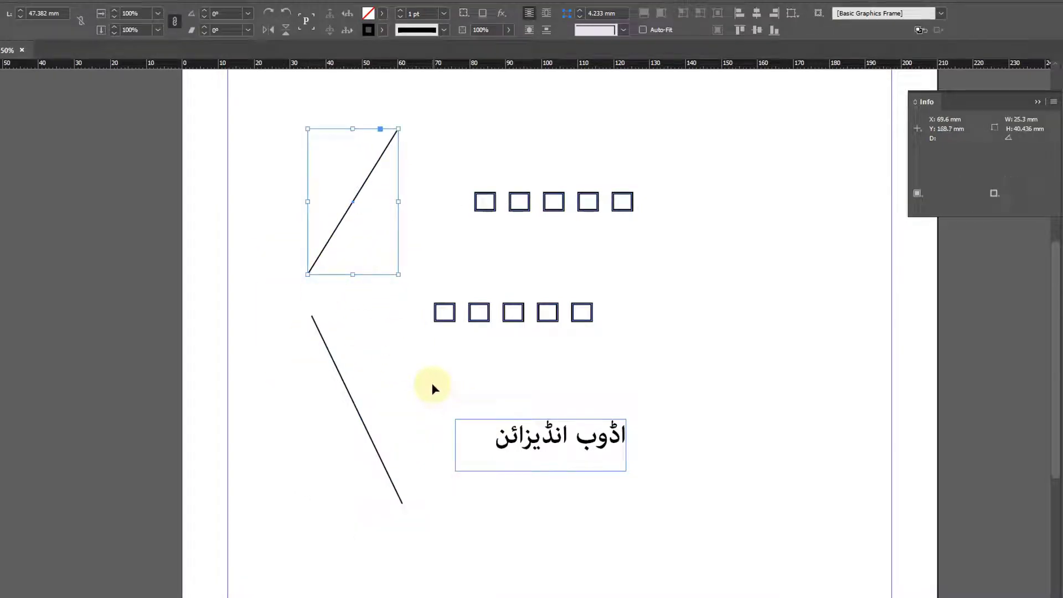
key("ctrl+z")
left_click(294, 289)
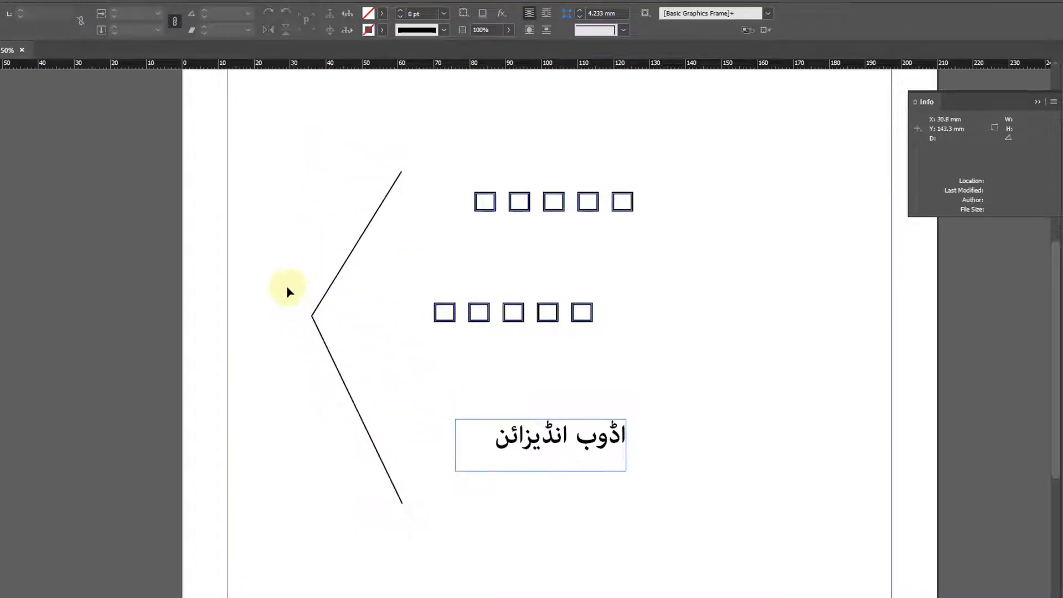
left_click_drag(285, 277, 370, 406)
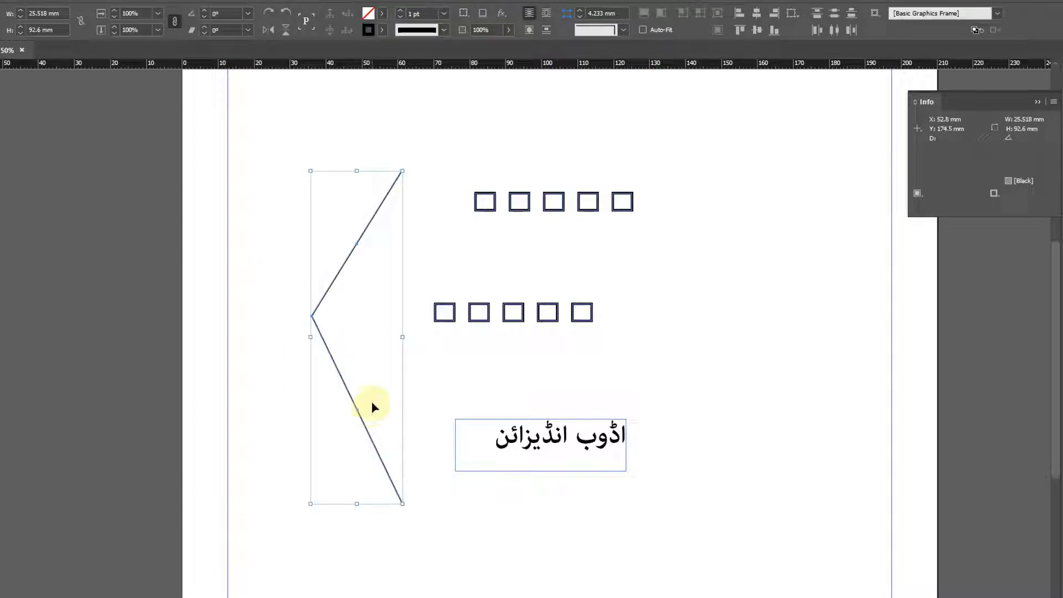
key("ctrl+g")
Move the upper row of squares onto the angled lines, try rotating it to 58°, and undo the rotation
left_click(623, 273)
left_click(561, 210)
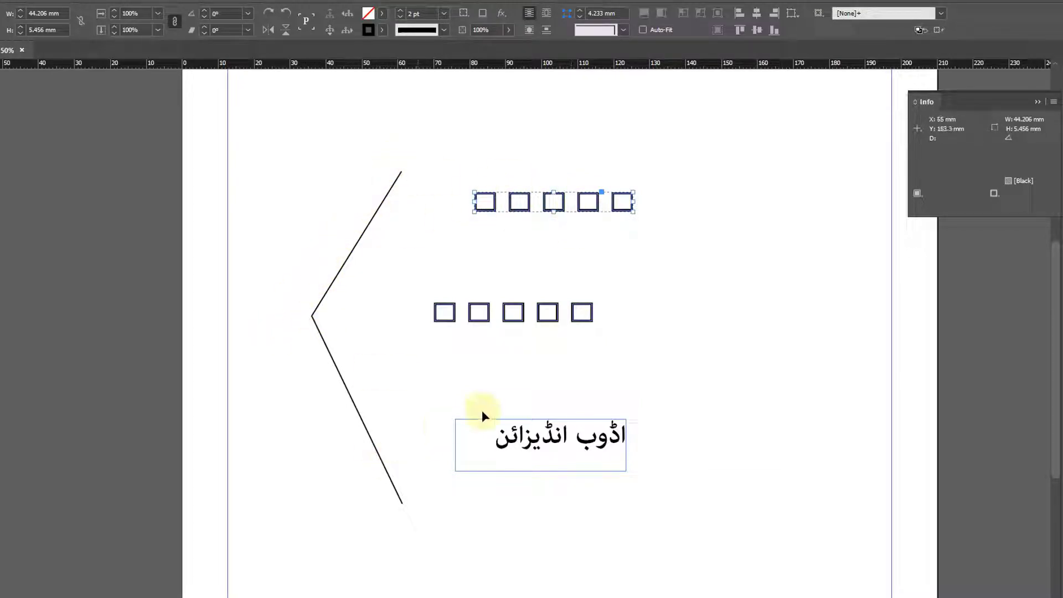
left_click(304, 347)
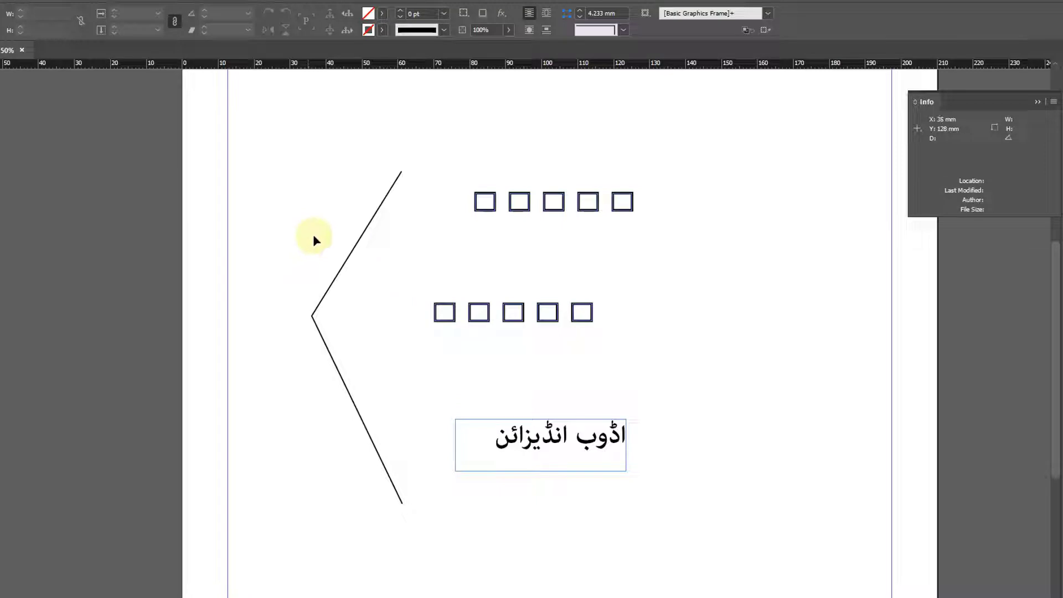
left_click_drag(553, 216, 377, 308)
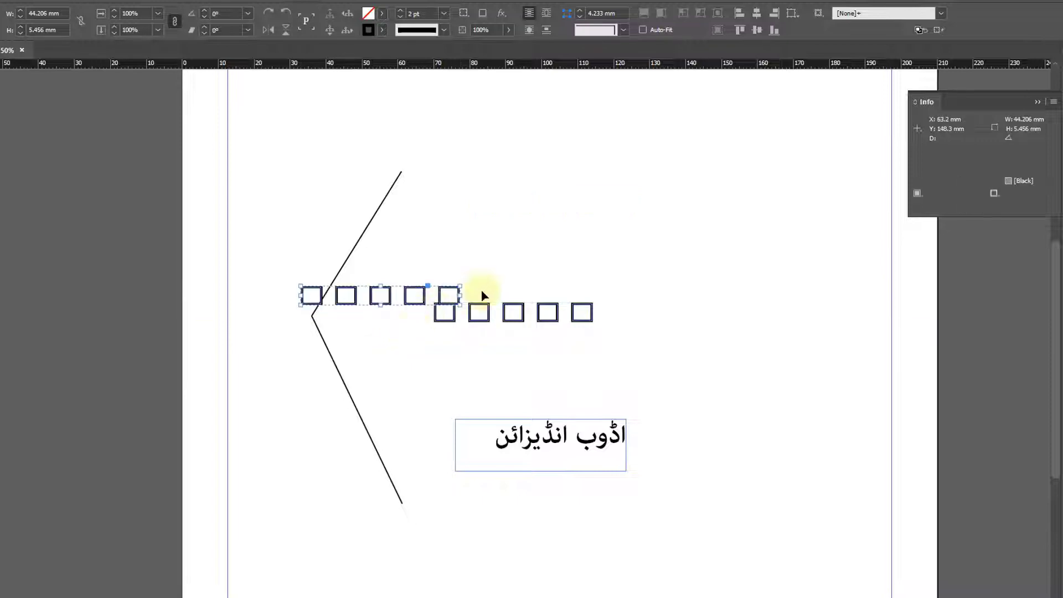
left_click_drag(470, 281, 422, 200)
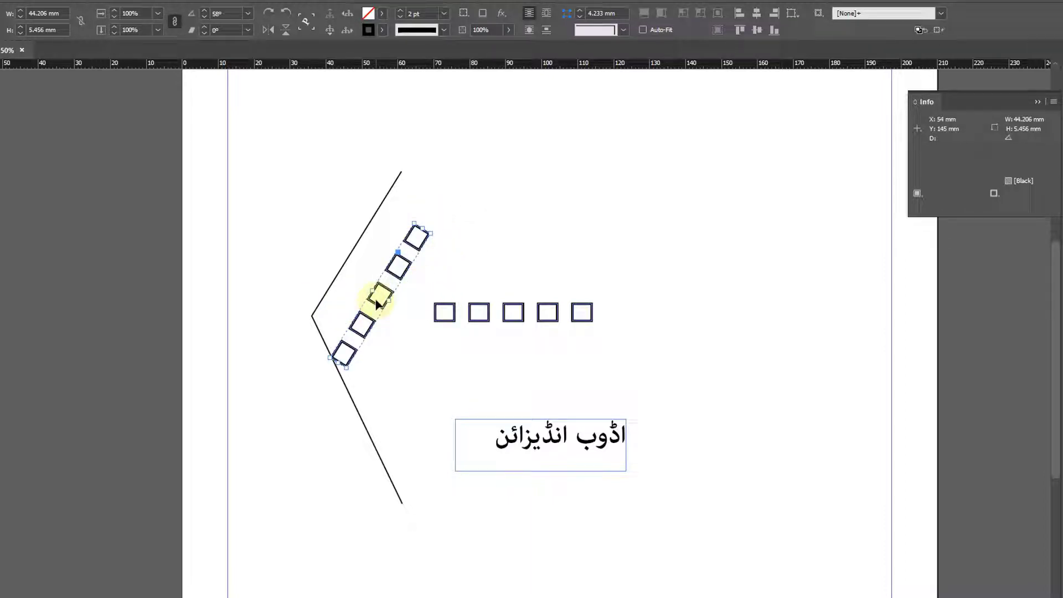
key("ctrl+z")
Move the row of squares off the angled lines to just above the other row, and select the اڈوب انڈیزائن text frame
left_click(433, 297)
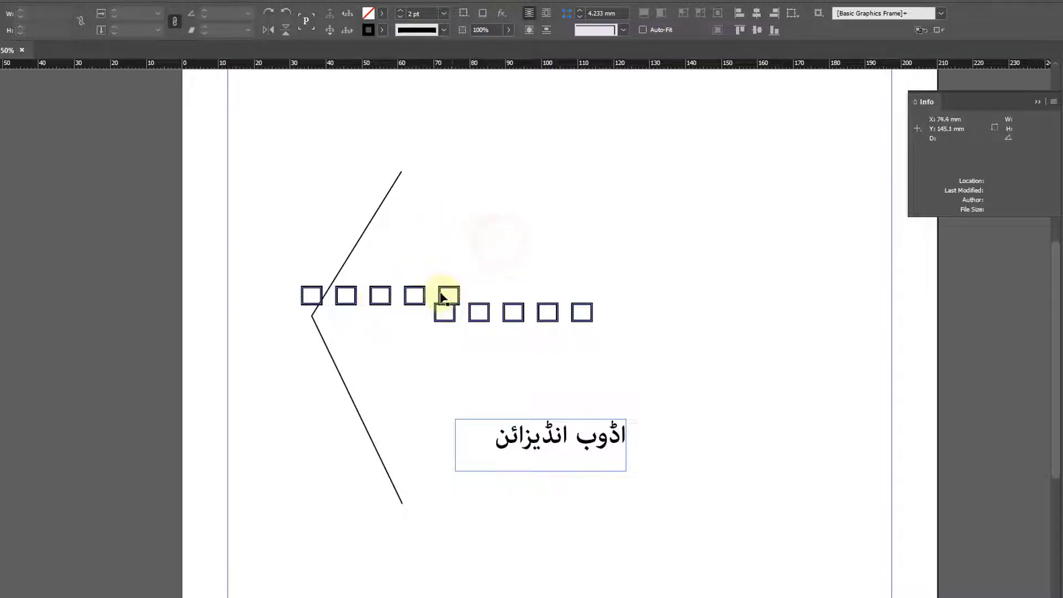
left_click_drag(416, 297, 564, 233)
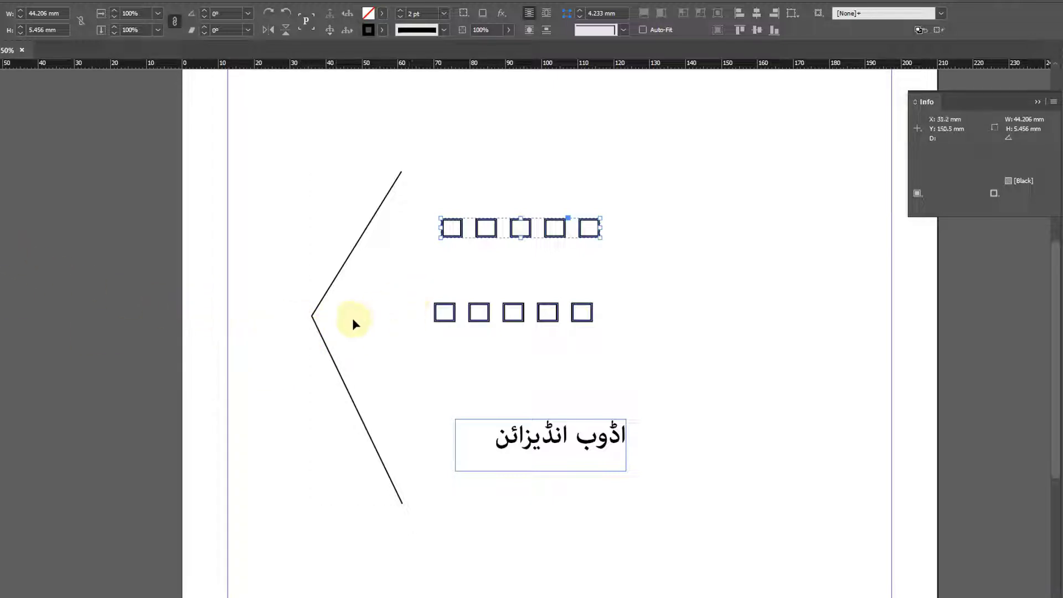
left_click(470, 323)
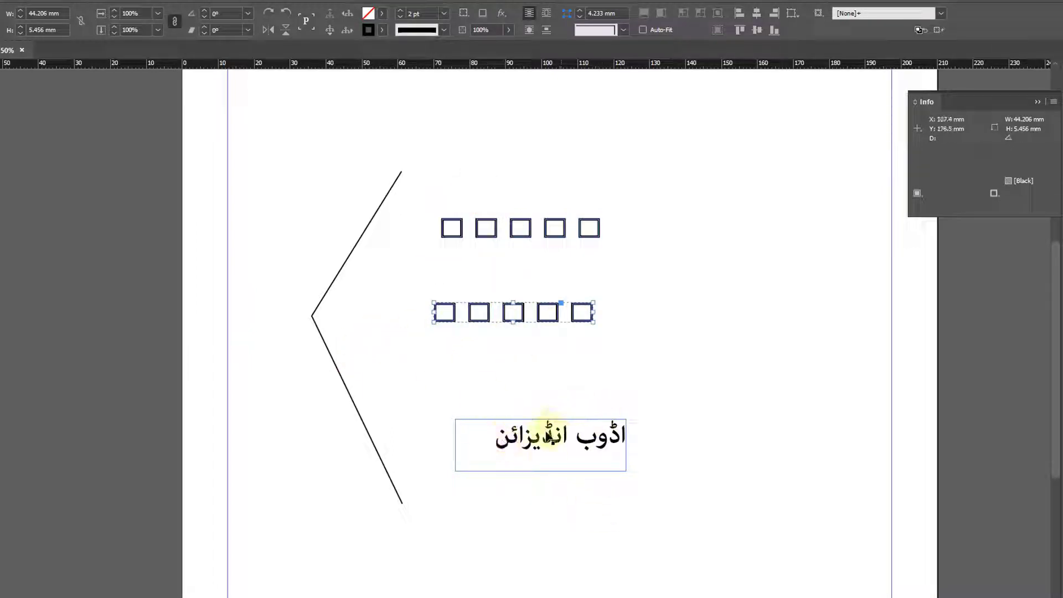
left_click(587, 464)
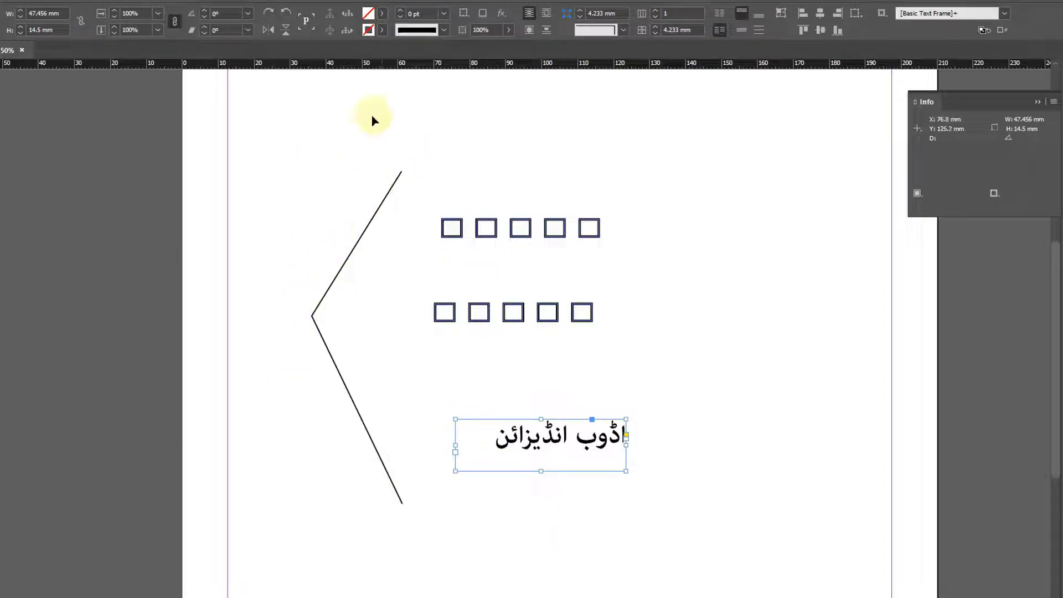
Place a horizontal guide through the vertex of the two lines and draw a measuring line about 14 mm long from the vertex along it
left_click_drag(241, 160, 681, 443)
left_click_drag(322, 69, 224, 387)
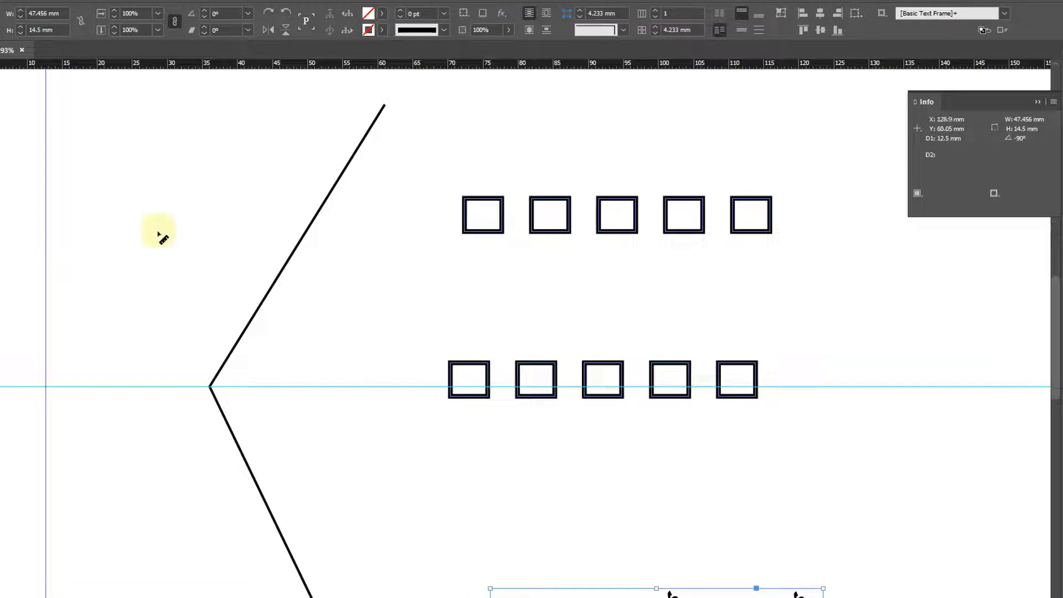
left_click(209, 388)
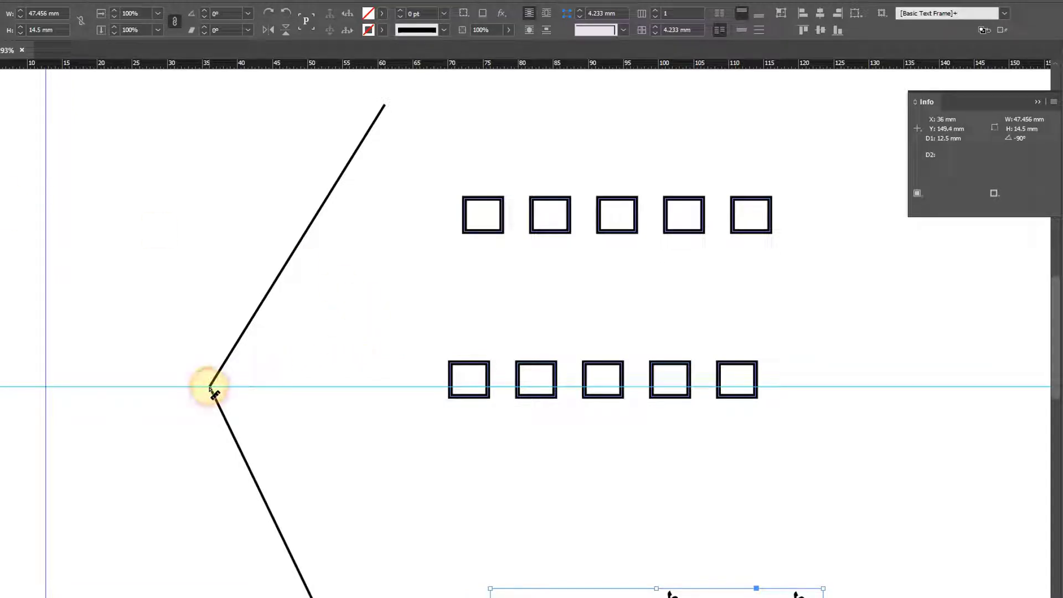
left_click_drag(211, 389, 307, 398)
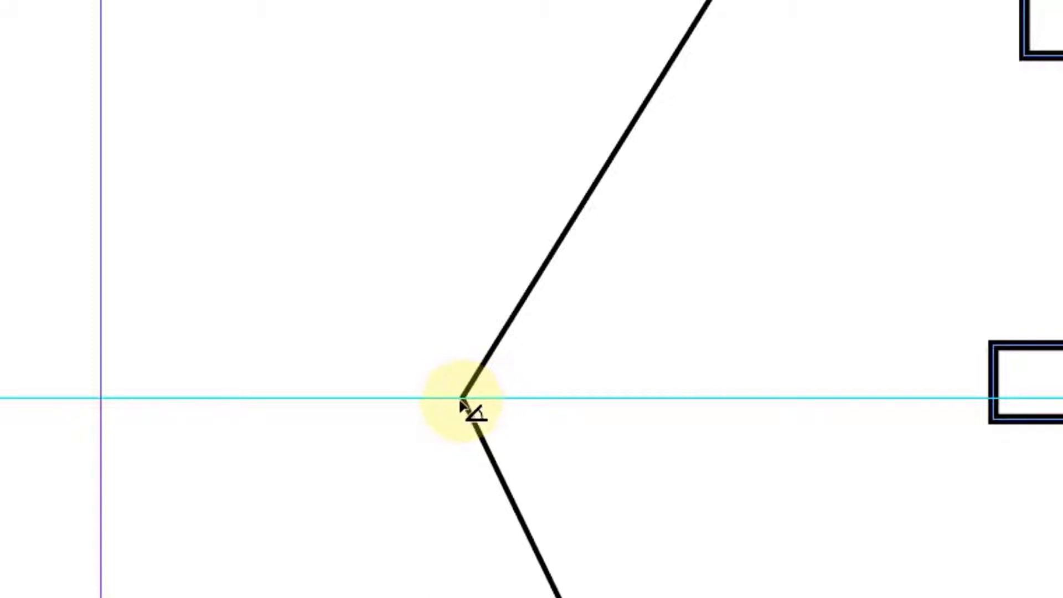
Measure the angle from the horizontal guide to the upper line and to the lower line at their shared vertex
left_click_drag(461, 399, 498, 331)
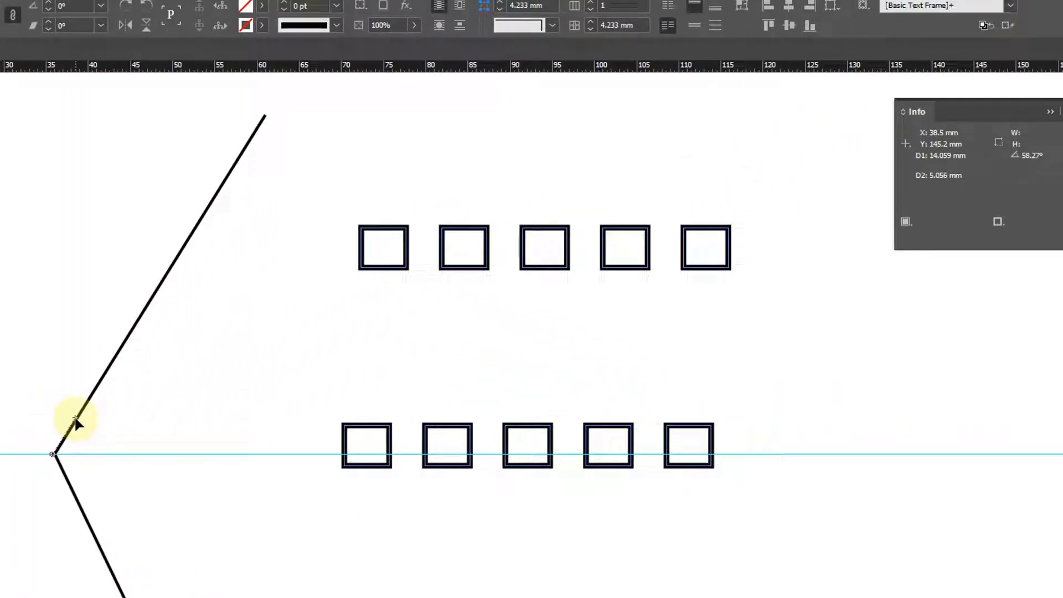
left_click_drag(75, 417, 72, 421)
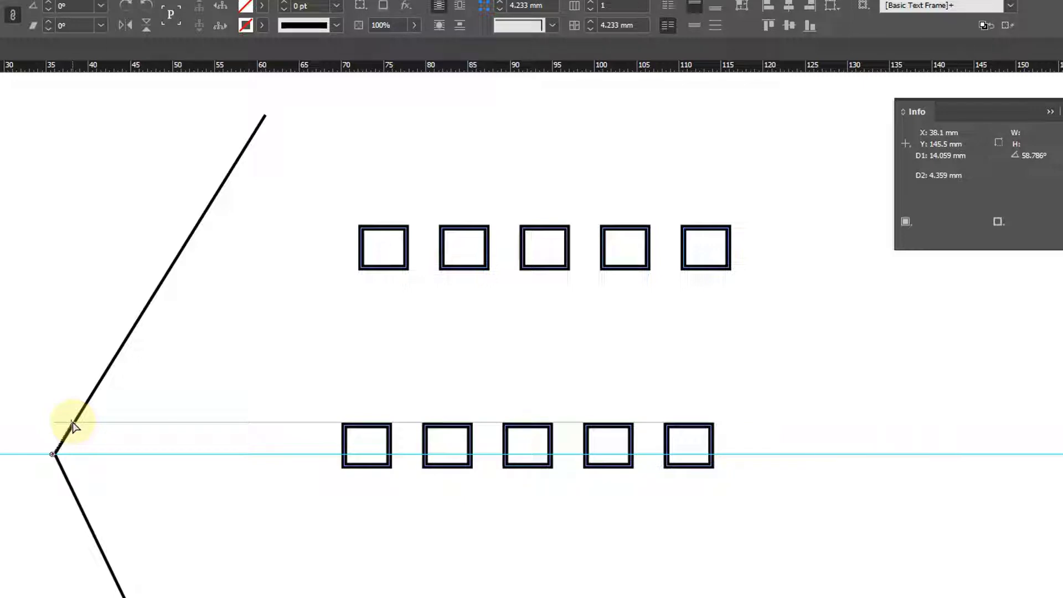
left_click_drag(72, 423, 72, 494)
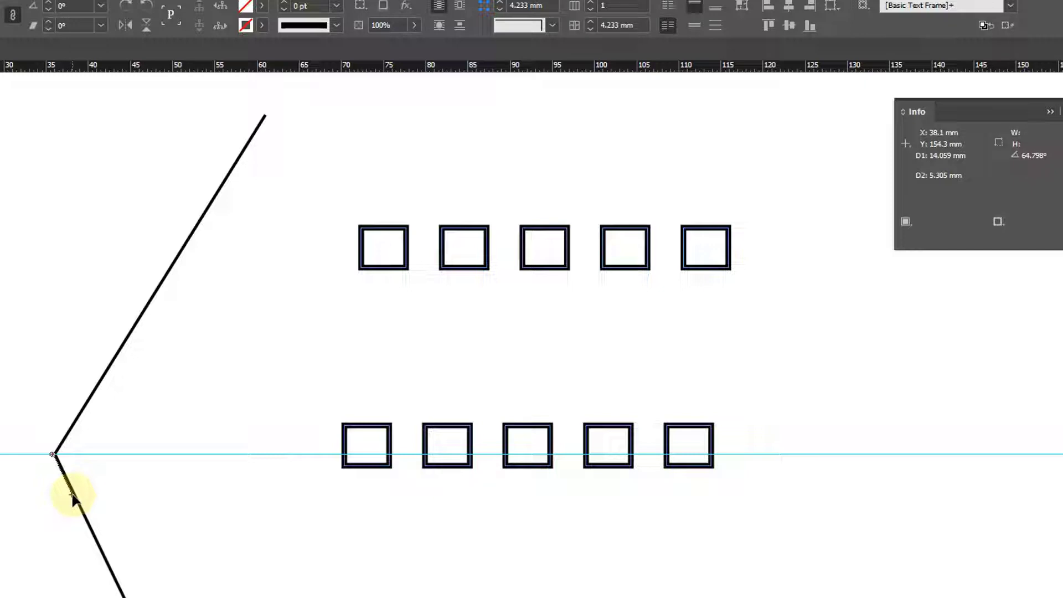
left_click_drag(72, 493, 71, 493)
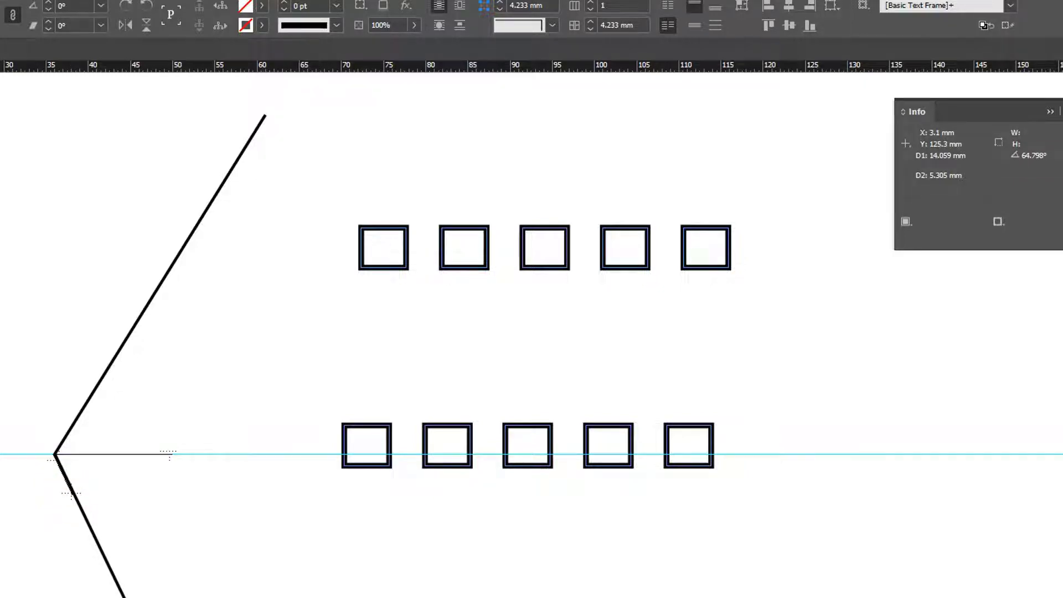
Add a text frame about 15 mm wide and 14.1 mm high left of the angled lines, containing ٥٨,٧٨٦
key("t")
left_click_drag(100, 109, 225, 228)
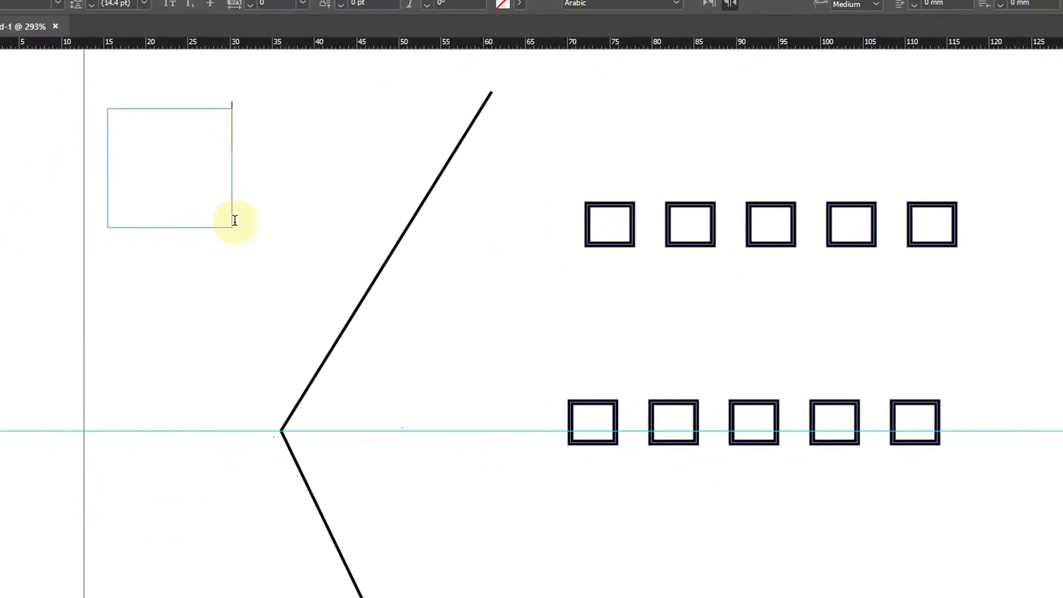
type("٥٨,٧٨٦")
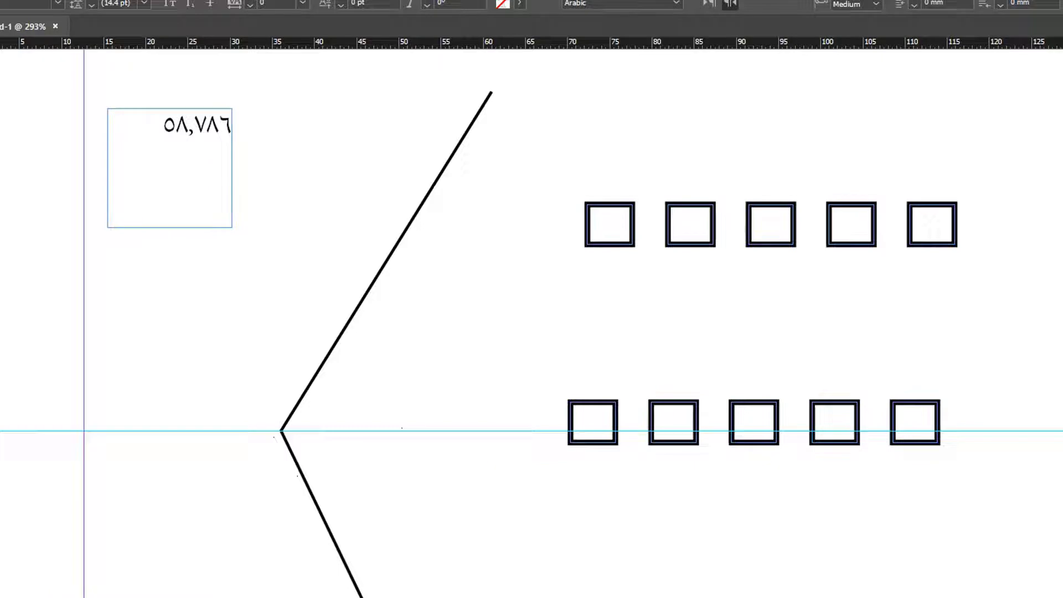
key("Escape")
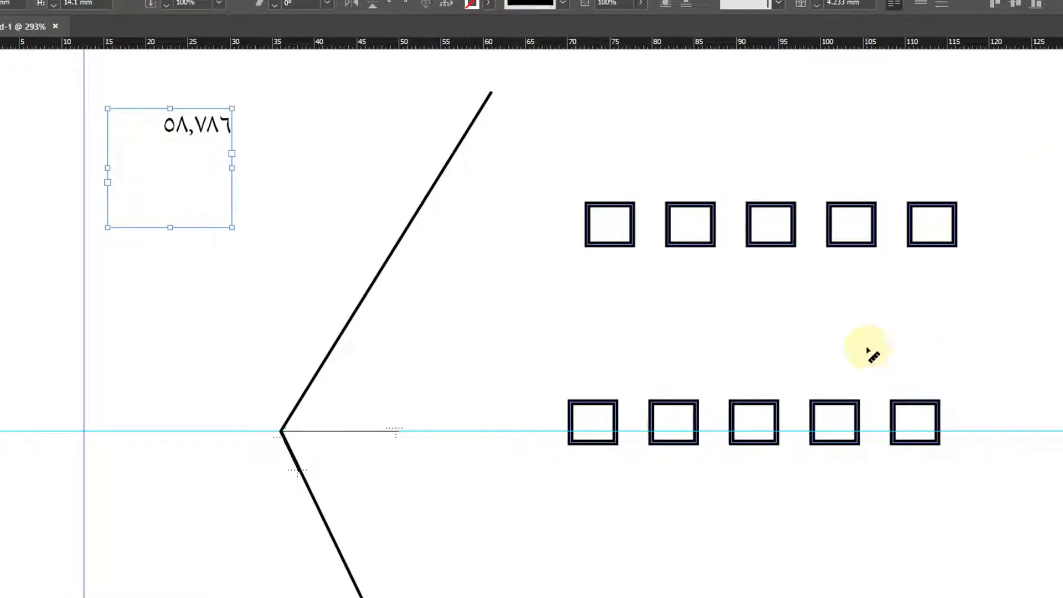
Set the language of the ٥٨,٧٨٦ text in the small frame to English: USA
key("period")
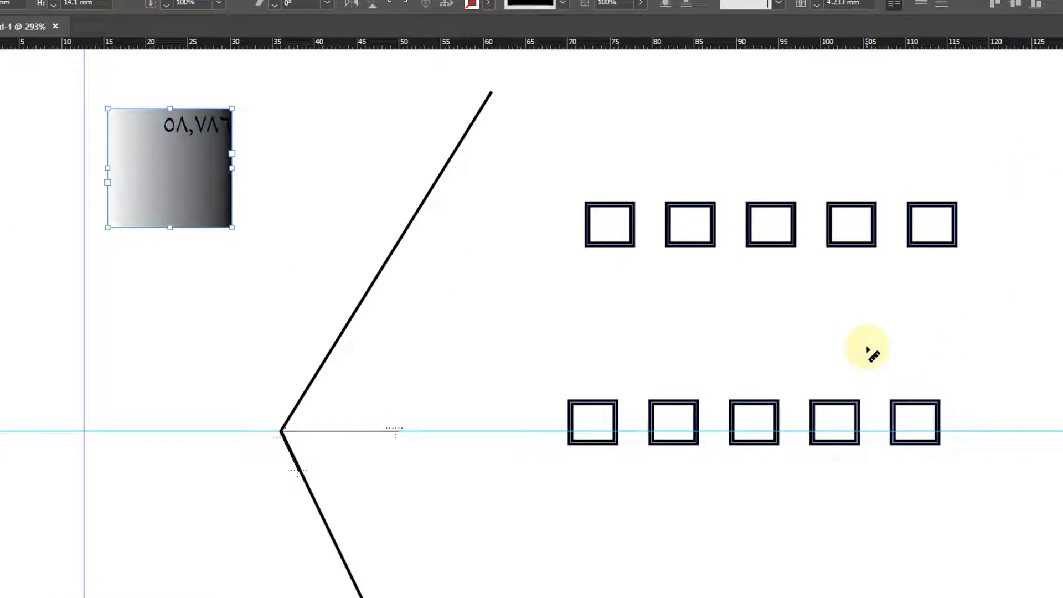
key("t")
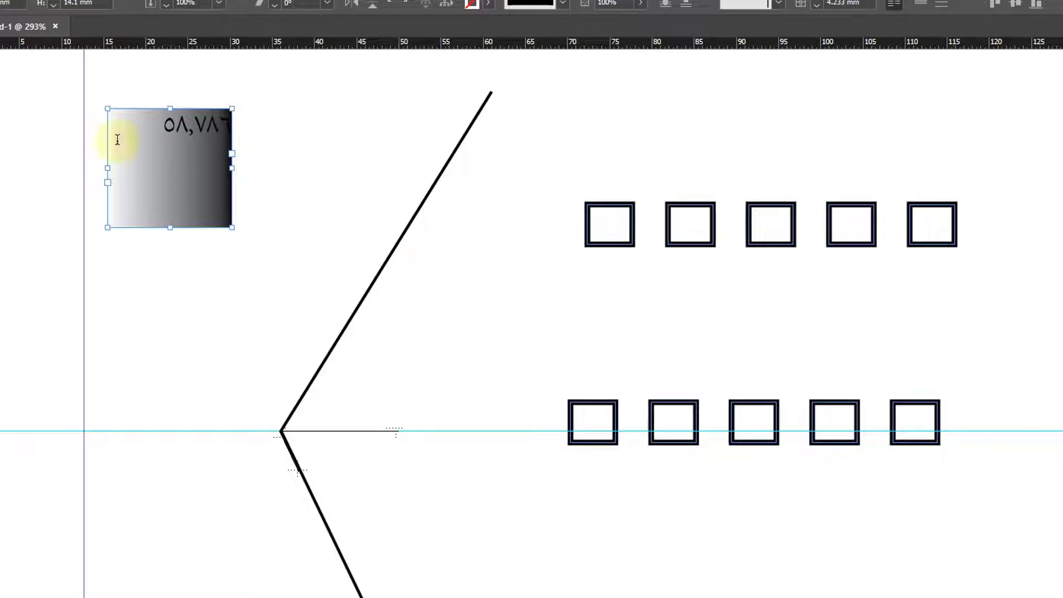
left_click(152, 138)
key("ctrl+a")
left_click(653, 4)
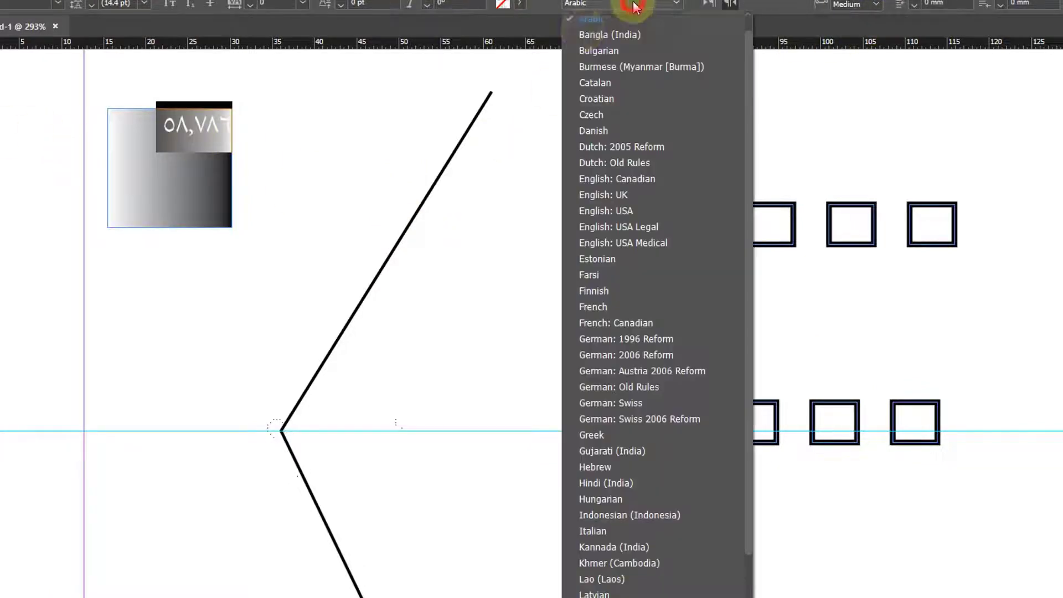
left_click(606, 210)
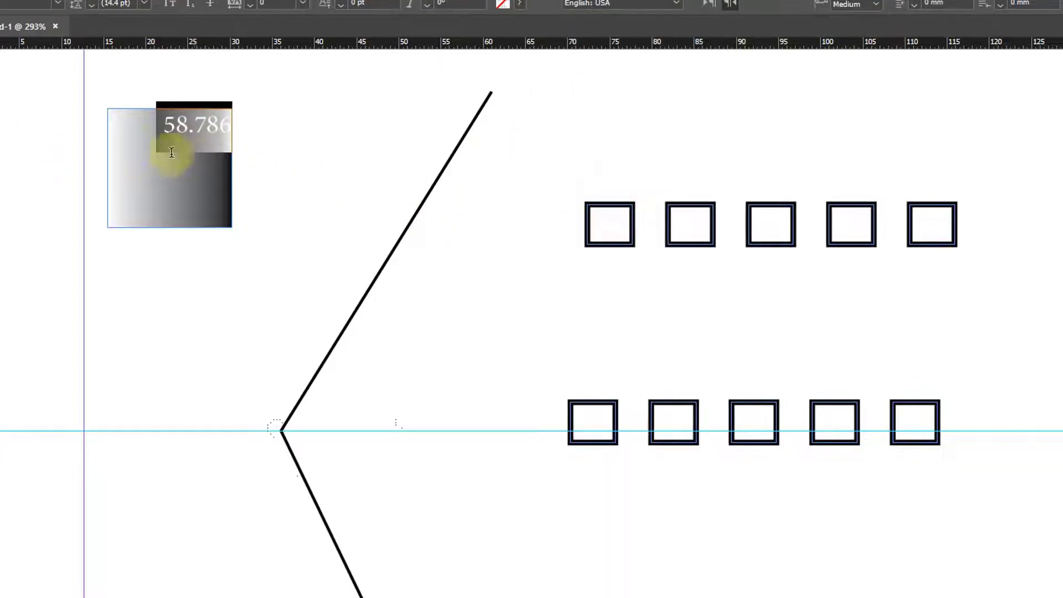
Add 64.798 as a second line below 58.786 in the text frame
left_click(164, 133)
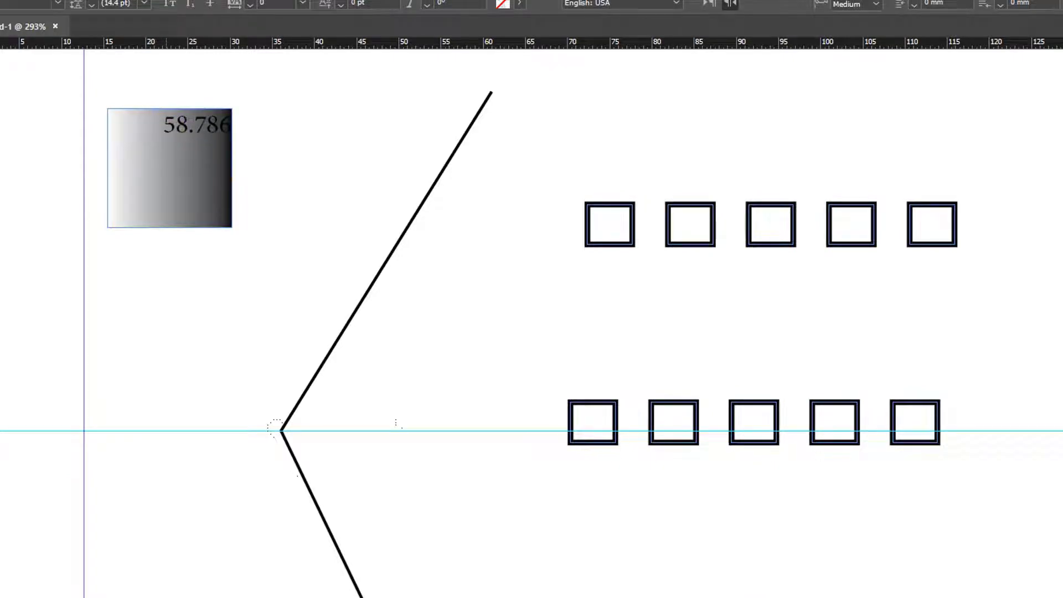
type("4.798")
key("ctrl+a")
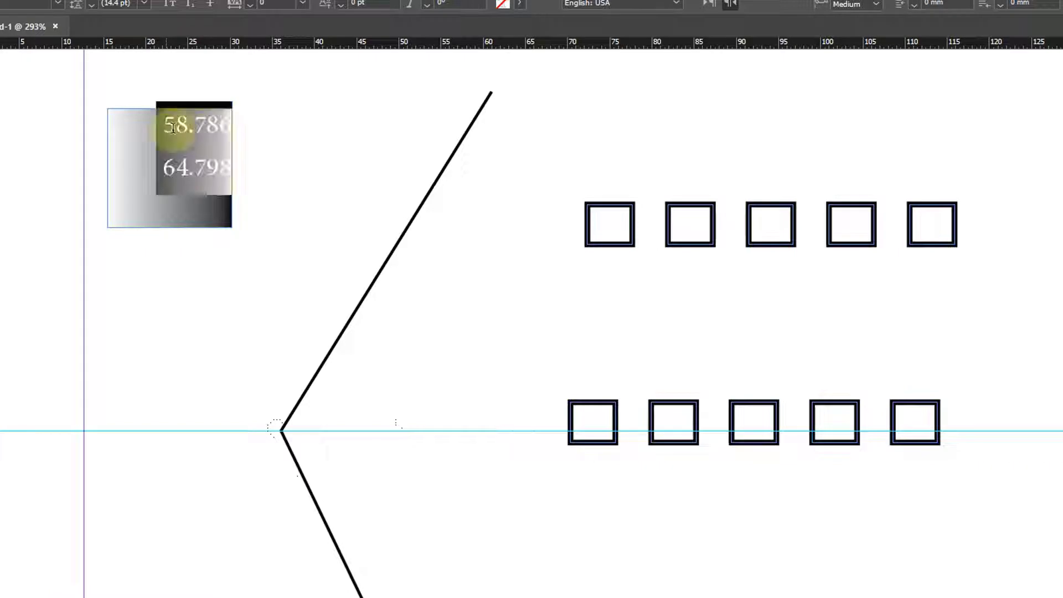
key("Escape")
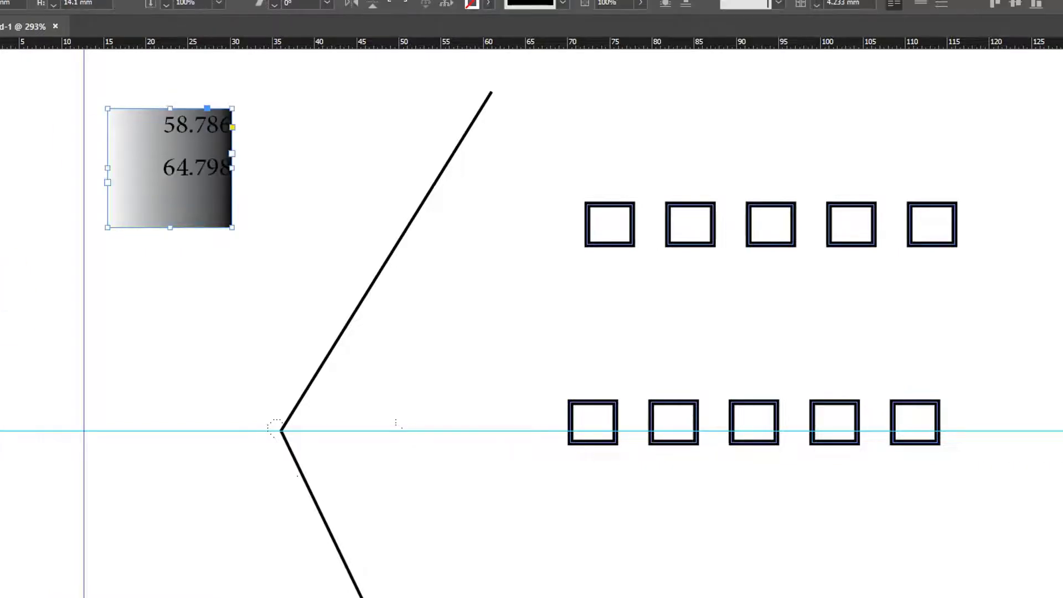
Remove the gradient fill from the small text frame by setting its fill to [None]
left_click(489, 3)
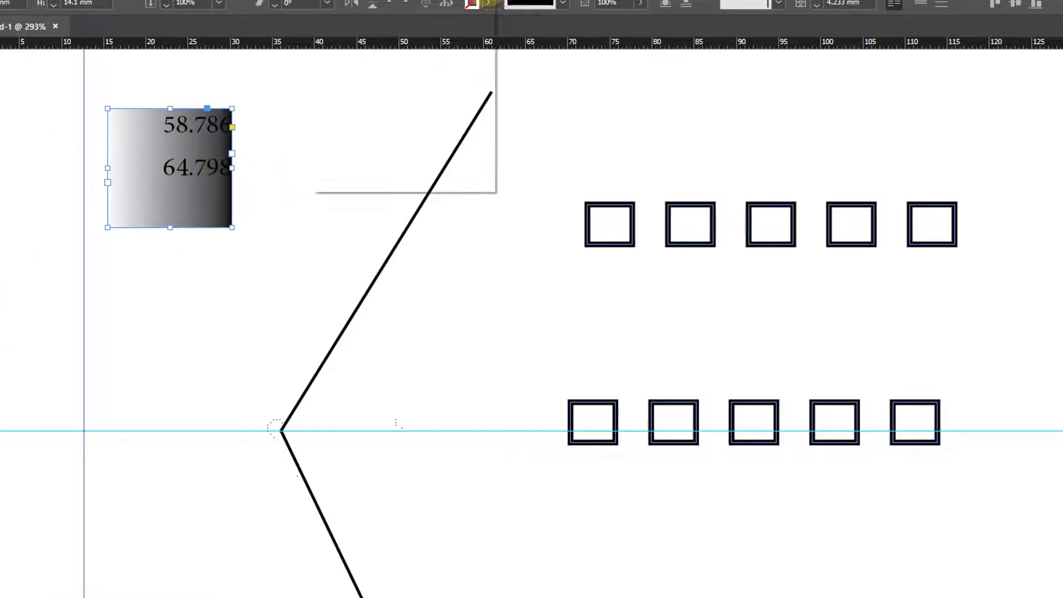
left_click(352, 29)
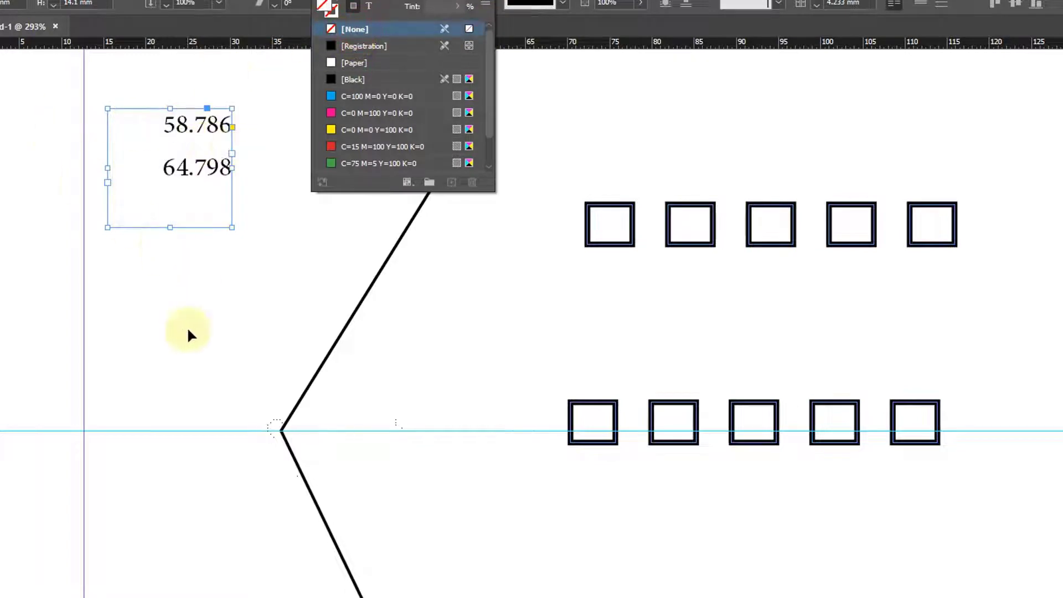
key("Escape")
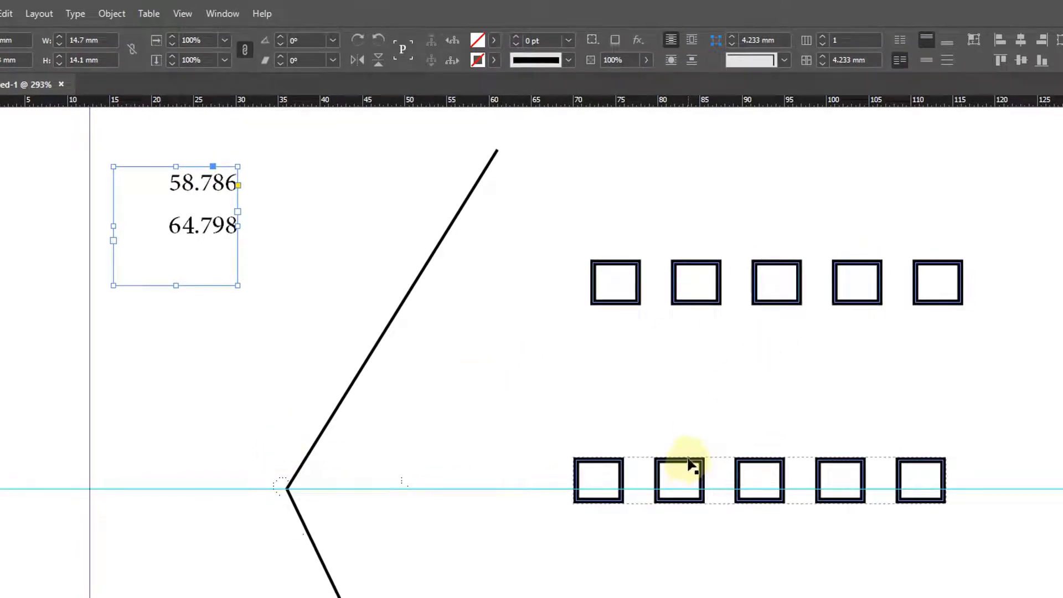
Fit the upper row of squares along the upper angled line at a 58.786° rotation, and delete the row
left_click(688, 459)
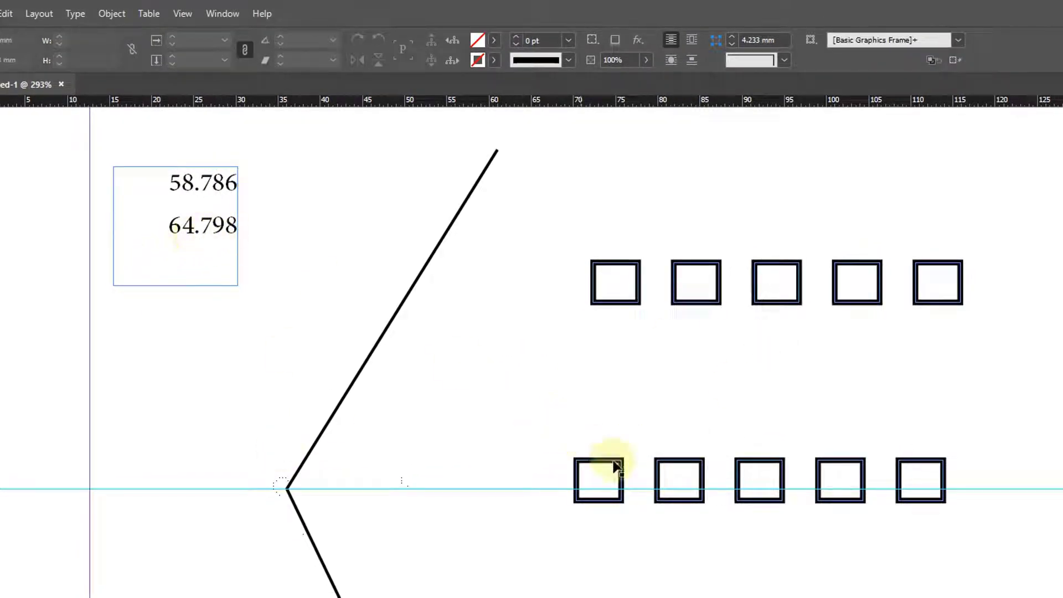
left_click_drag(586, 256, 671, 337)
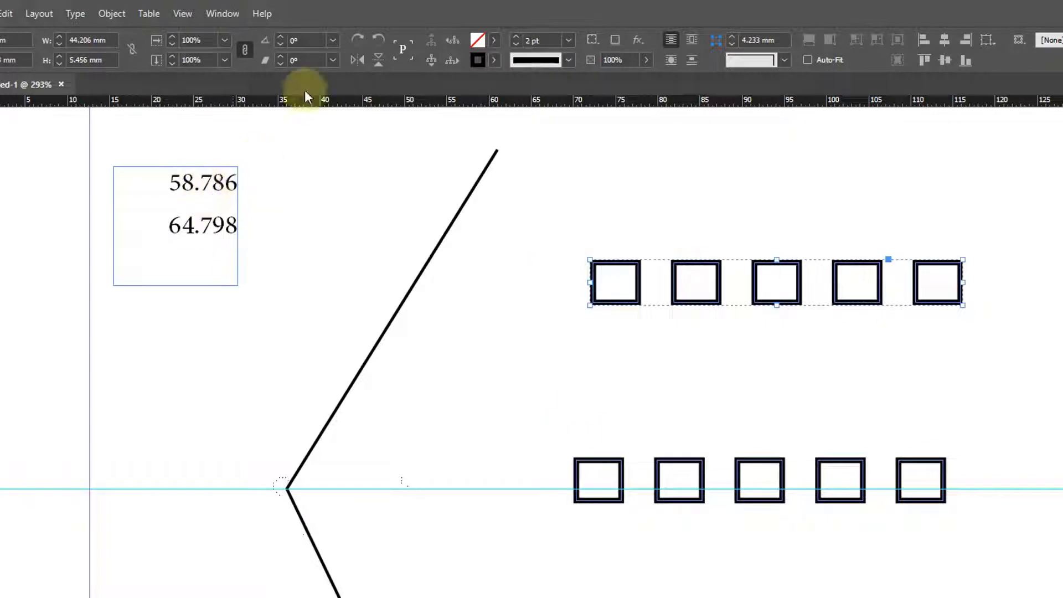
left_click(310, 41)
type("5")
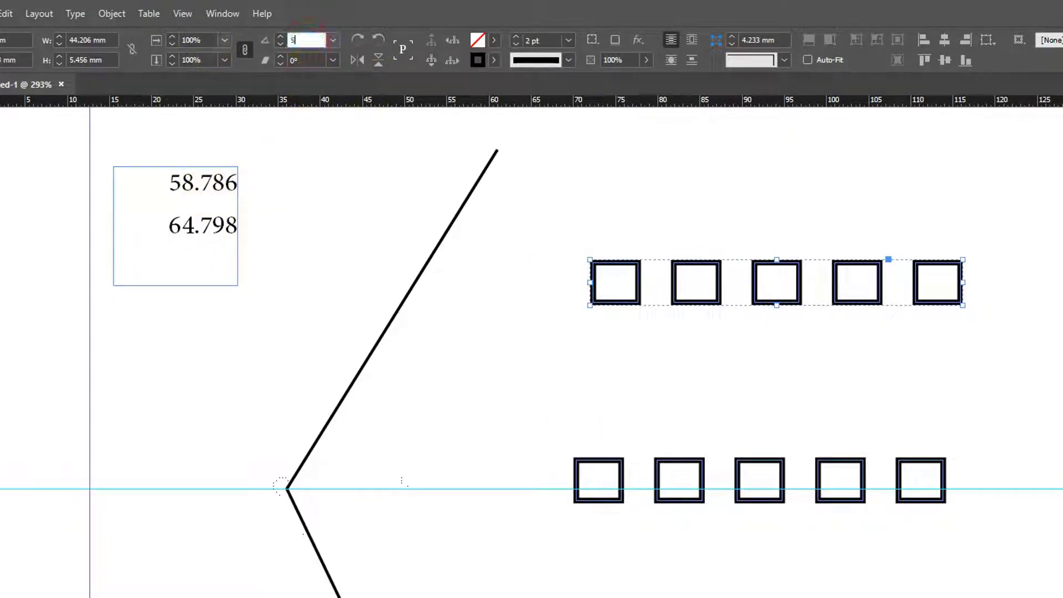
type("8.786")
key("Return")
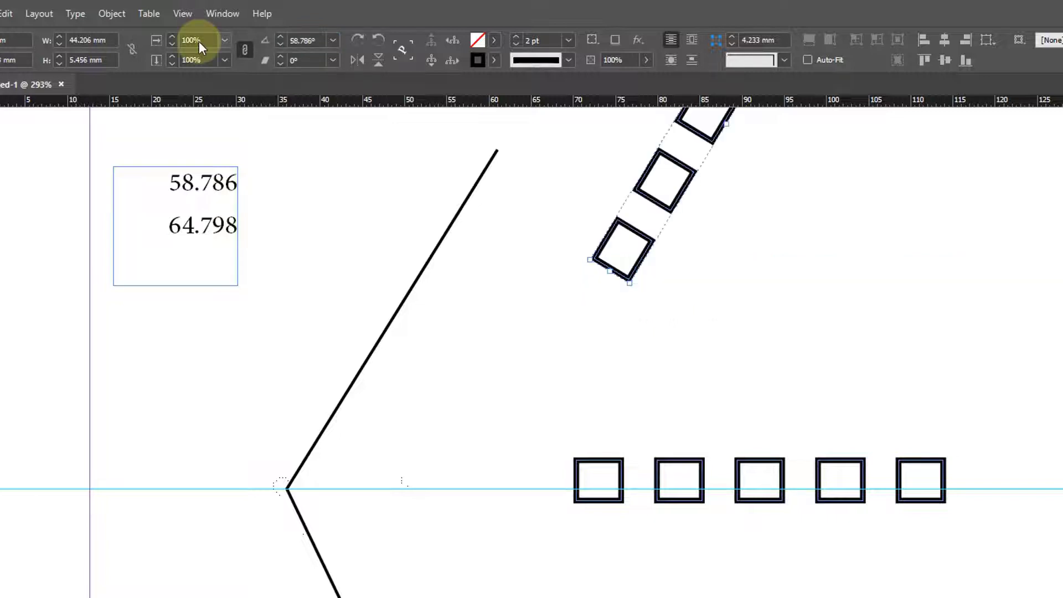
left_click_drag(678, 203, 334, 402)
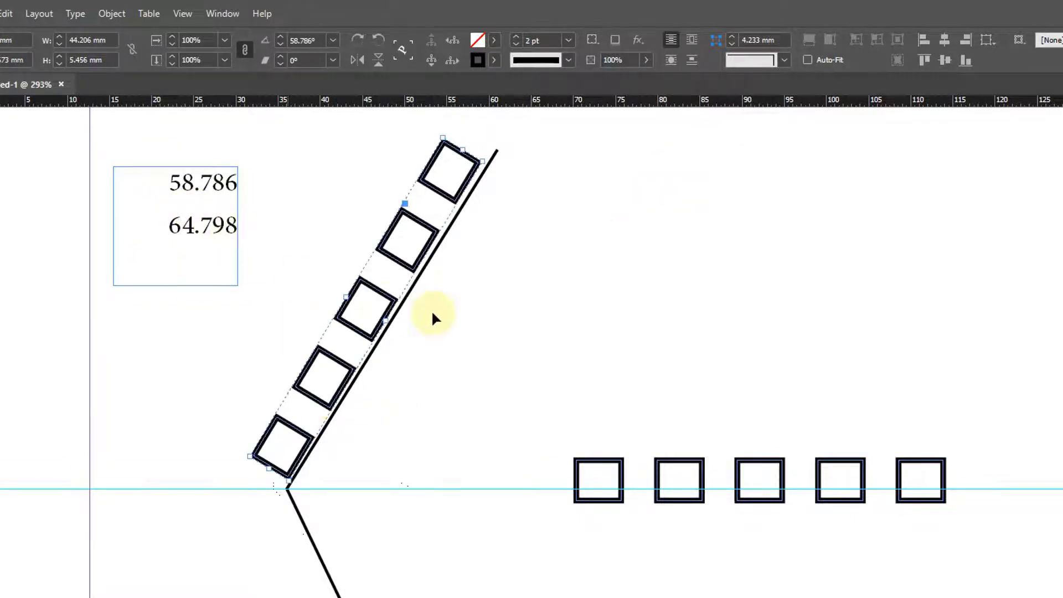
key("Delete")
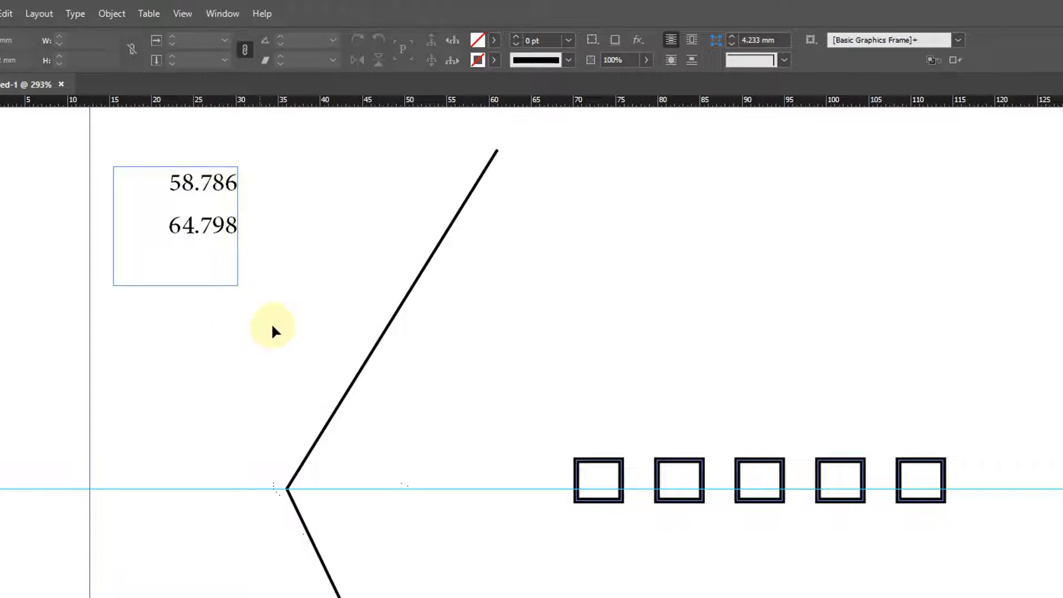
Rotate the remaining row of squares to -64.798° and move it alongside the lower angled line
left_click(617, 464)
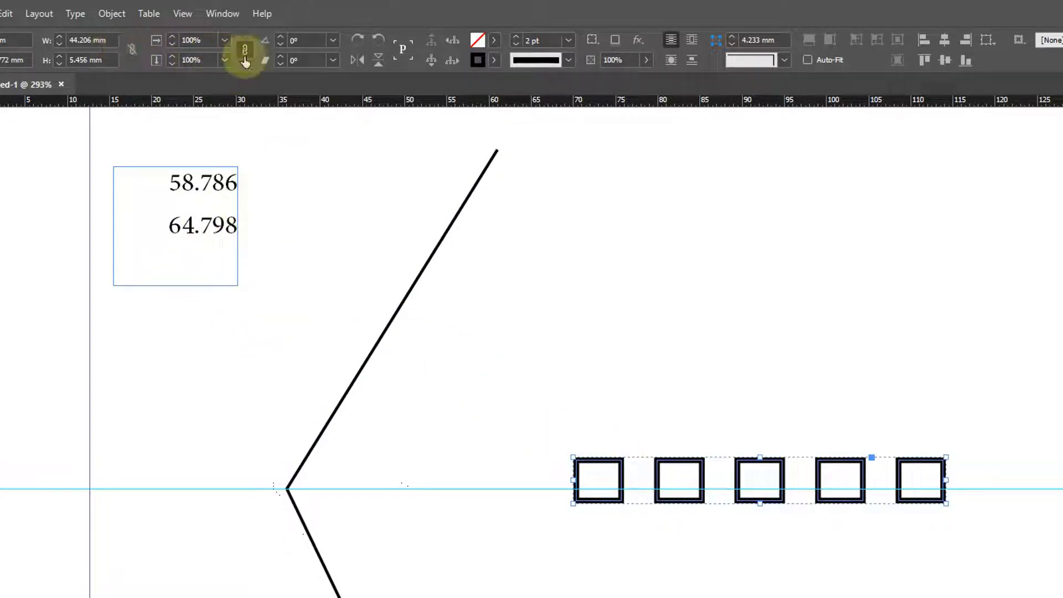
left_click(310, 41)
type("6")
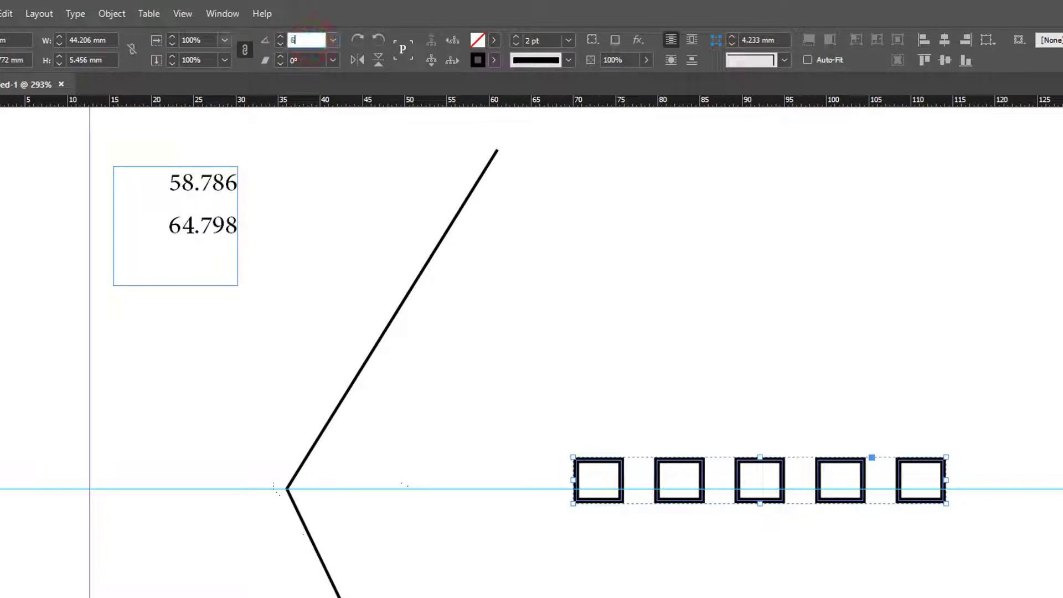
type("4.798")
key("Return")
scroll(458, 482, "down", 5)
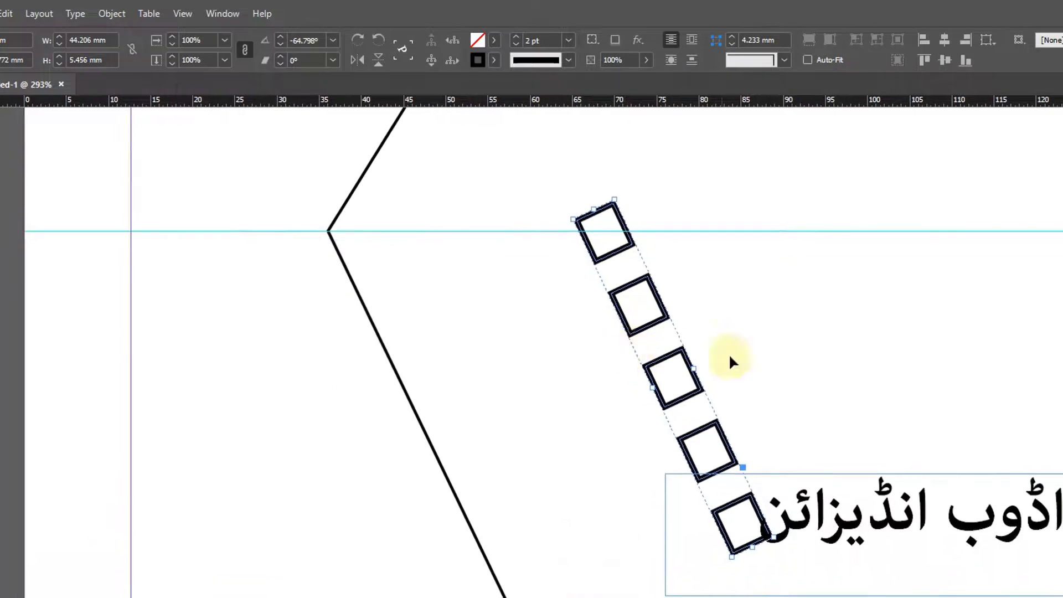
left_click_drag(658, 315, 401, 410)
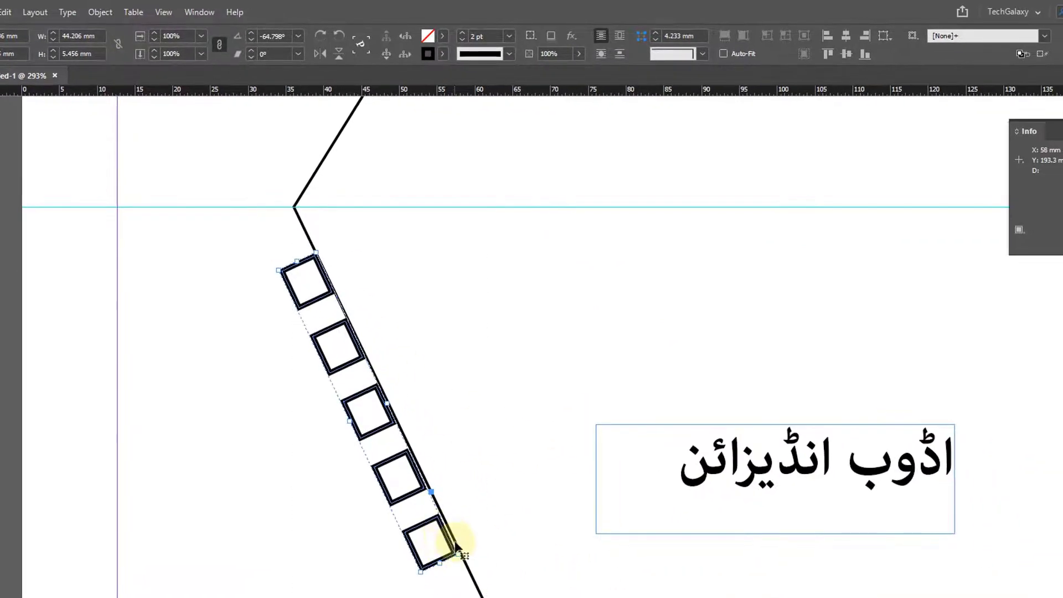
Undo the rotations, moves and deletion so both rows of squares are back in their original horizontal positions
key("ctrl+z")
key("ctrl+z")
key("ctrl+z")
key("ctrl+z")
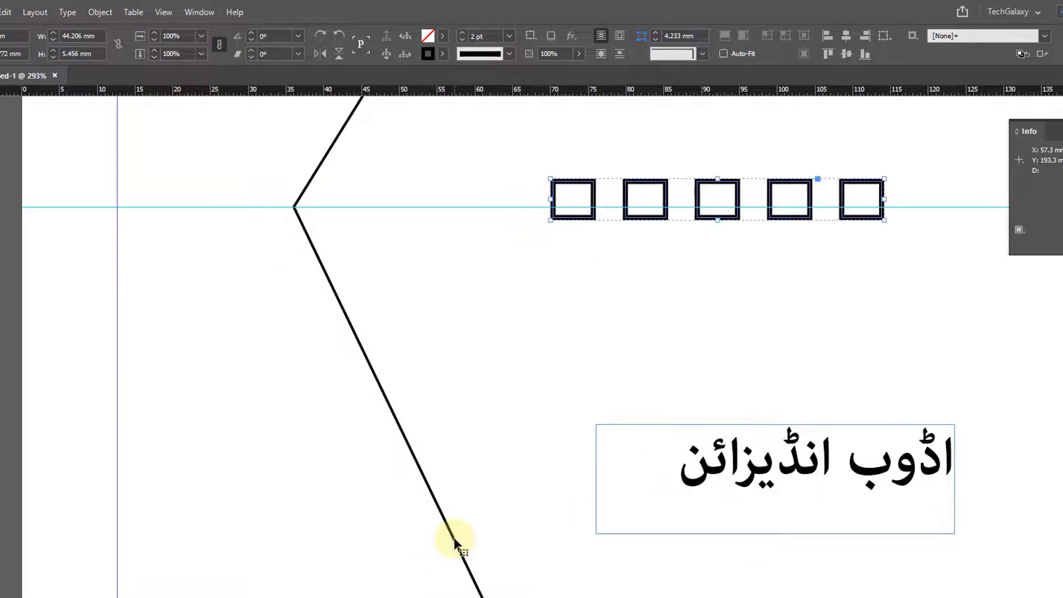
left_click_drag(650, 316, 609, 436)
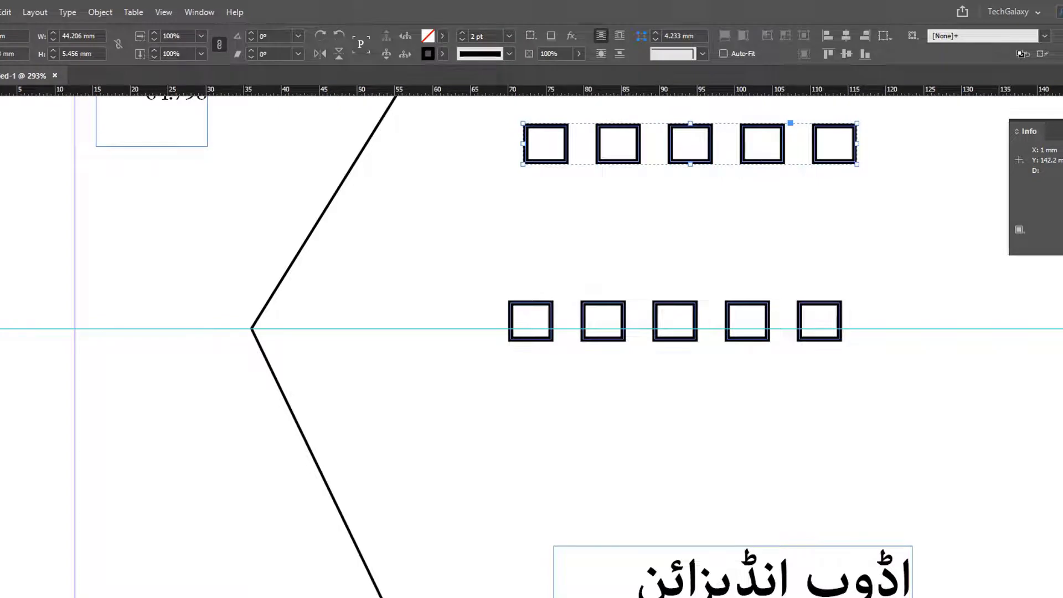
Draw a measuring line about 14 mm long from the vertex along the guide and measure the angle to the upper line's far end
key("k")
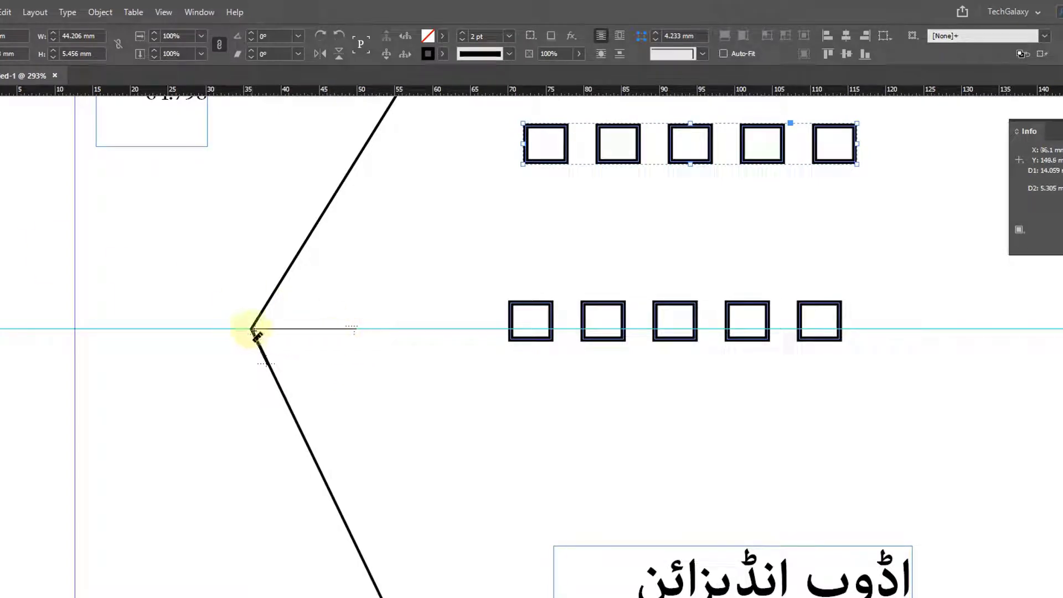
left_click_drag(253, 330, 368, 331)
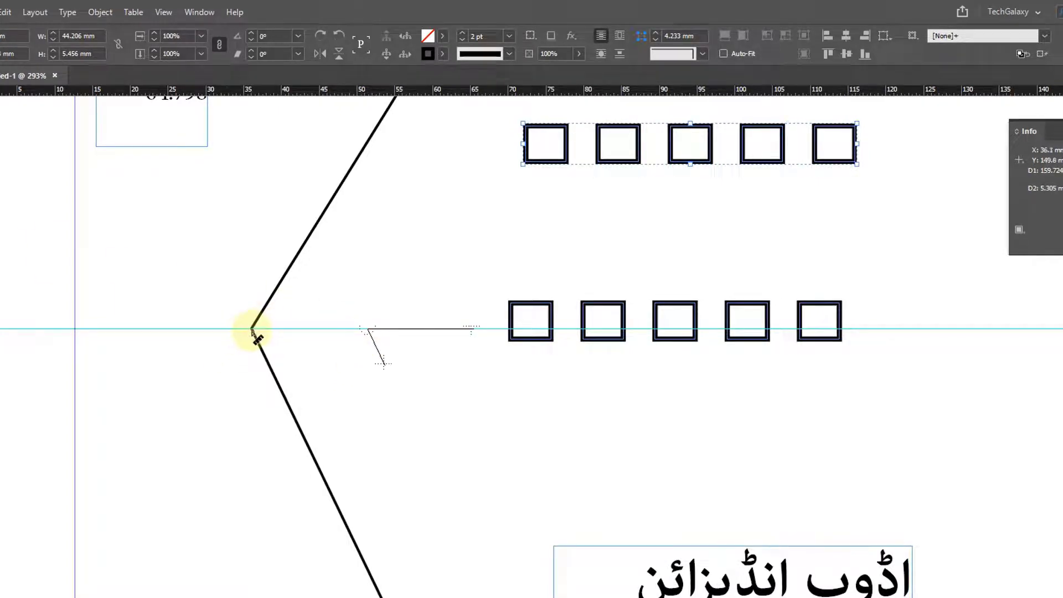
left_click_drag(253, 330, 355, 339)
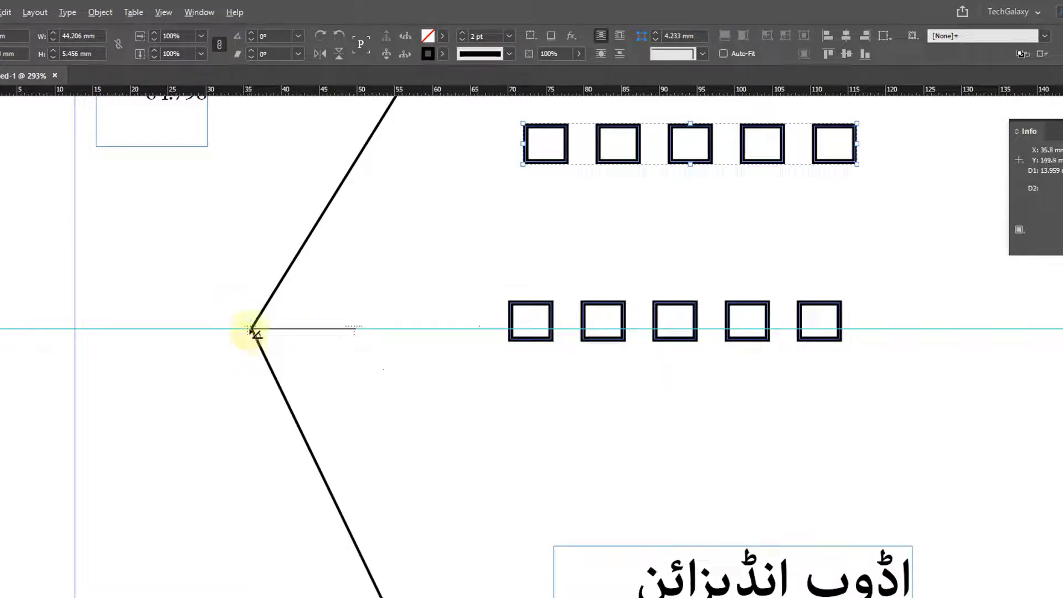
left_click_drag(251, 331, 439, 470)
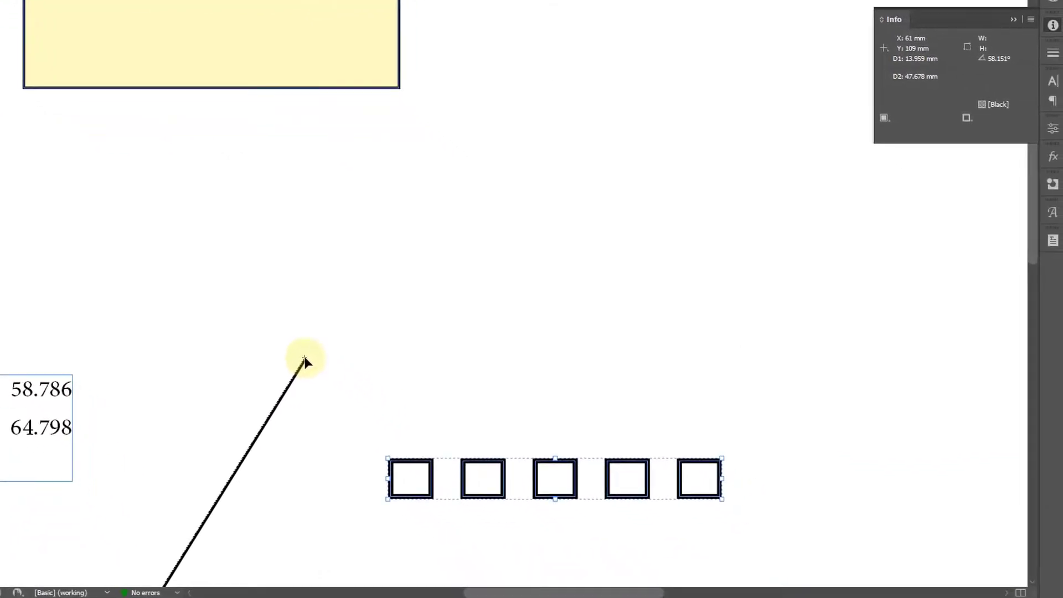
left_click_drag(304, 358, 304, 361)
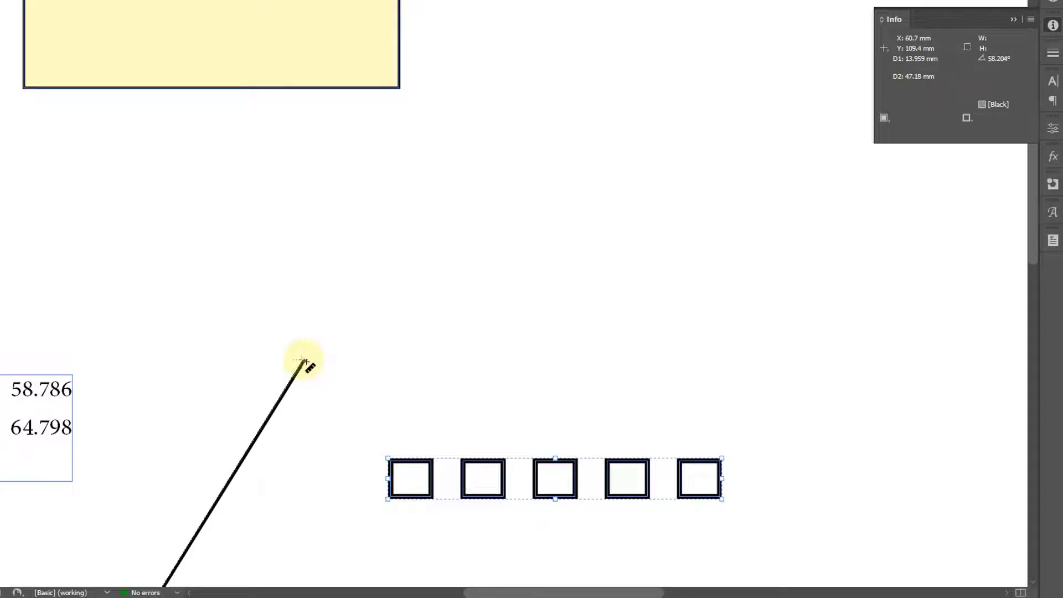
Rotate the upper row of squares to 58.204° and move it alongside the upper angled line
left_click_drag(350, 320, 488, 41)
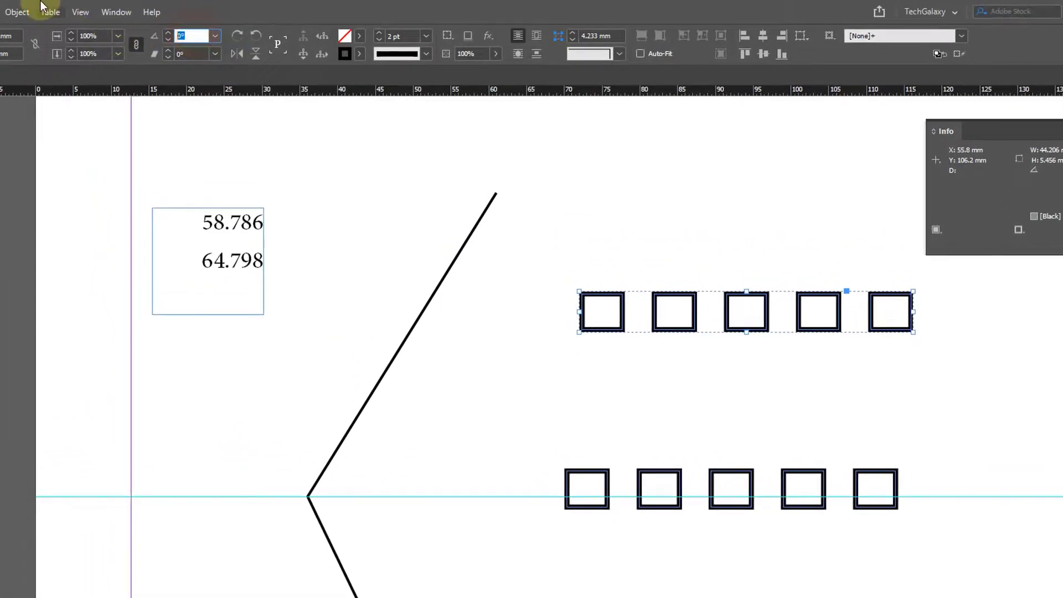
type("58.204")
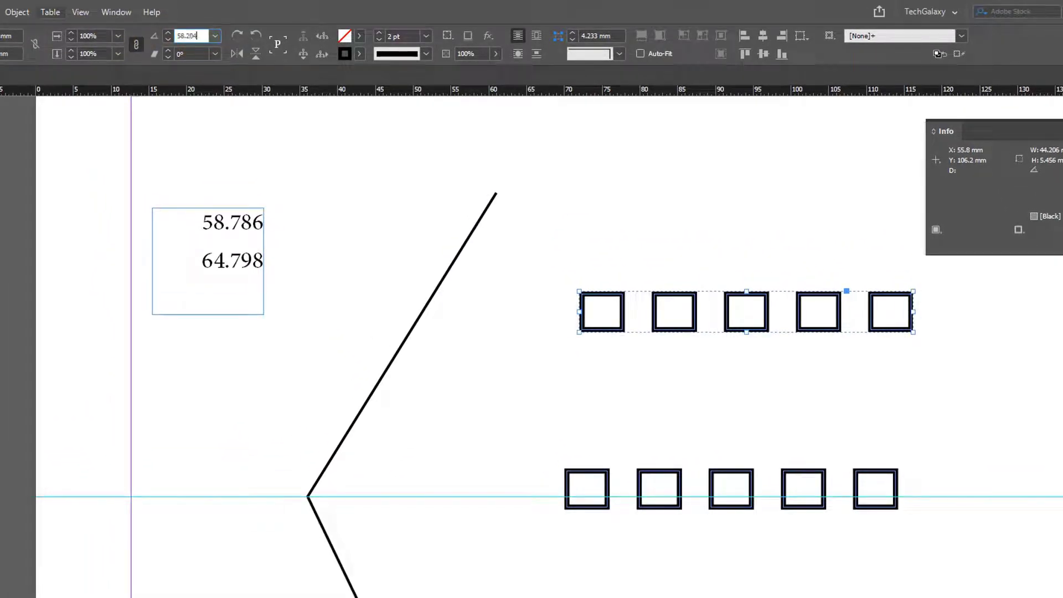
key("Return")
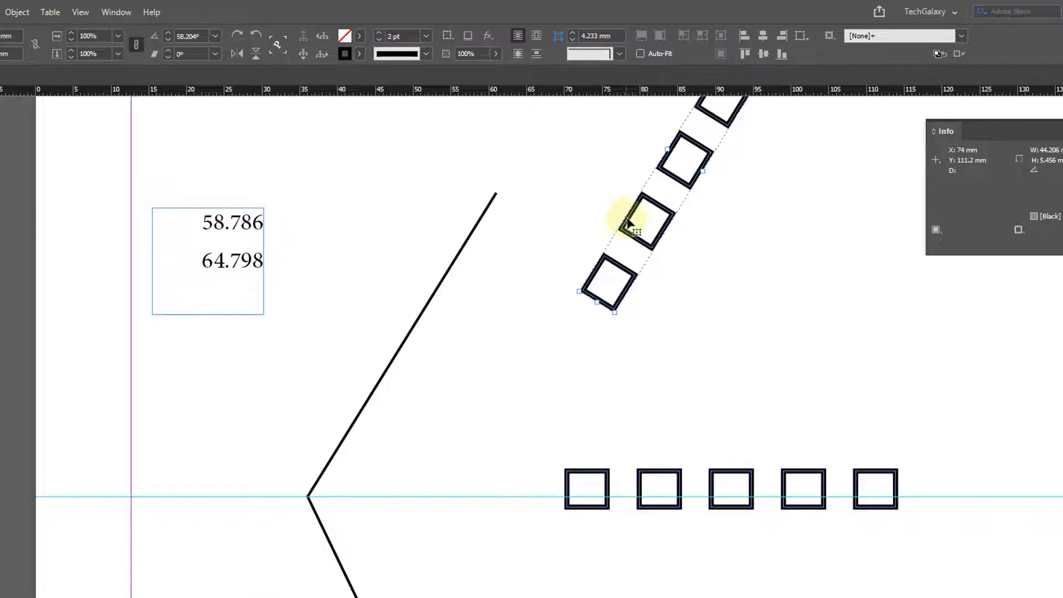
left_click_drag(656, 241, 352, 415)
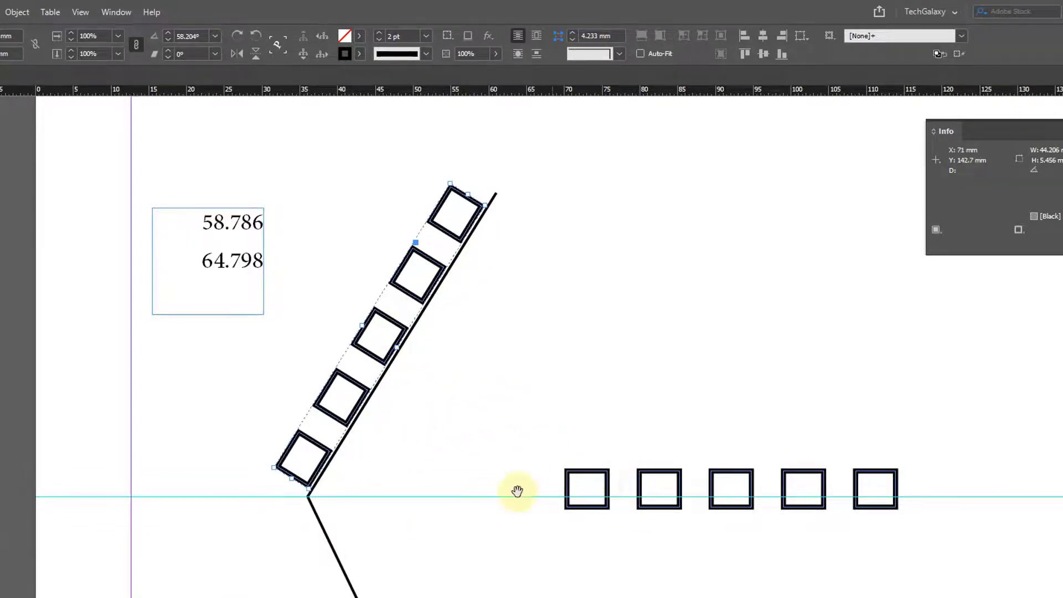
Draw a measuring line about 19.6 mm long from the vertex along the guide and measure the angle to the lower line
left_click_drag(499, 491, 413, 282)
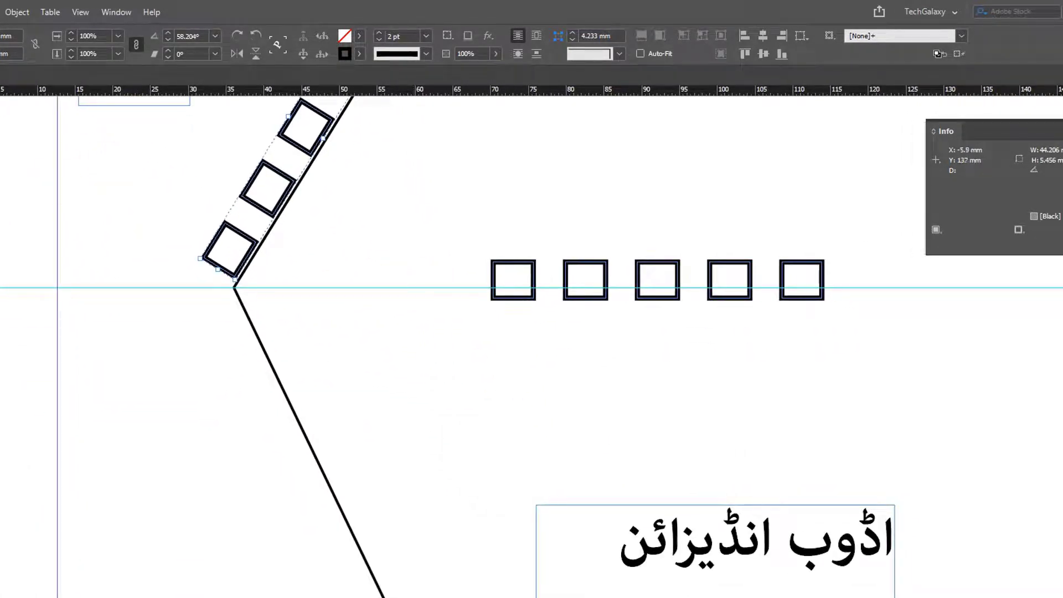
left_click_drag(336, 288, 410, 305)
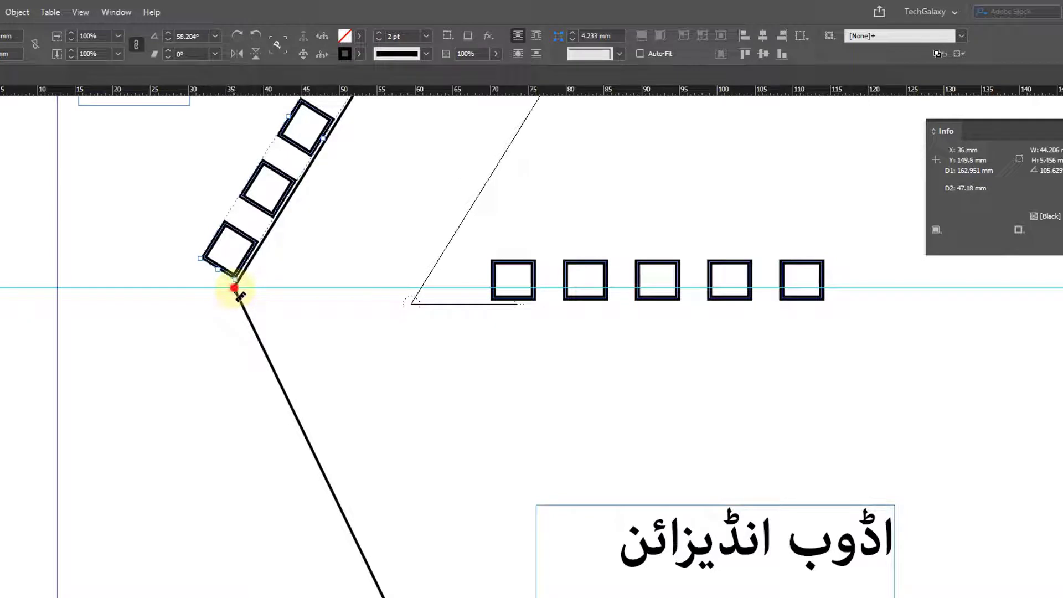
left_click_drag(235, 289, 380, 293)
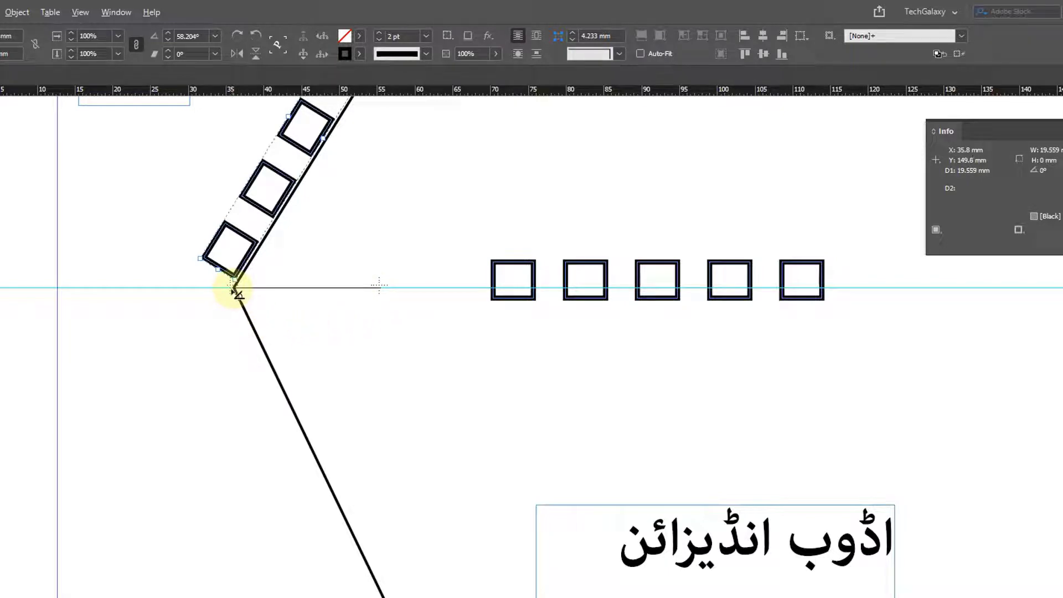
left_click_drag(234, 288, 333, 497)
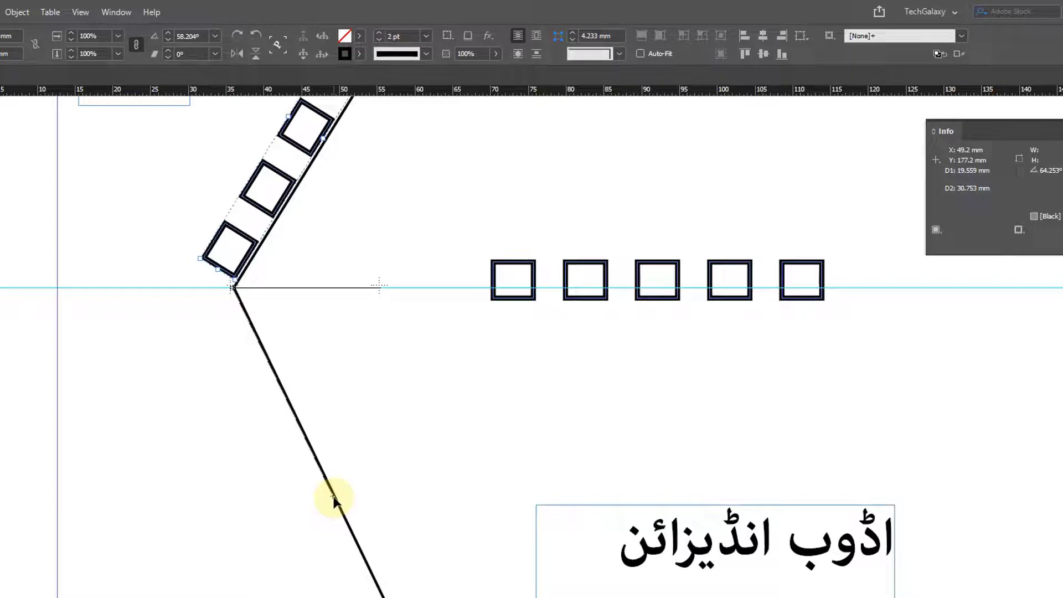
Rotate the lower row of squares to -64.253° and move it alongside the lower angled line
left_click_drag(332, 496, 332, 496)
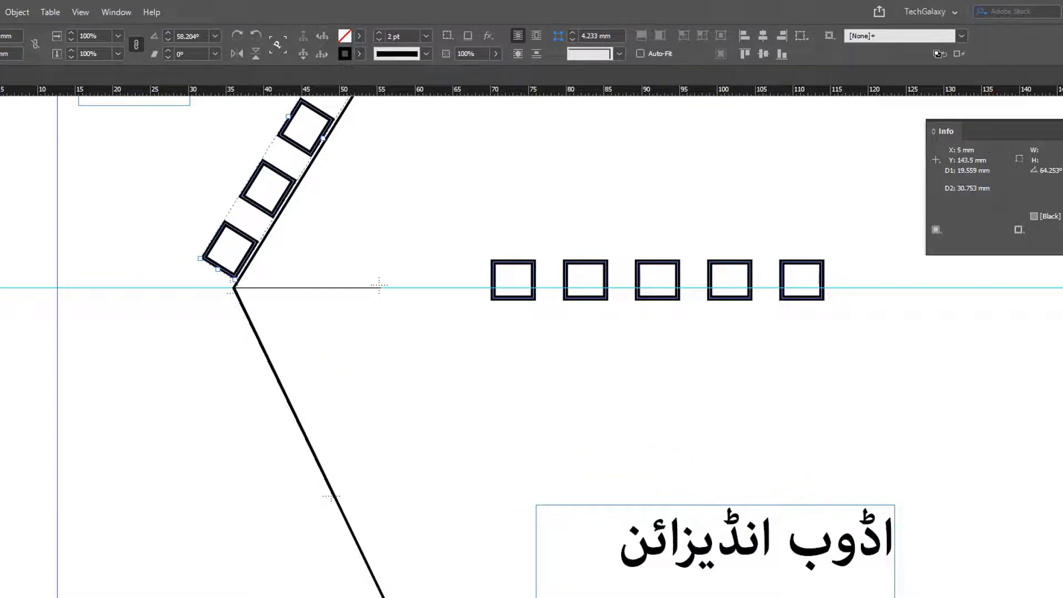
key("v")
left_click(579, 265)
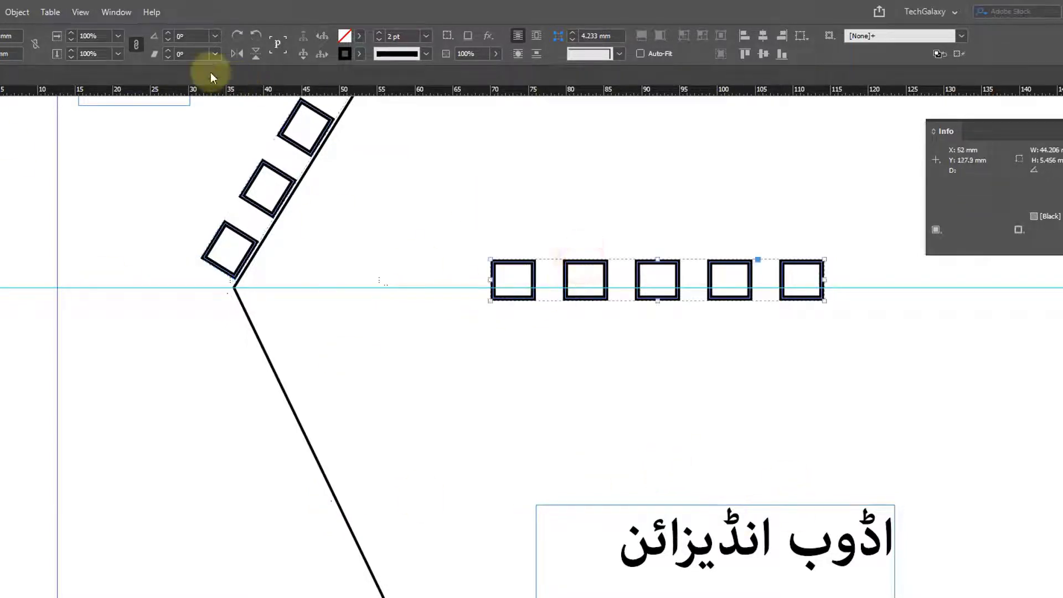
left_click(182, 36)
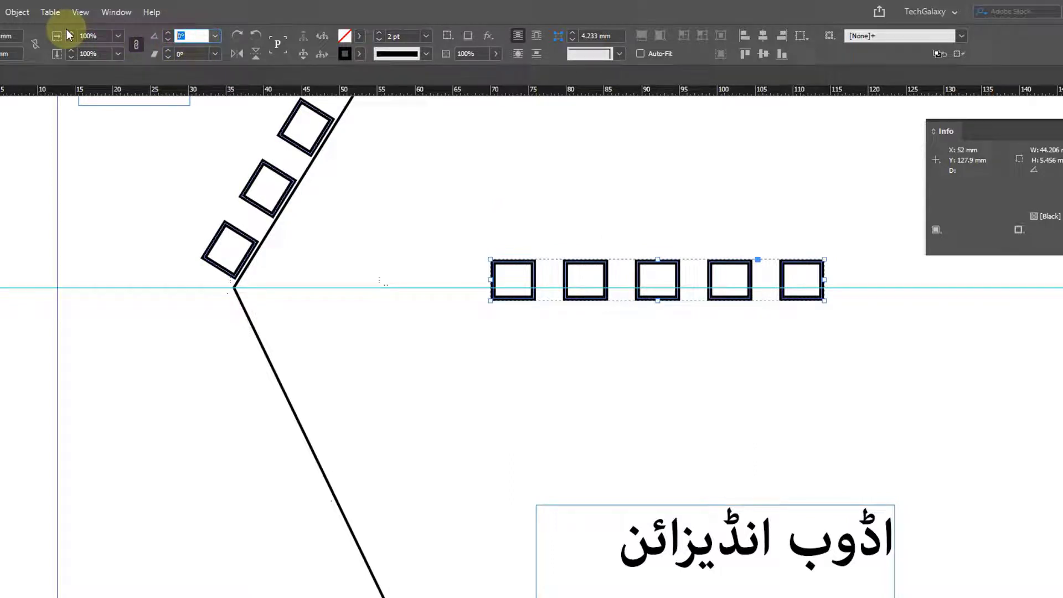
type("64.253")
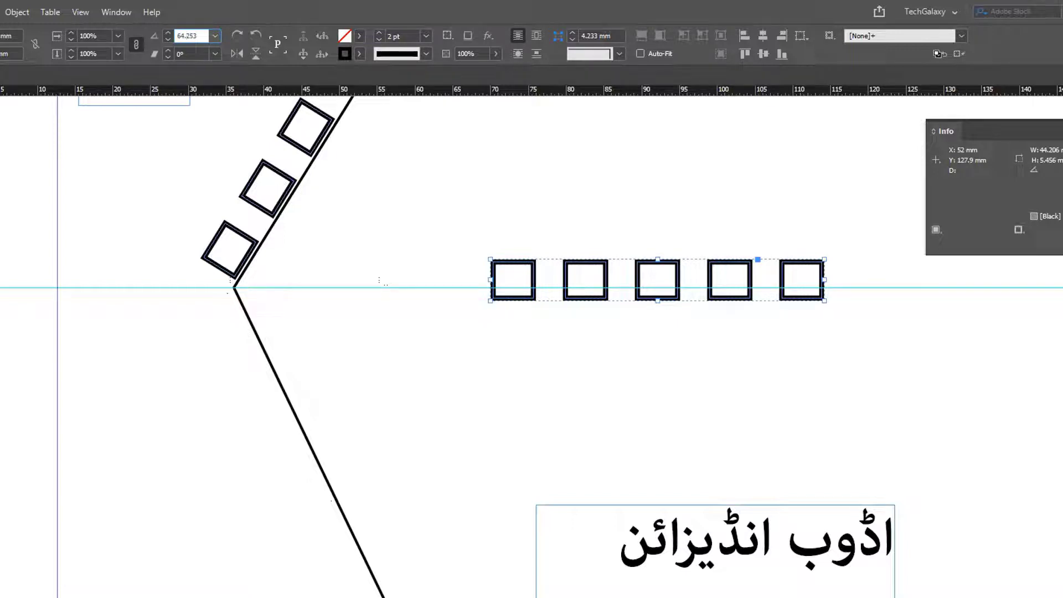
key("Return")
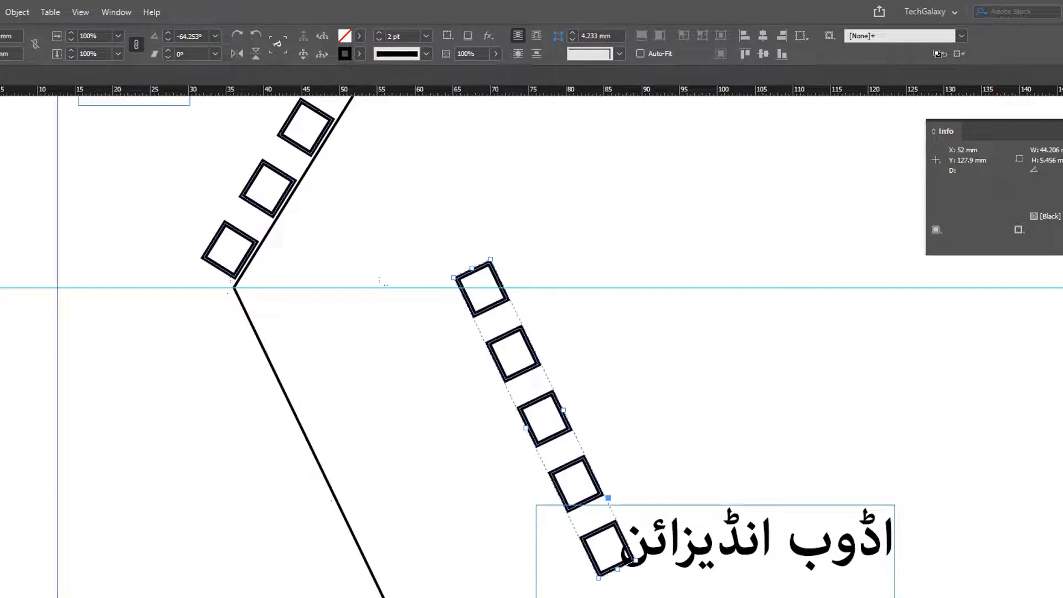
left_click_drag(523, 380, 287, 458)
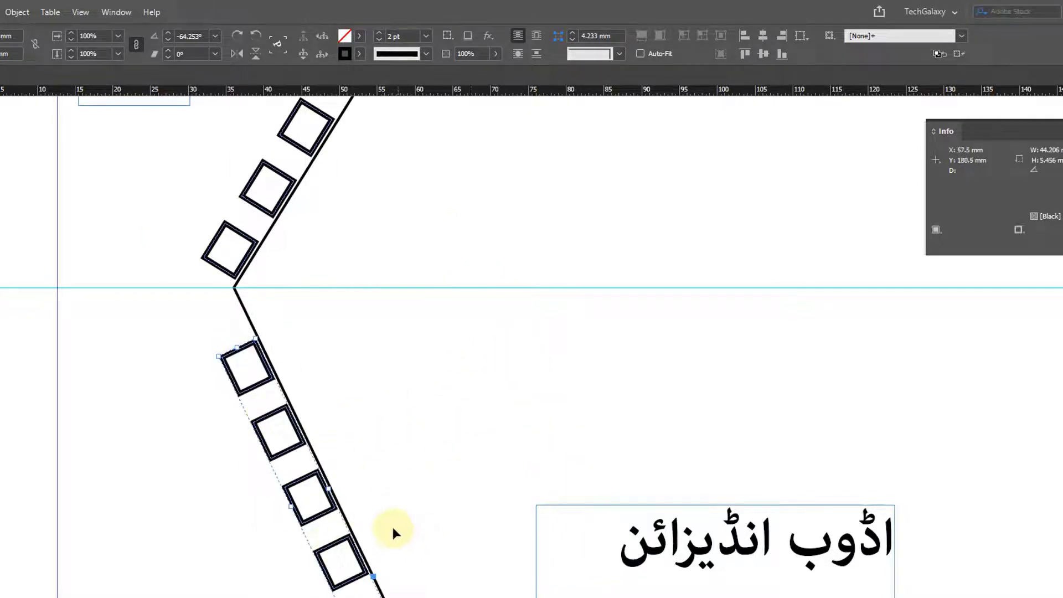
left_click(371, 463, "ctrl+alt")
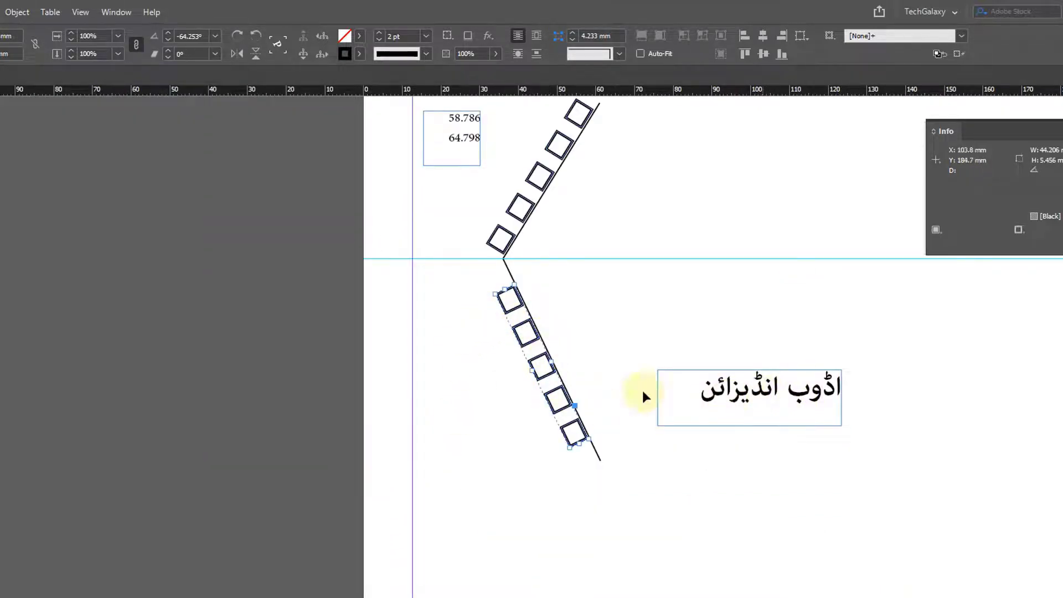
Delete both rotated rows of squares and the text frame holding the noted angle values
key("Delete")
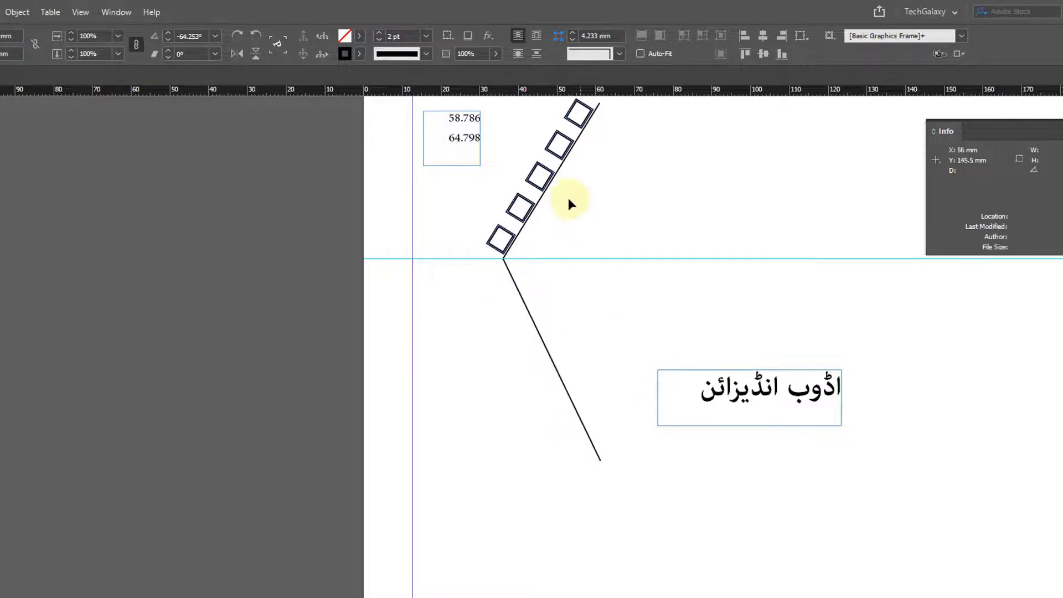
left_click(551, 172)
key("Delete")
left_click(463, 158)
key("Delete")
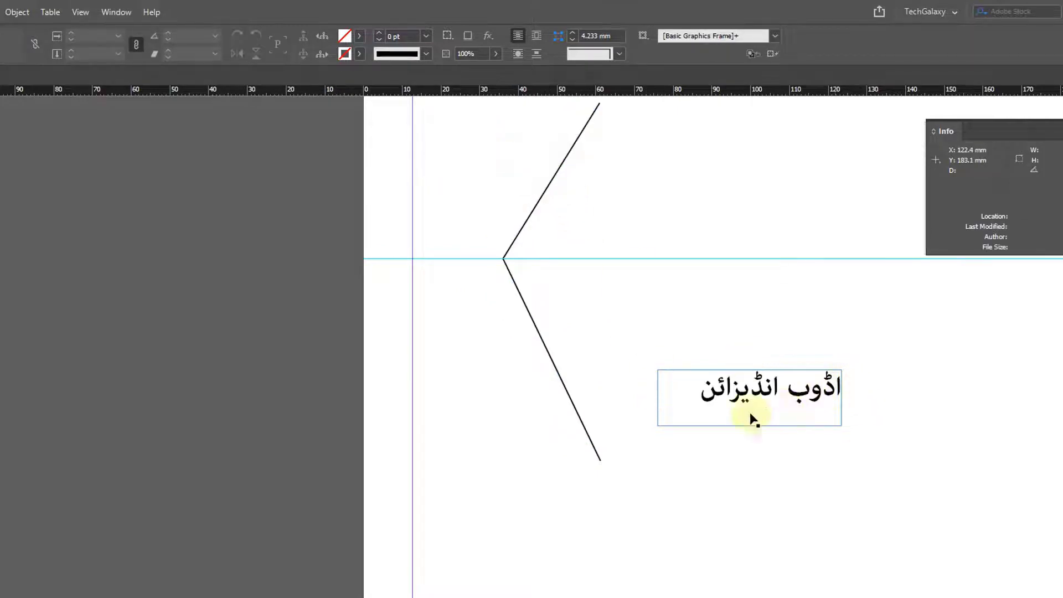
Move the Urdu text frame so its top-left corner sits on the vertex and its top edge follows the guide
left_click_drag(764, 408, 636, 302)
key("ctrl+space")
left_click(676, 301)
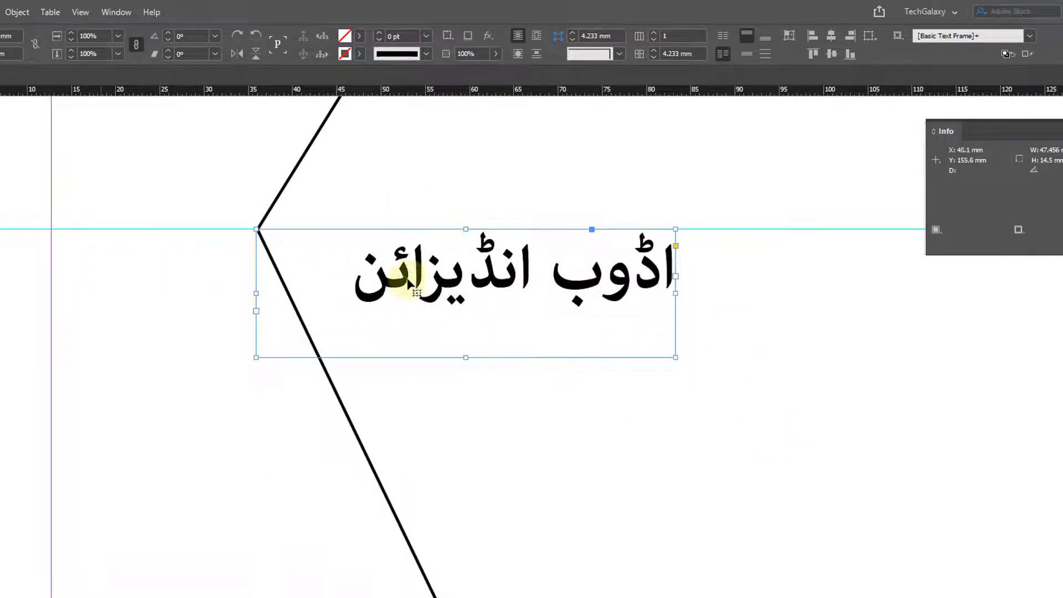
left_click_drag(461, 278, 467, 397)
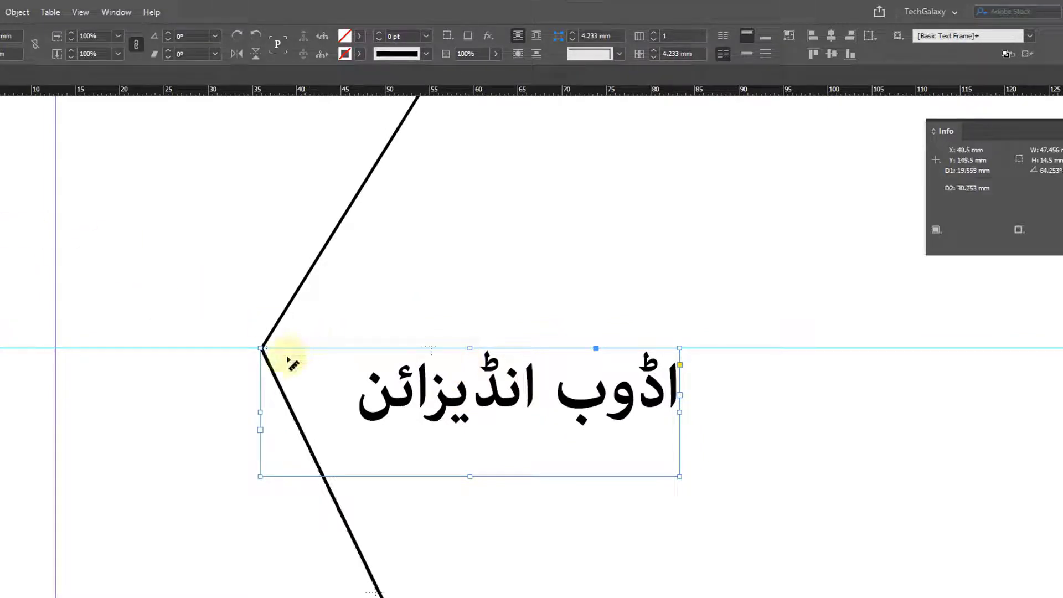
Draw a measuring line about 23.7 mm long from the vertex along the text frame's top edge and measure the angle to the upper line
left_click_drag(262, 349, 511, 351)
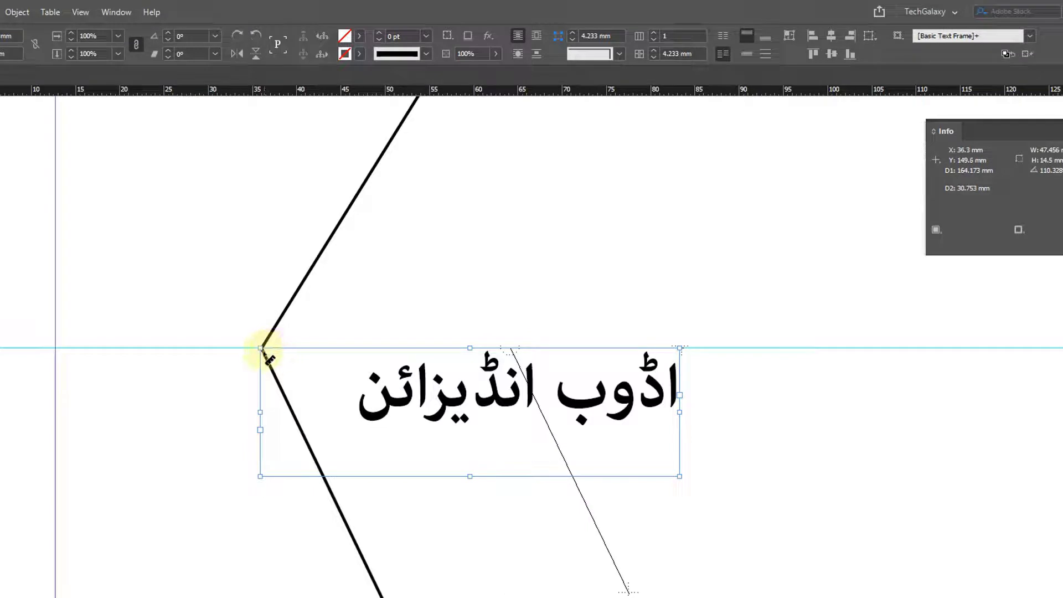
left_click_drag(260, 349, 470, 349)
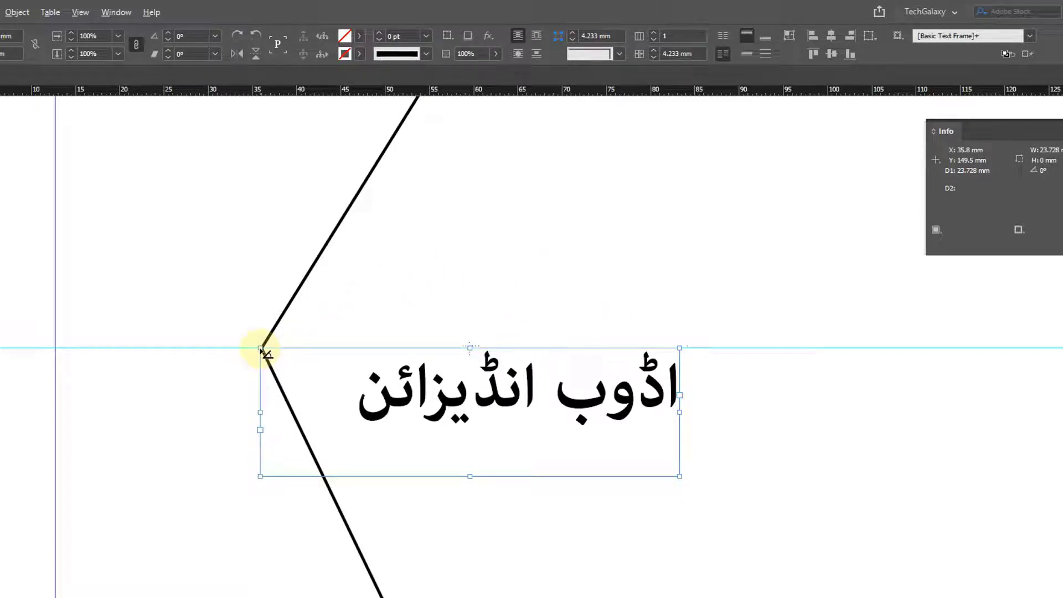
left_click_drag(261, 350, 352, 201)
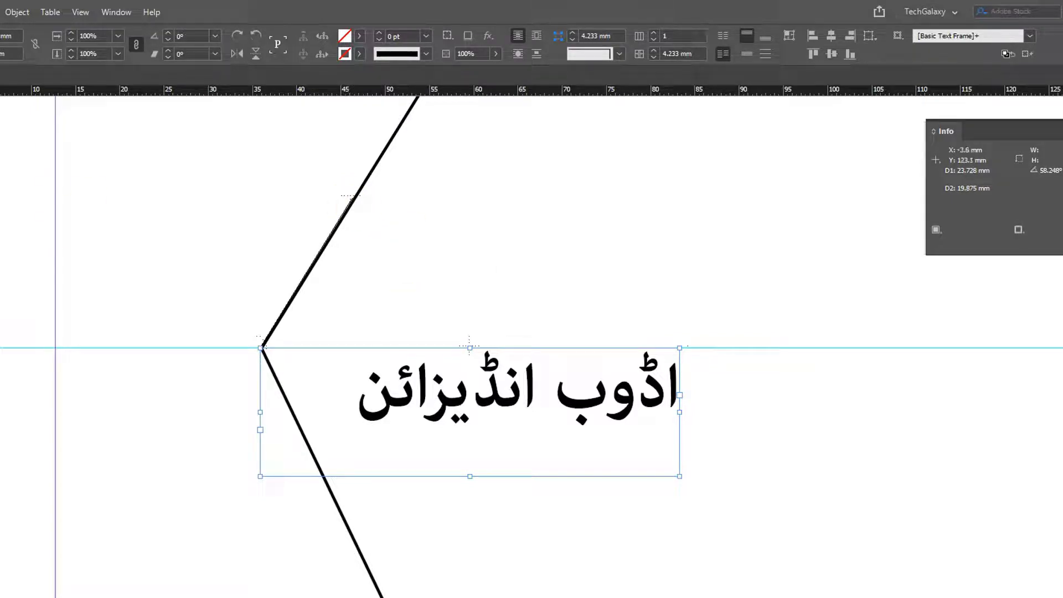
Rotate the Urdu text frame to 58.248° and move it so the text lies over the upper angled line
key("v")
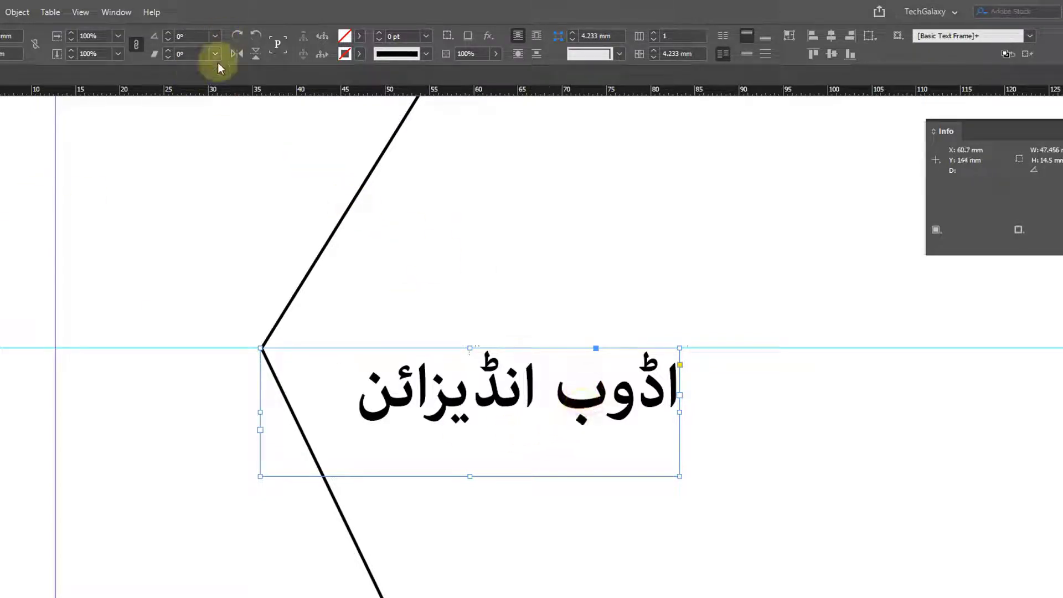
type("58")
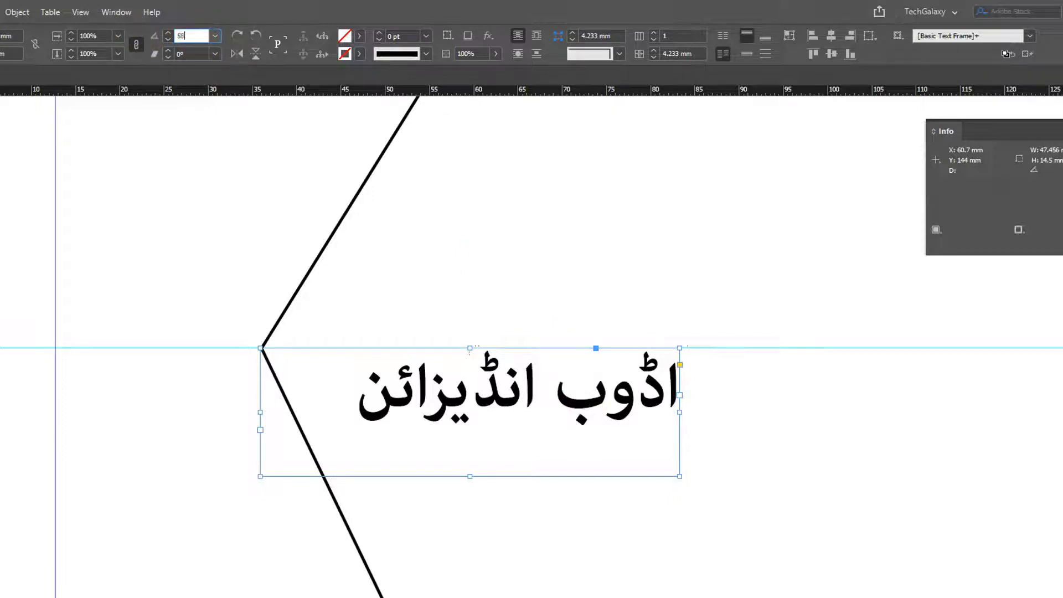
type(".248")
key("Return")
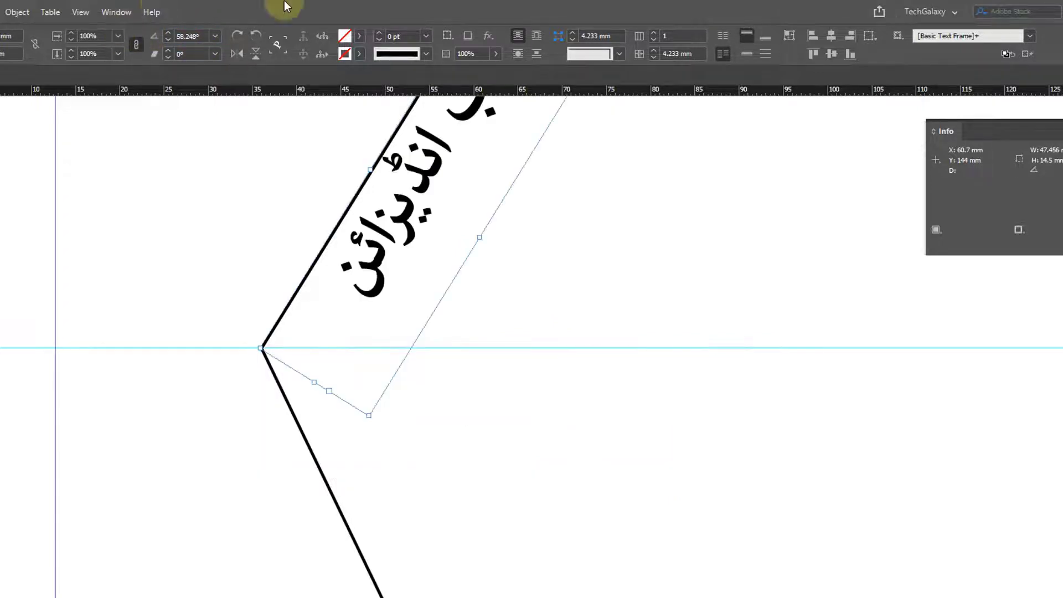
left_click_drag(489, 320, 477, 551)
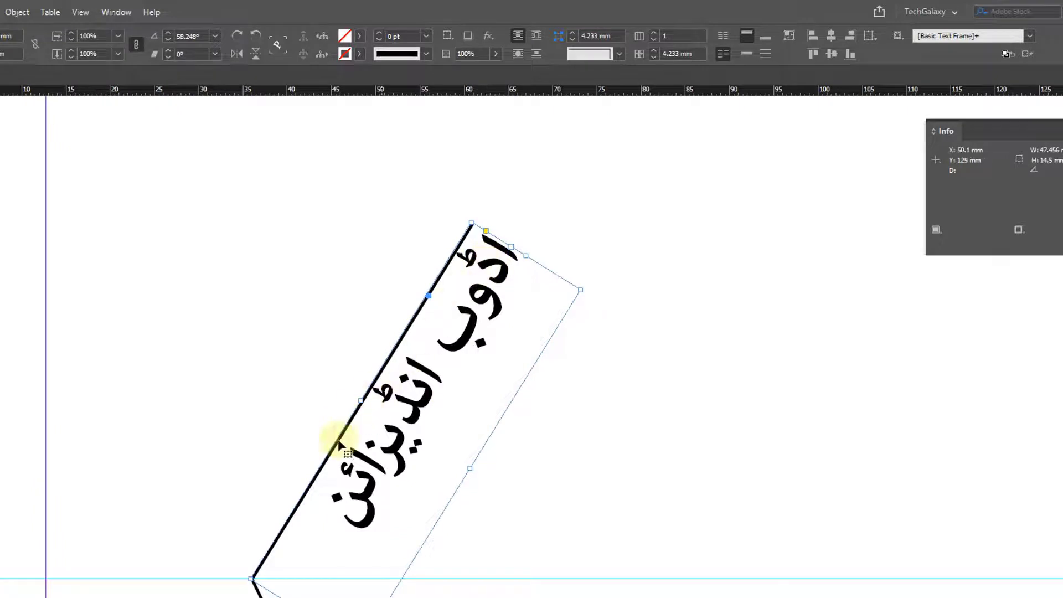
left_click_drag(446, 431, 340, 406)
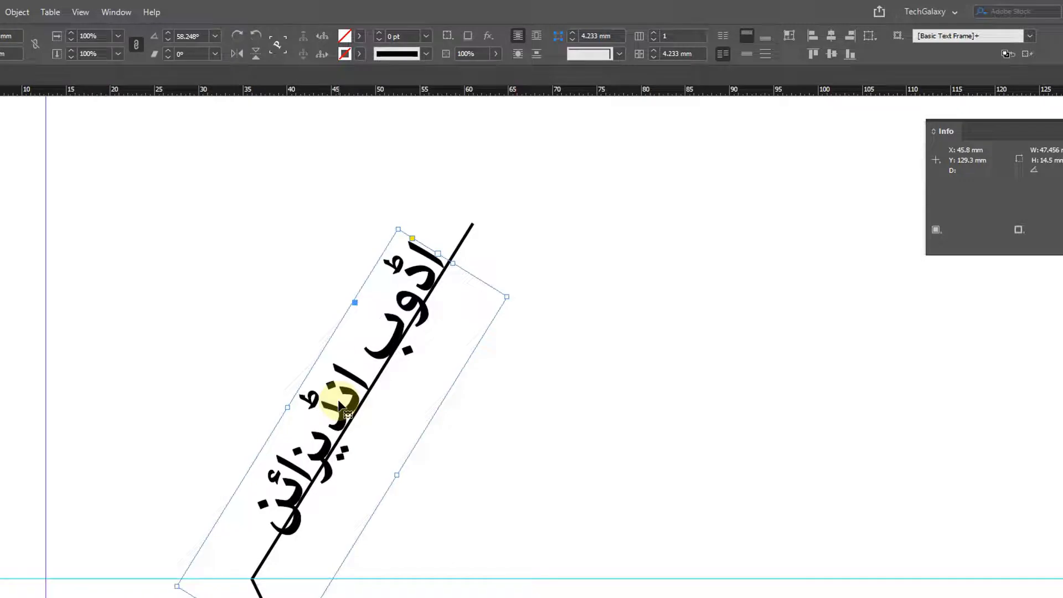
Delete the rotated Urdu text frame from the upper angled line
left_click(555, 505, "ctrl+alt")
left_click(556, 504, "ctrl+alt")
left_click(557, 504, "ctrl+alt")
left_click_drag(527, 341, 461, 492)
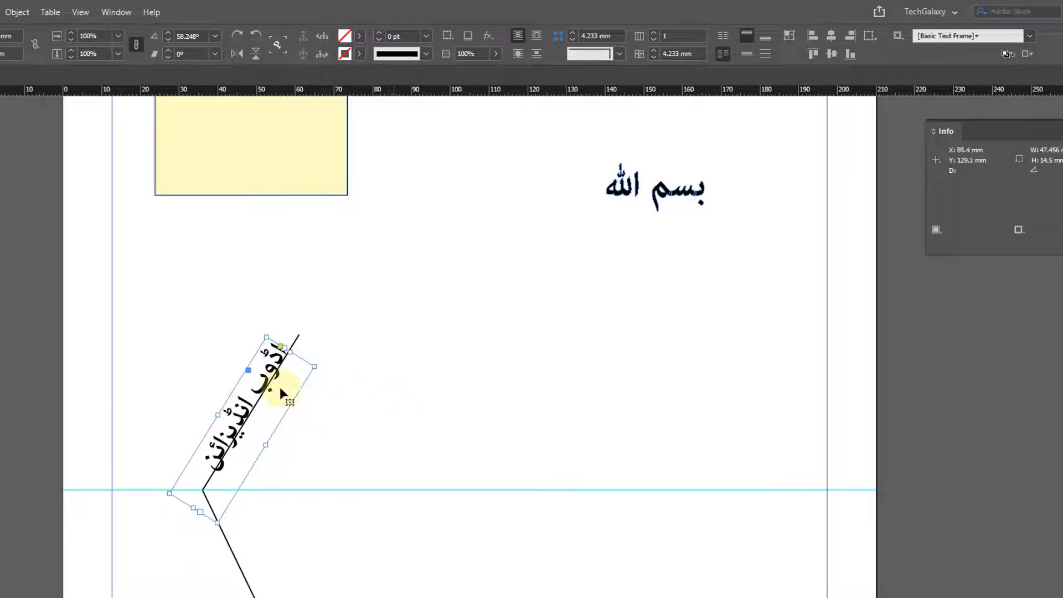
left_click(178, 368)
key("Delete")
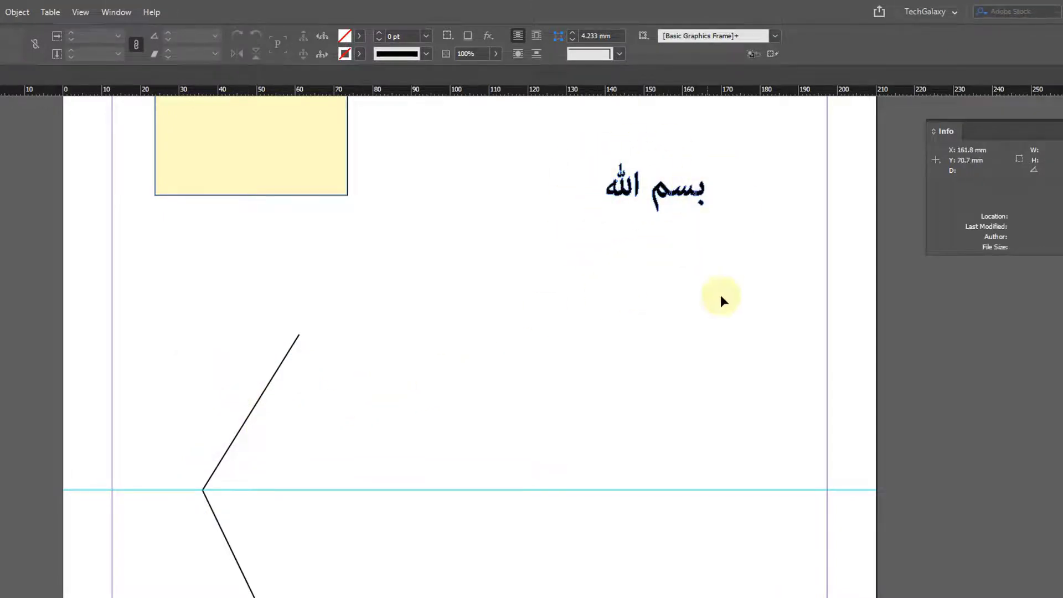
Draw a rectangular frame about 79.8 by 31.8 mm beside the yellow square and measure its rising diagonal with the Measure tool
left_click_drag(440, 218, 398, 419)
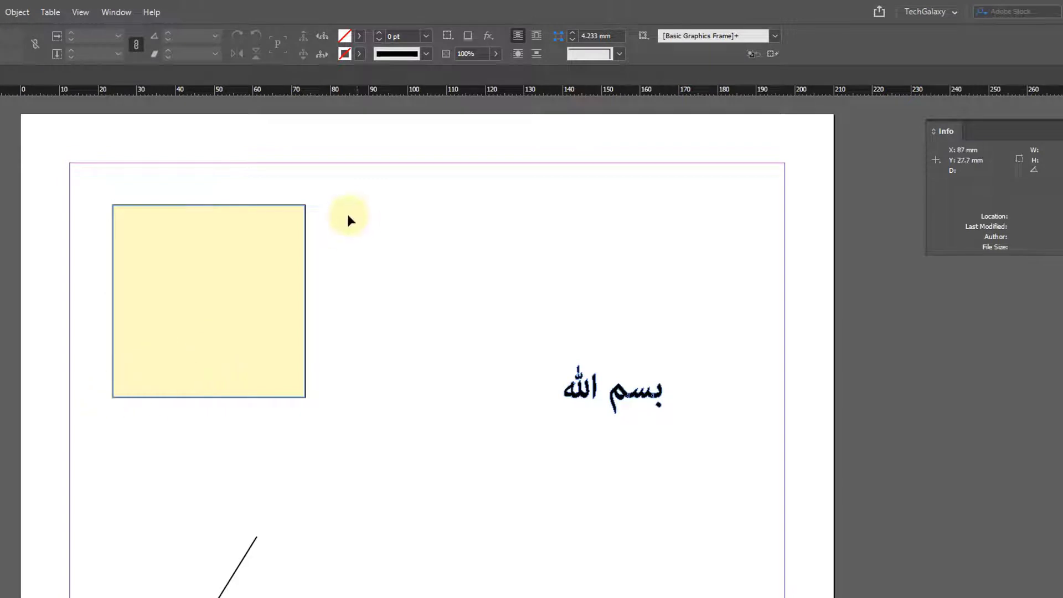
left_click(218, 270)
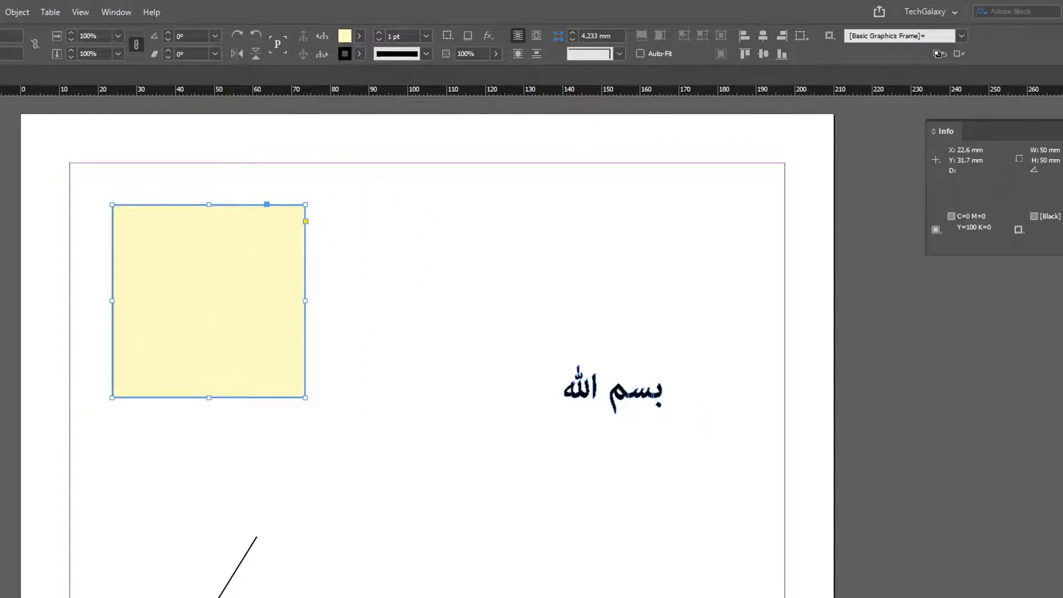
key("f")
mouse_move(369, 201)
left_mouse_down()
mouse_move(665, 294)
mouse_move(678, 323)
left_mouse_up()
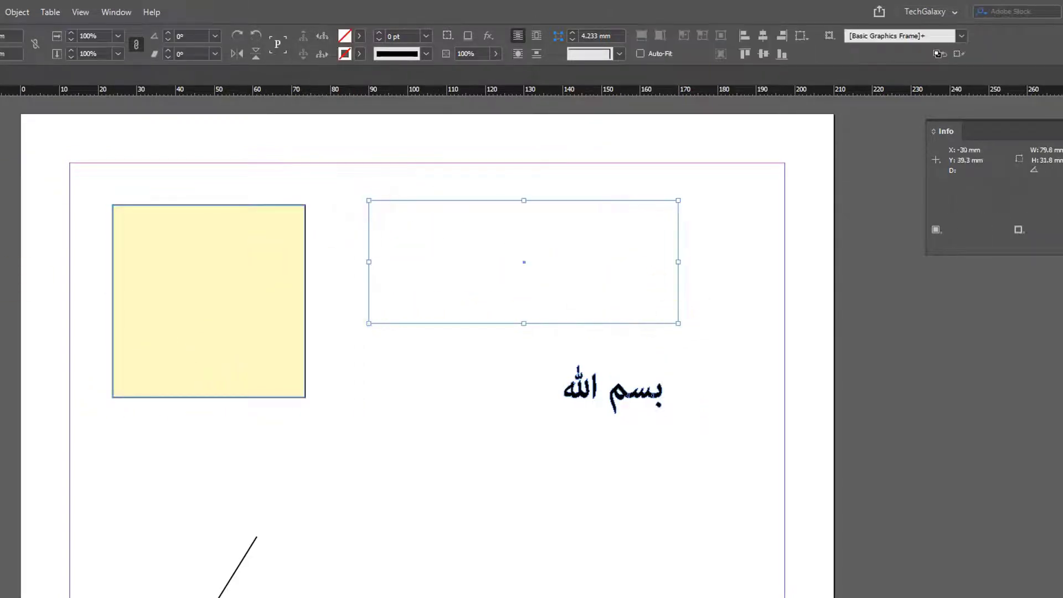
mouse_move(368, 323)
left_mouse_down()
mouse_move(646, 256)
mouse_move(678, 200)
left_mouse_up()
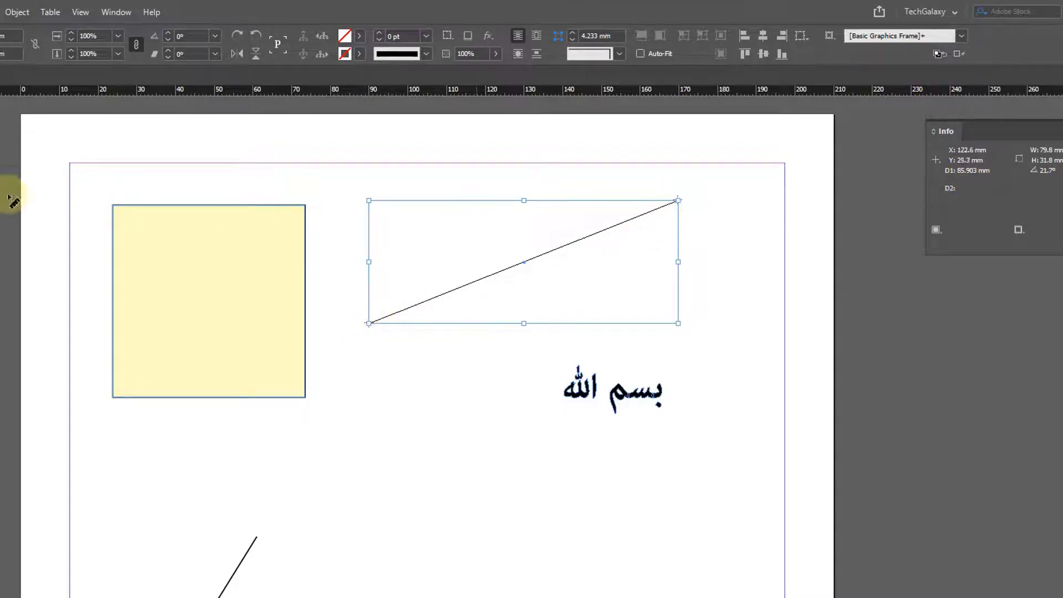
key("ctrl+z")
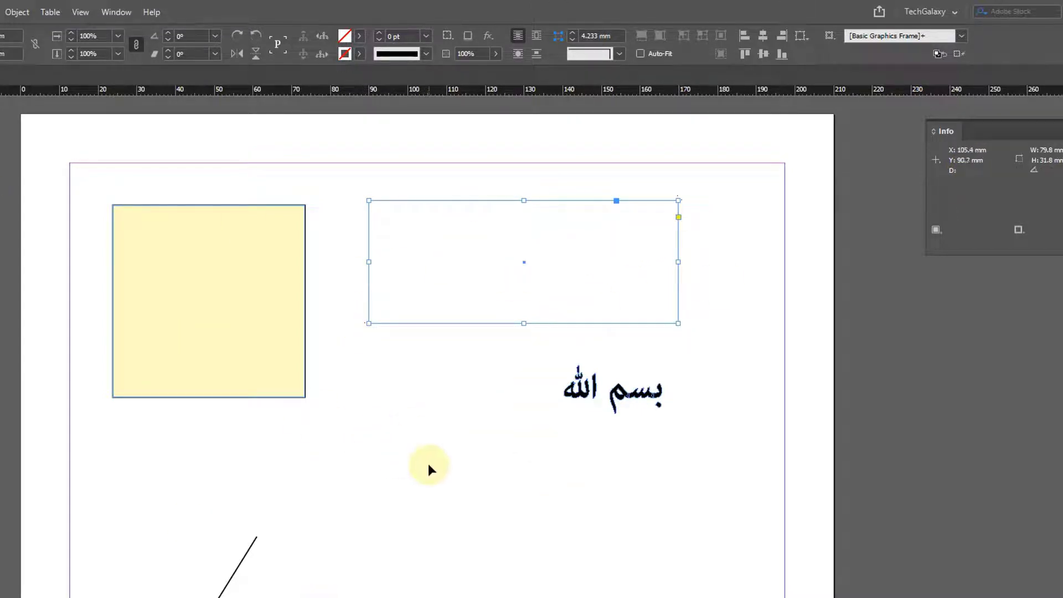
Close the current document and create a new one-page document of 210 × 297 mm
left_click(412, 429, "ctrl+alt")
left_click(413, 430, "ctrl+alt")
left_click_drag(637, 462, 498, 374)
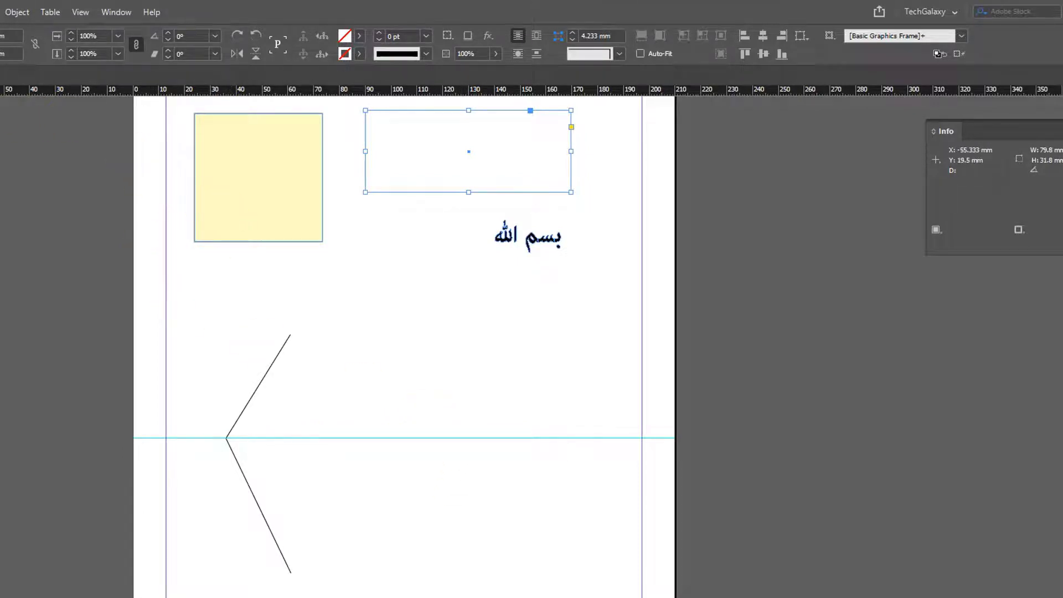
key("ctrl+w")
left_click(565, 380)
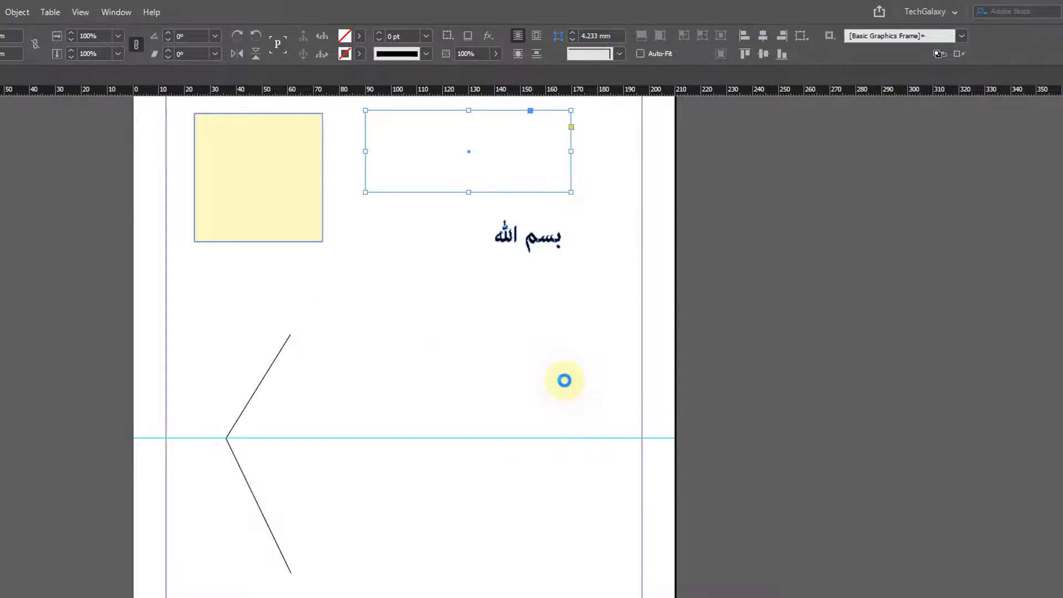
key("ctrl+n")
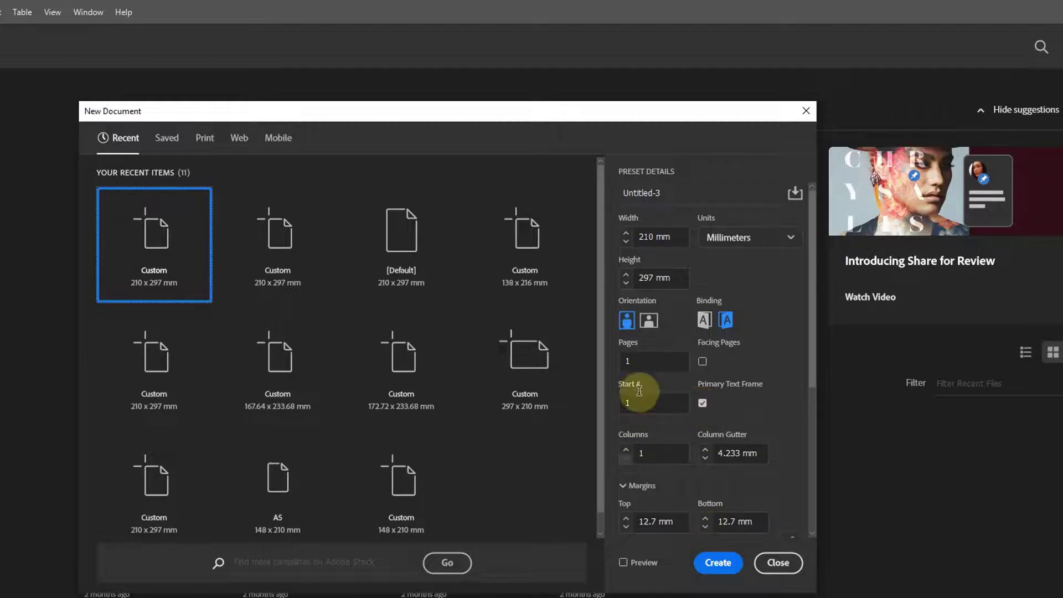
left_click(724, 564)
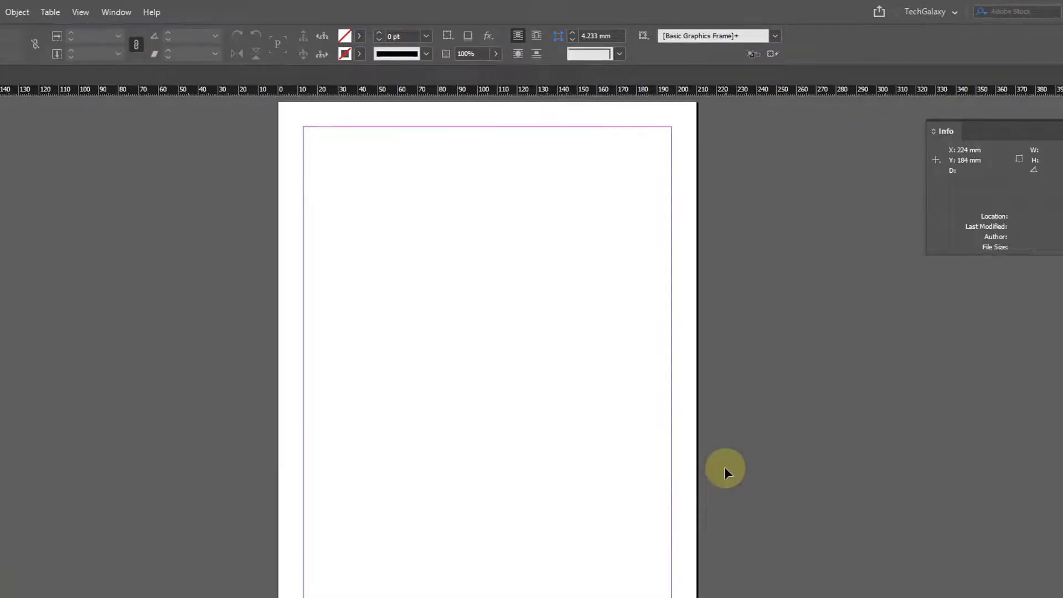
Place the border artwork BOR-034 [Converted].ai beside the page and move it partly onto the page
key("ctrl+d")
left_click(422, 294)
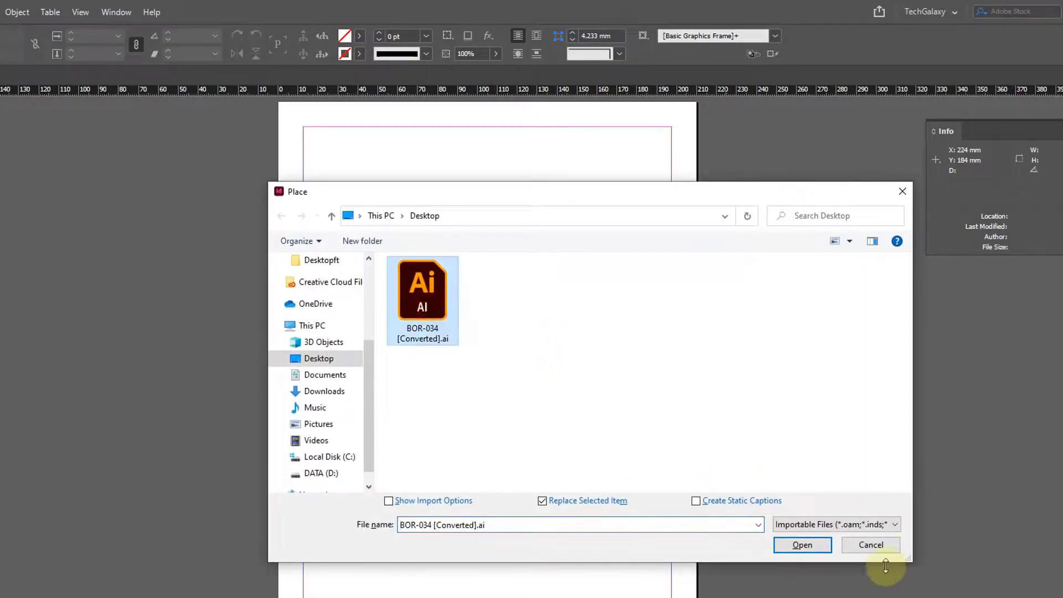
left_click(802, 544)
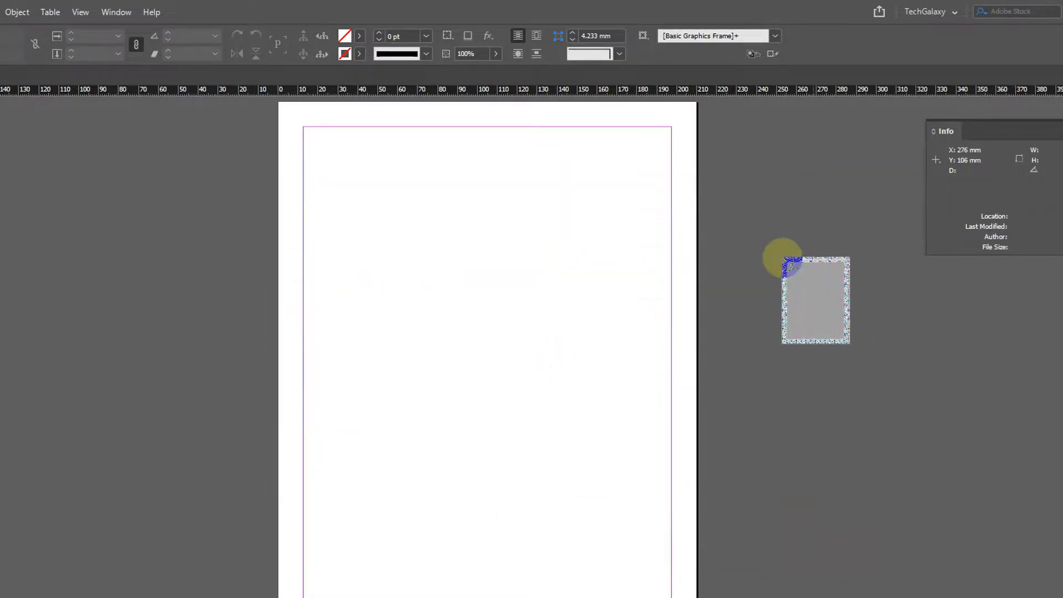
left_click(782, 258)
left_click_drag(854, 269, 528, 172)
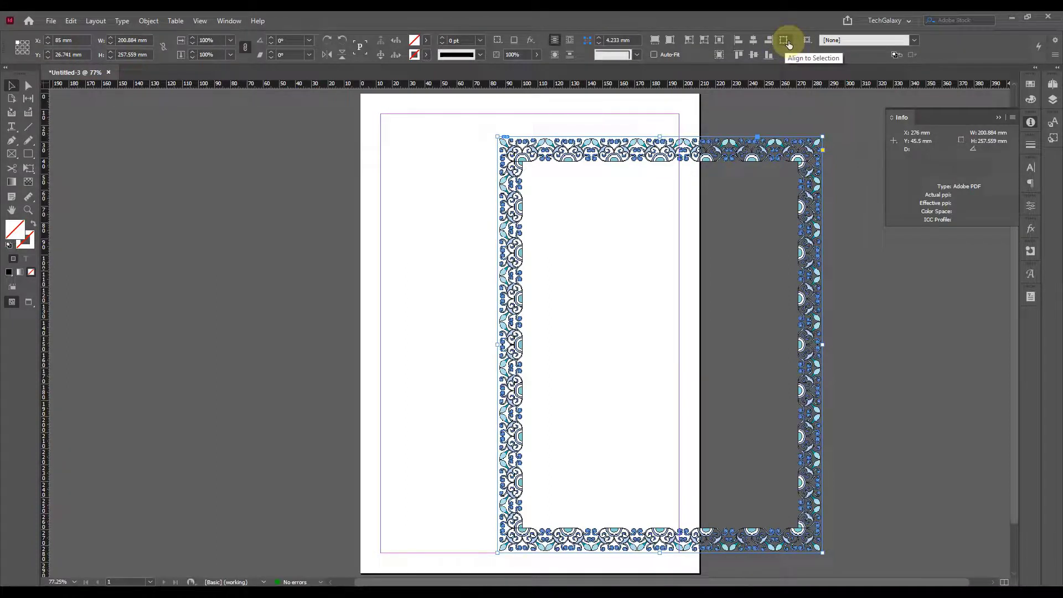
Show the Align panel and place it beside the page, below the Info panel
left_click(789, 45)
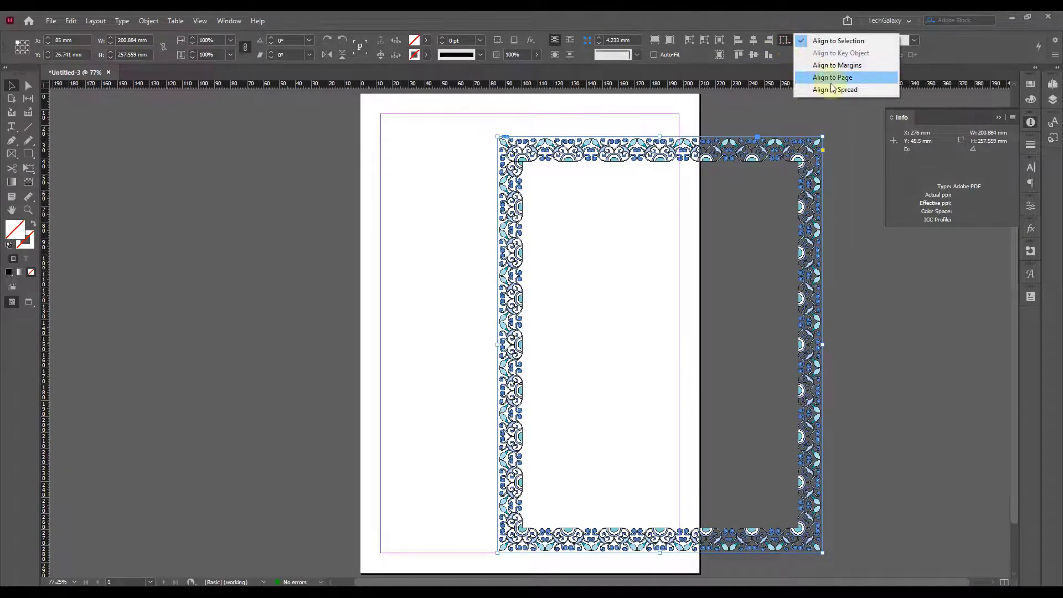
left_click(765, 22)
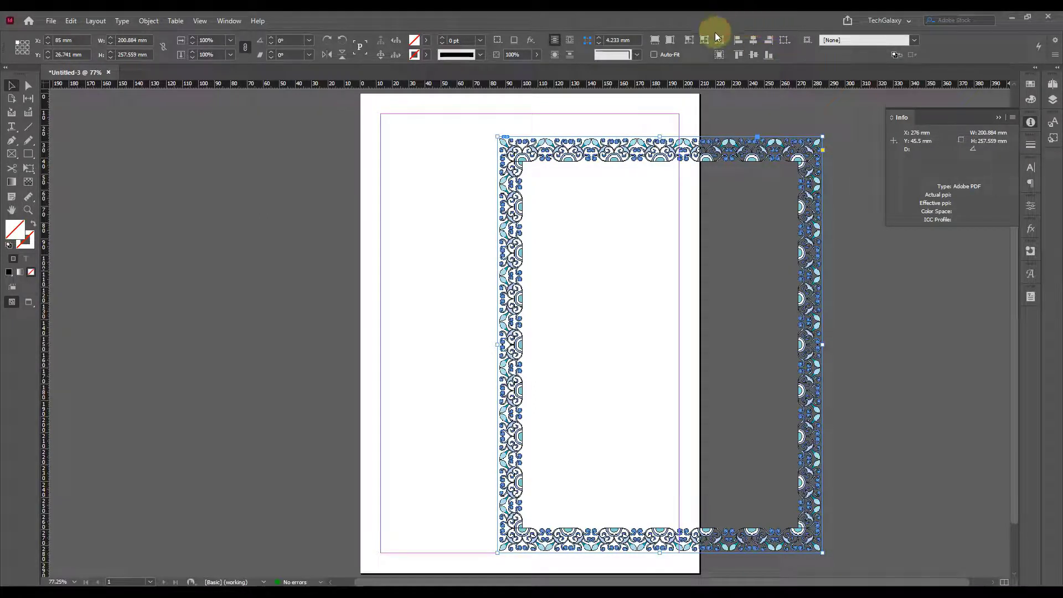
left_click(235, 22)
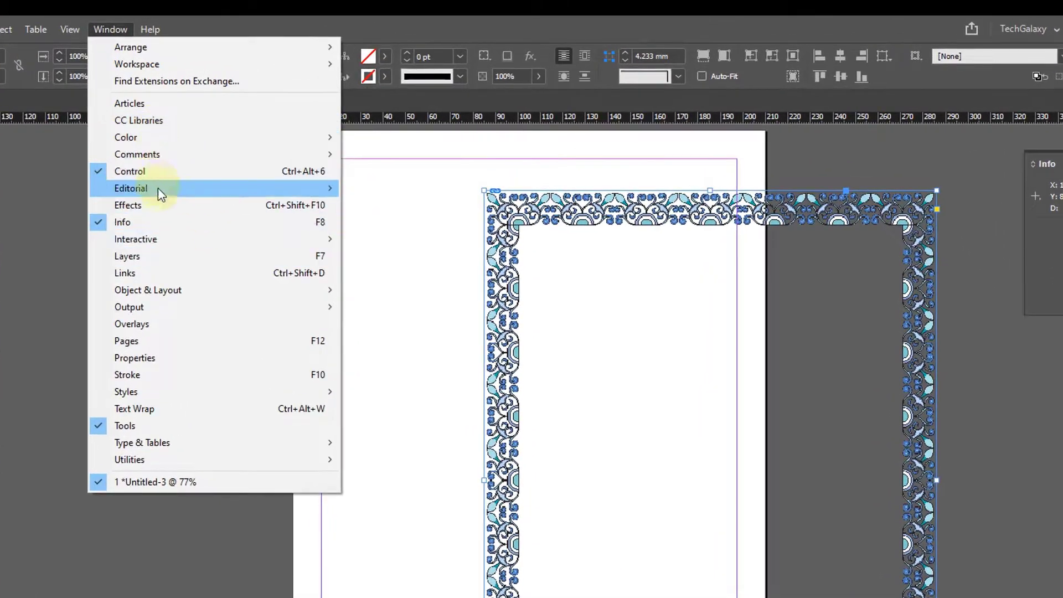
left_click(153, 293)
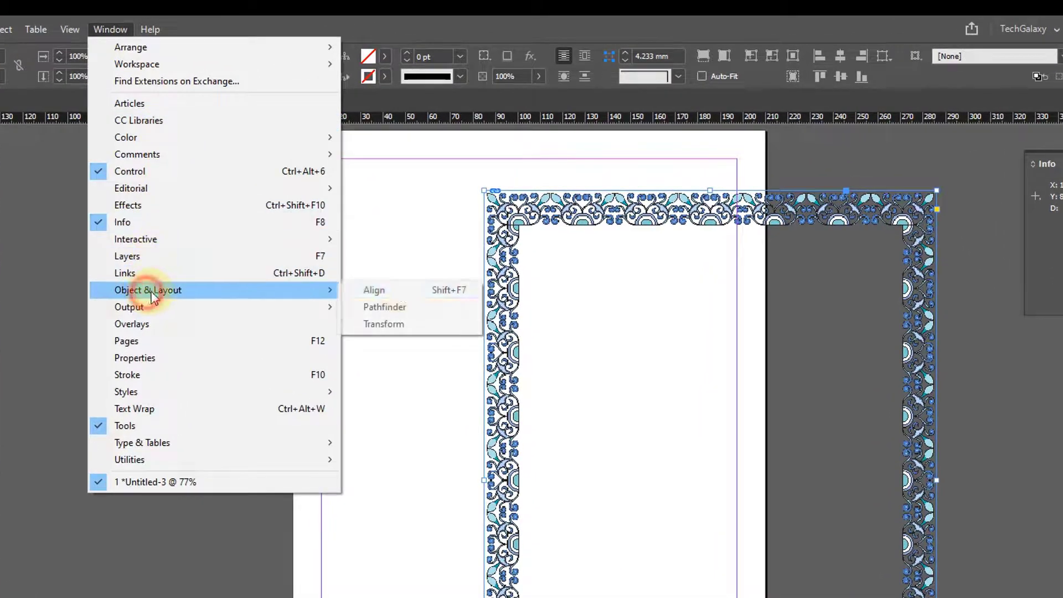
left_click(398, 293)
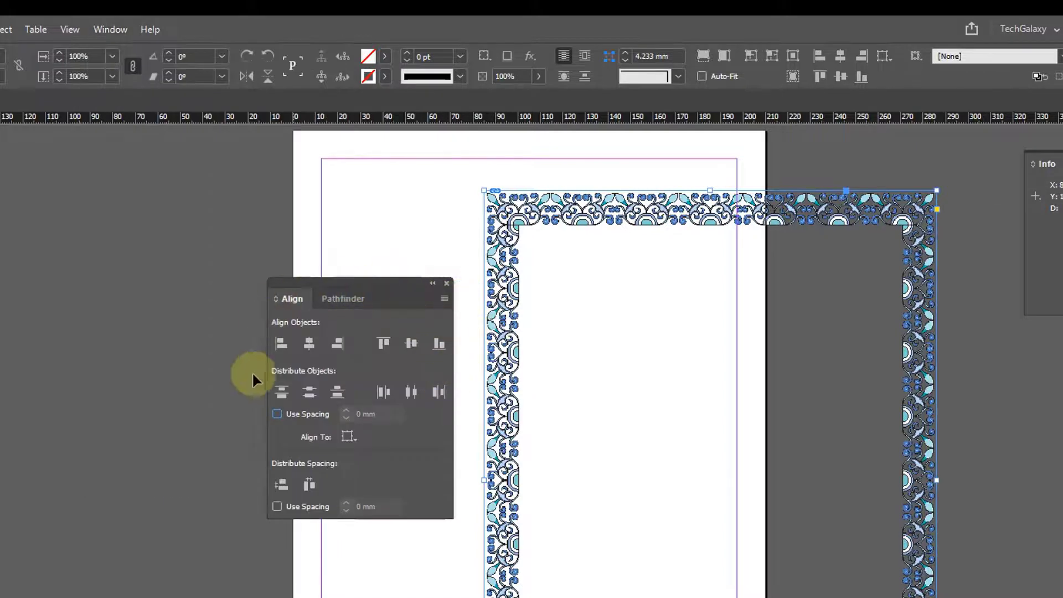
left_click_drag(374, 282, 1035, 366)
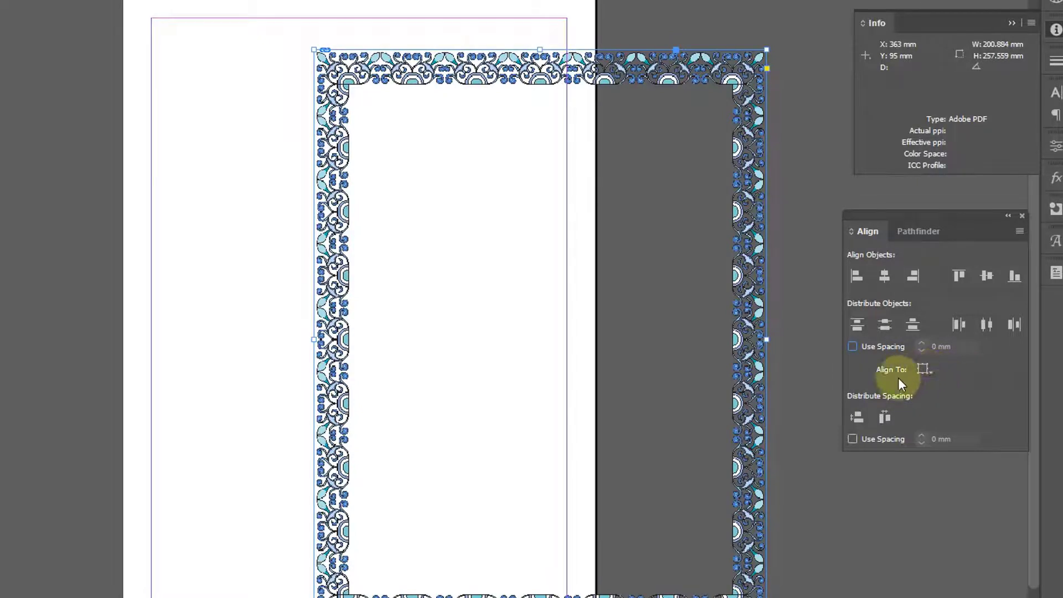
Centre the border artwork horizontally and vertically relative to the page, using Align to Page
left_click(927, 381)
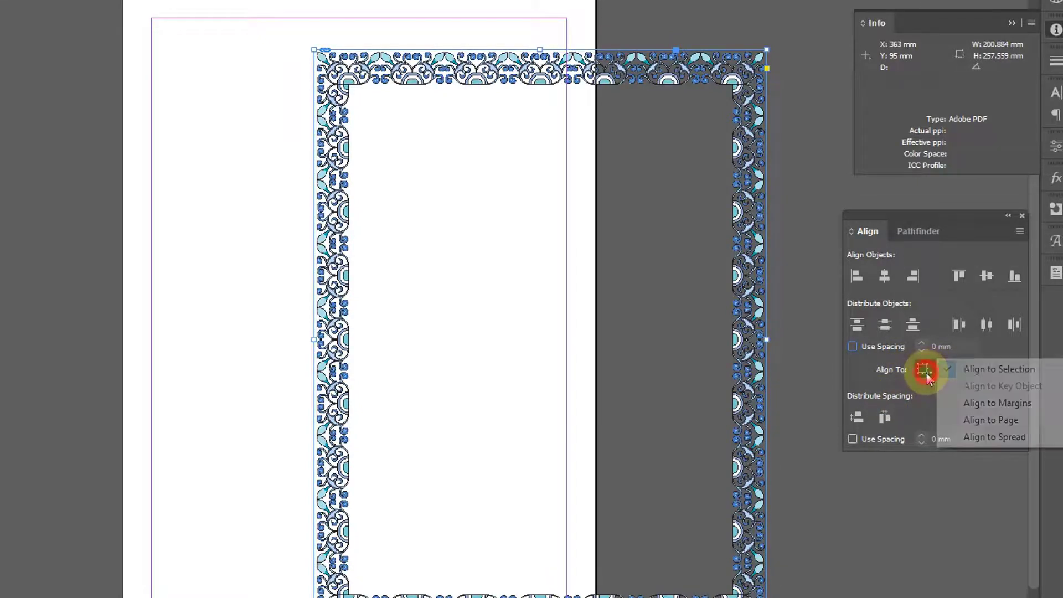
left_click(999, 421)
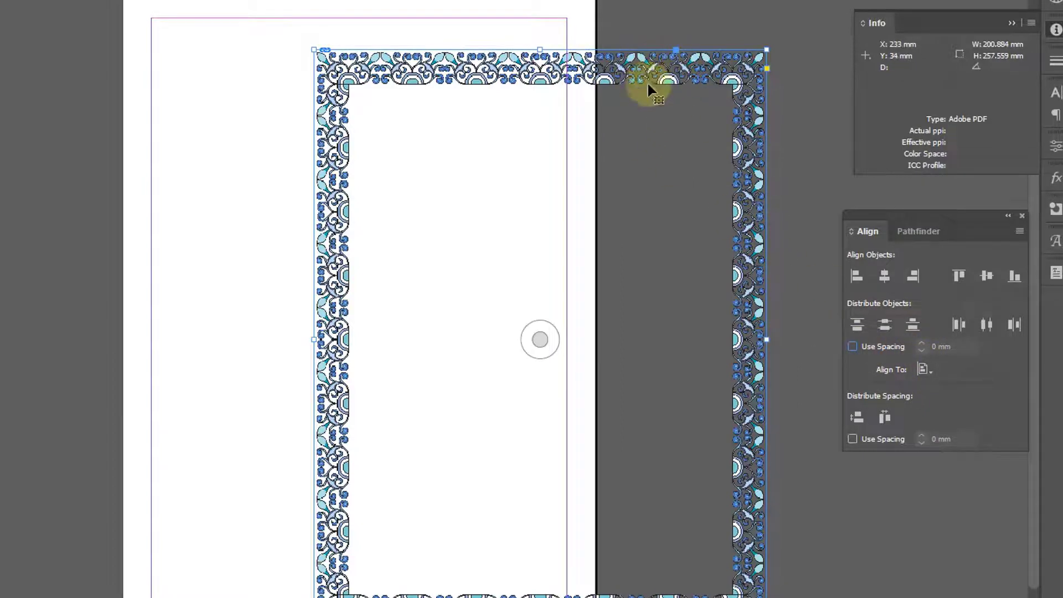
left_click(883, 278)
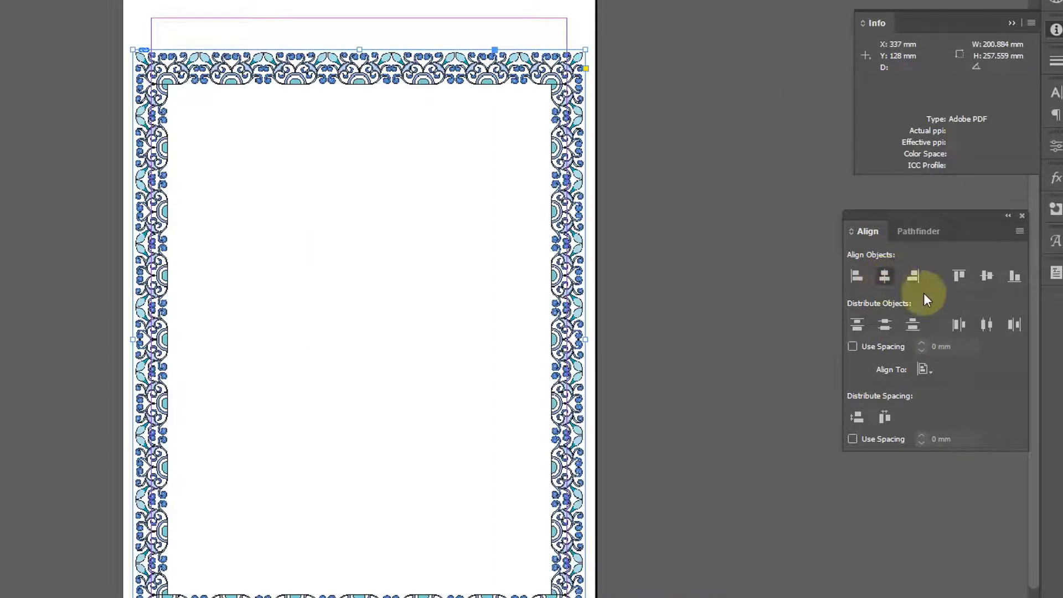
left_click(986, 277)
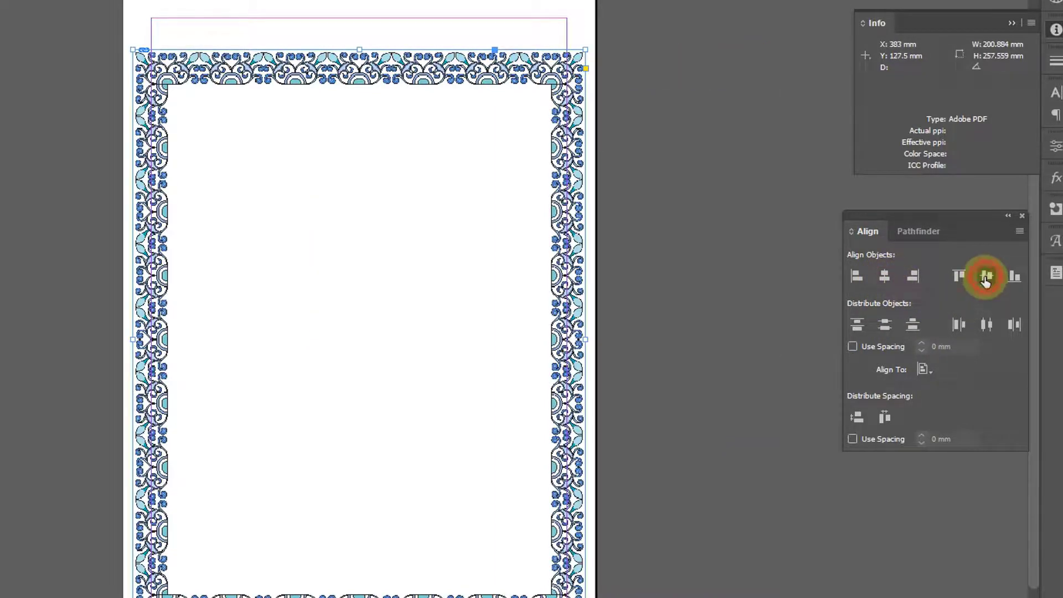
left_click(705, 324)
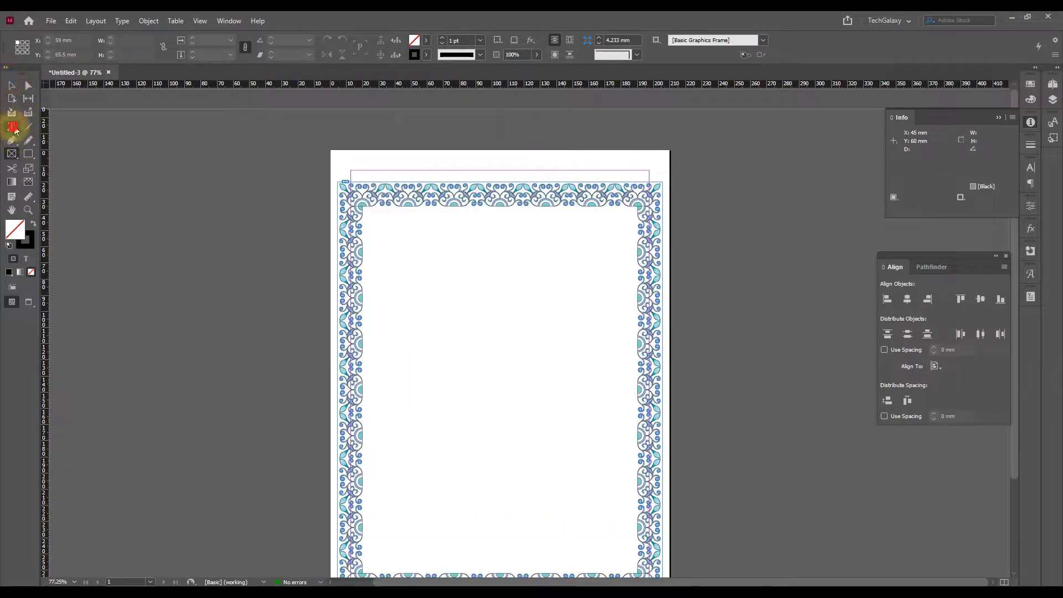
Create a text frame within the page margins and fill it with several lines of "asdf" placeholder text
left_click(13, 128)
left_click(61, 141)
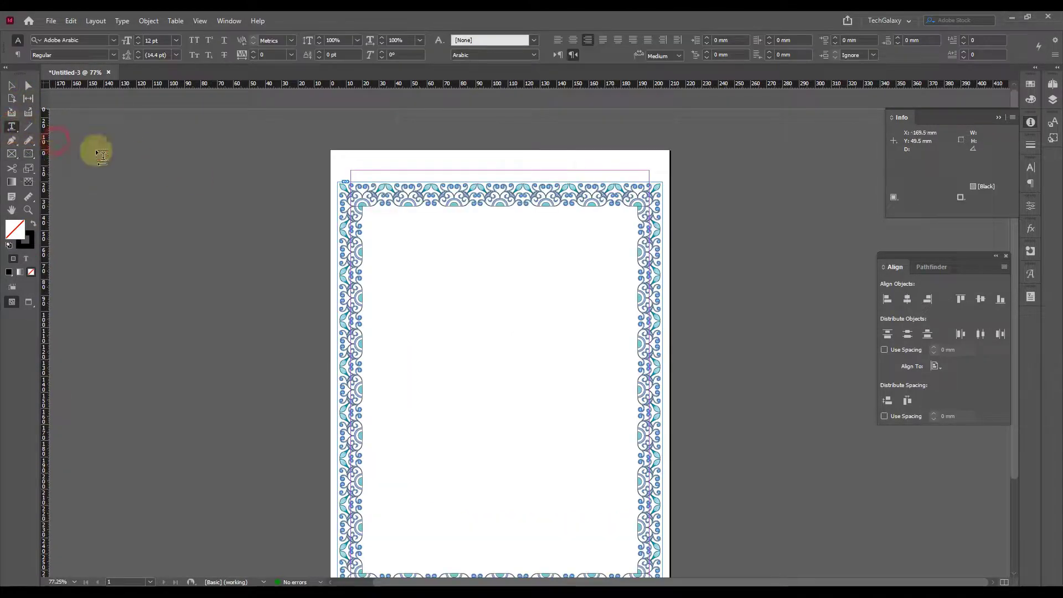
left_click(412, 174)
type("asdfasdfasdfasdf")
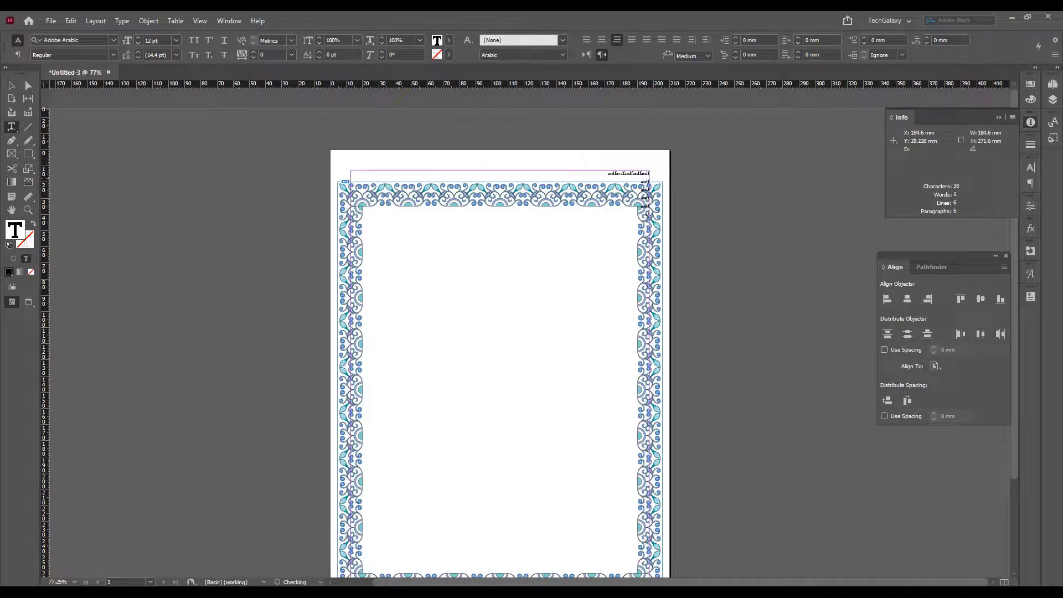
type(" asdf asdf")
key("Return")
type("asdf")
key("Return")
type("as")
key("Return")
type("sadfasdfasdfaasdfasdfasdf")
left_click(11, 85)
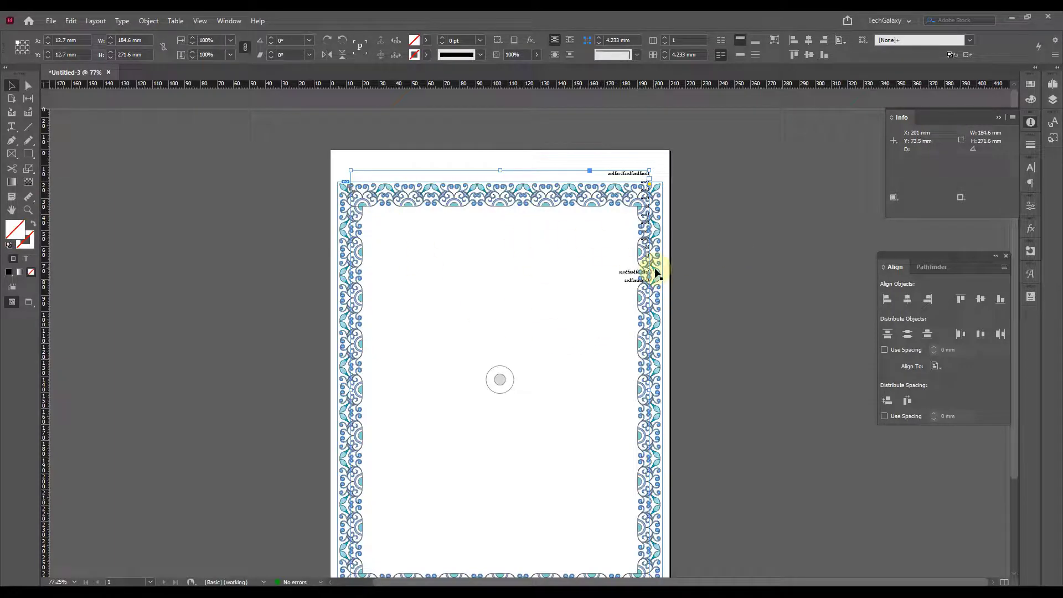
Measure the horizontal distance from the border's upper-right inner corner to the page's right edge with the Measure tool
scroll(444, 337, "up", 3)
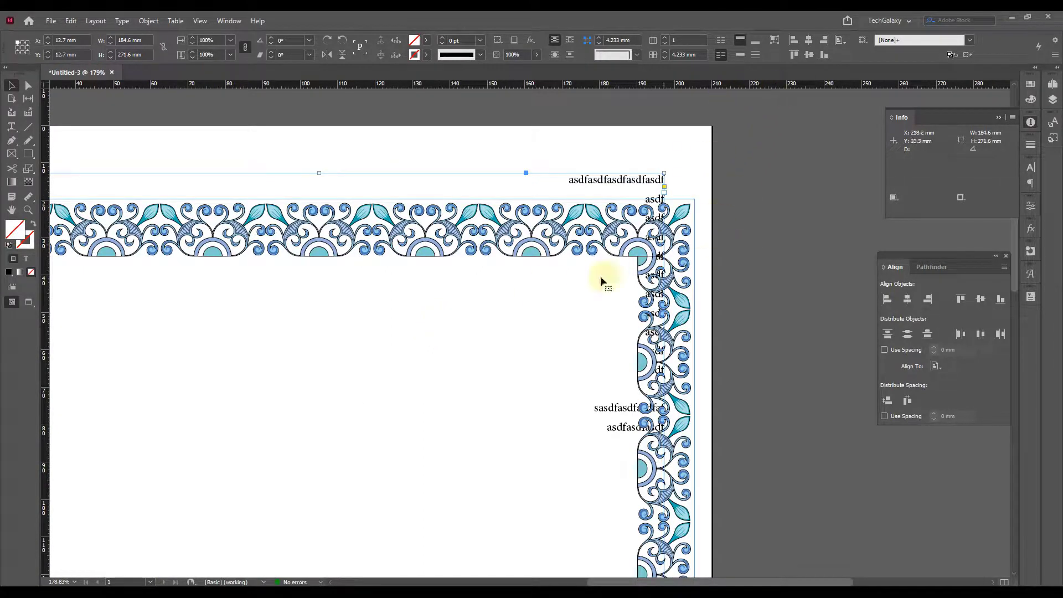
left_click(29, 196)
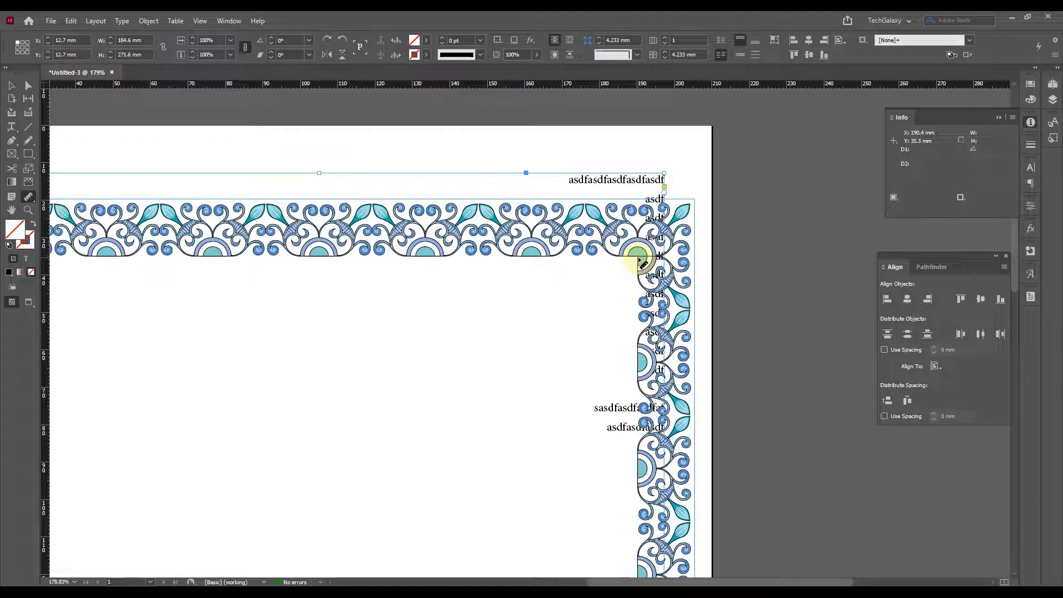
left_click_drag(640, 259, 713, 279)
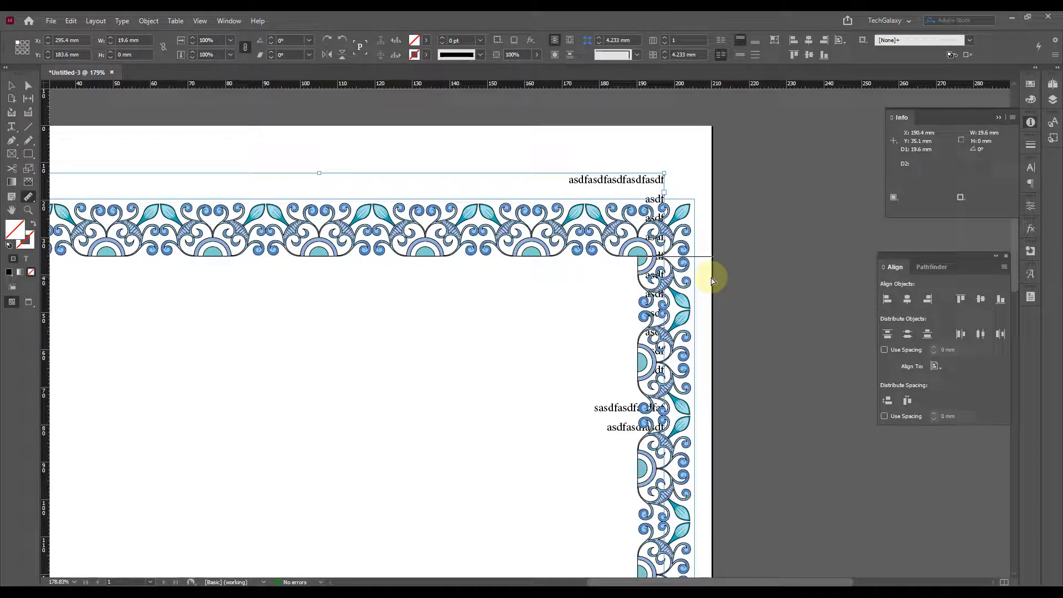
mouse_move(713, 281)
left_mouse_down()
mouse_move(735, 277)
mouse_move(709, 281)
left_mouse_up()
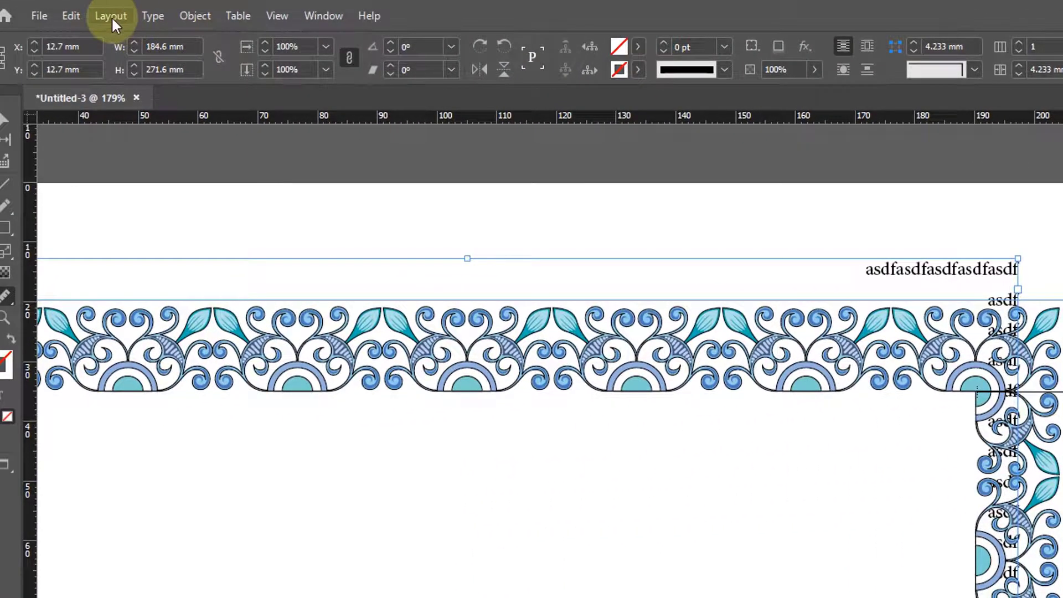
Unlink the page margin values in Margins and Columns and enter a left margin of 21.6 mm
left_click(112, 15)
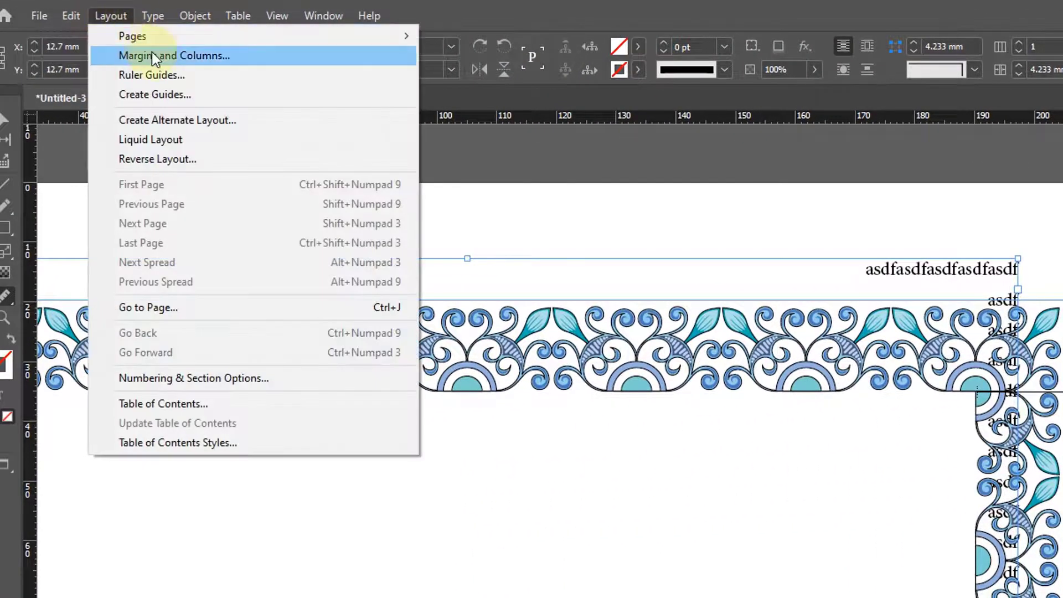
left_click(155, 55)
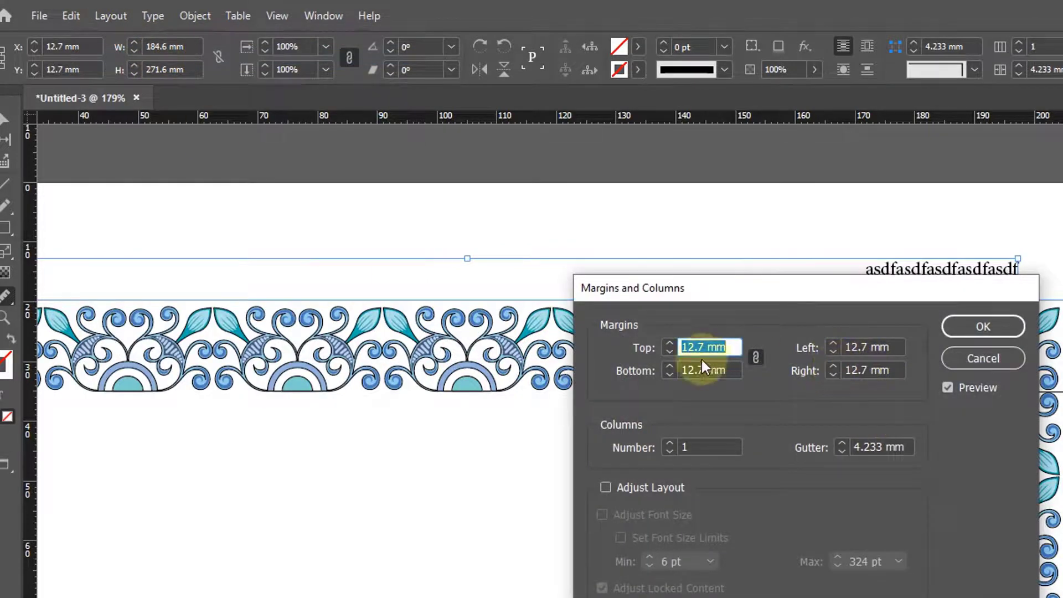
left_click(756, 356)
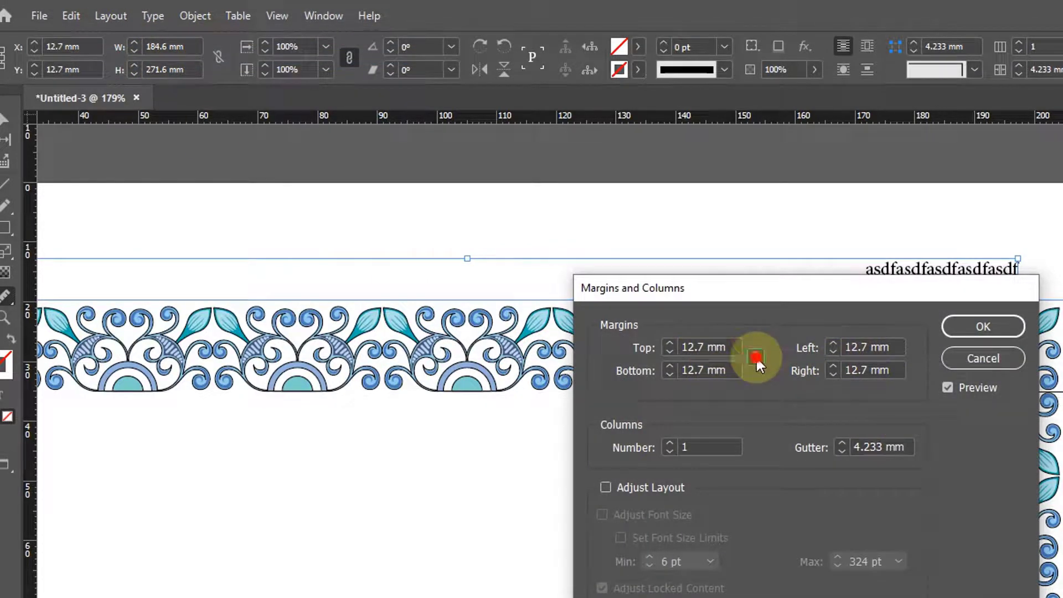
double_click(891, 348)
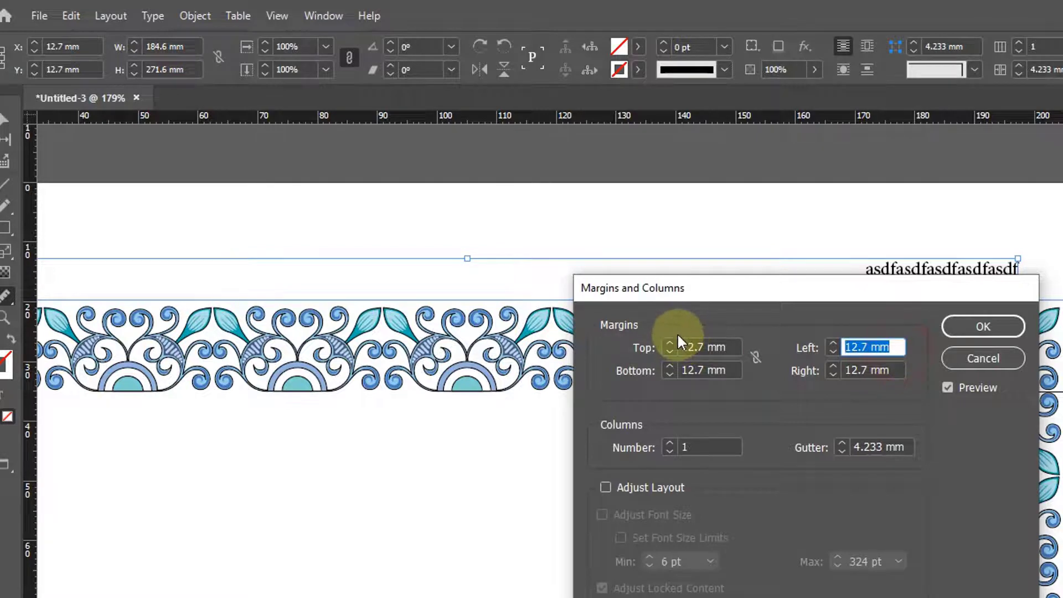
type("21.6")
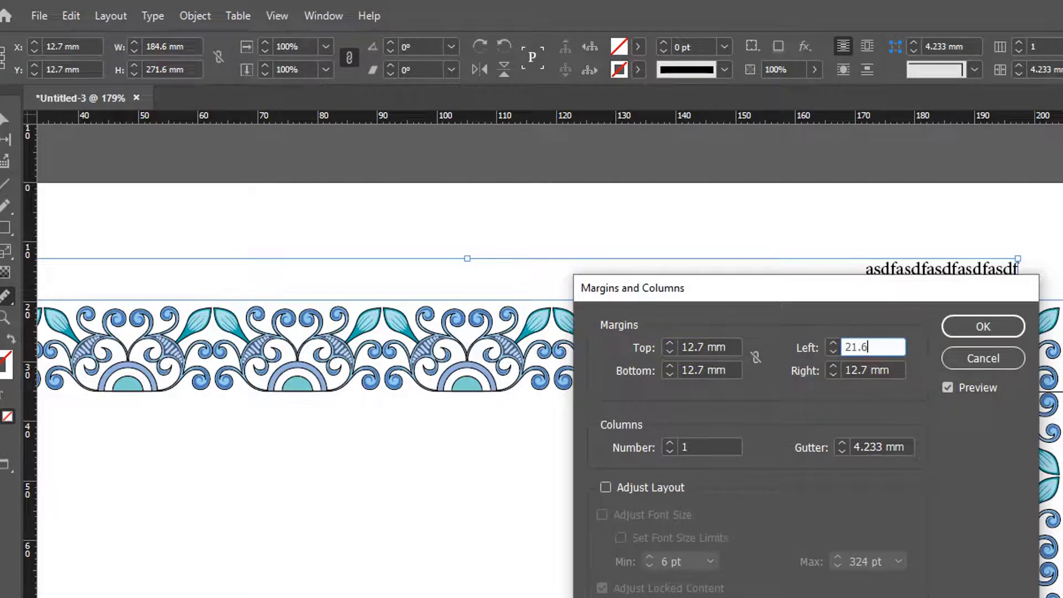
left_click(759, 379)
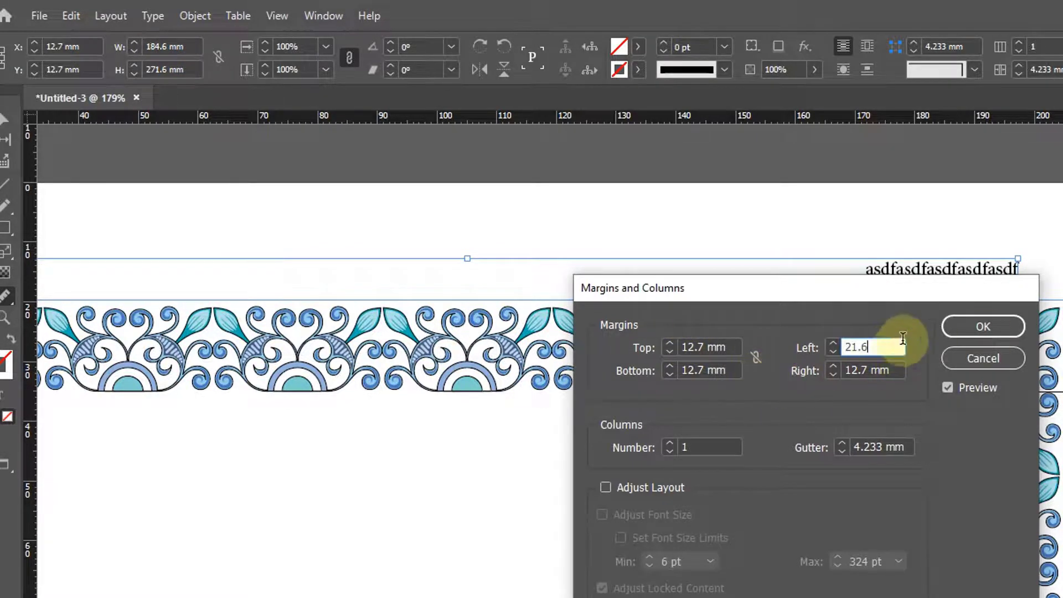
Set the left and right page margins to 19.6 mm and apply them
double_click(886, 346)
left_click(742, 331)
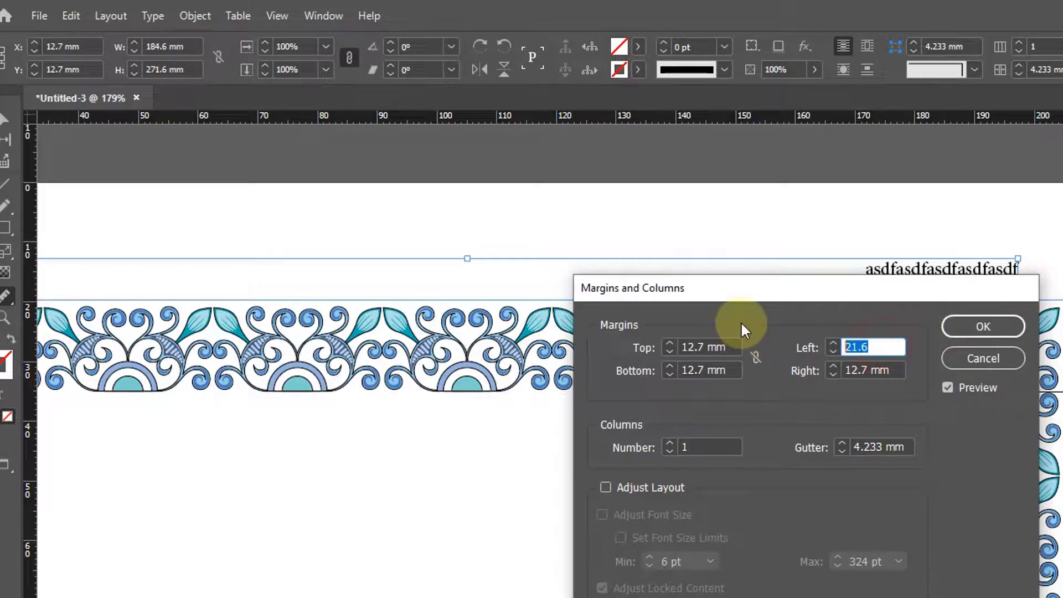
type("19.6")
left_click(742, 325)
key("Tab")
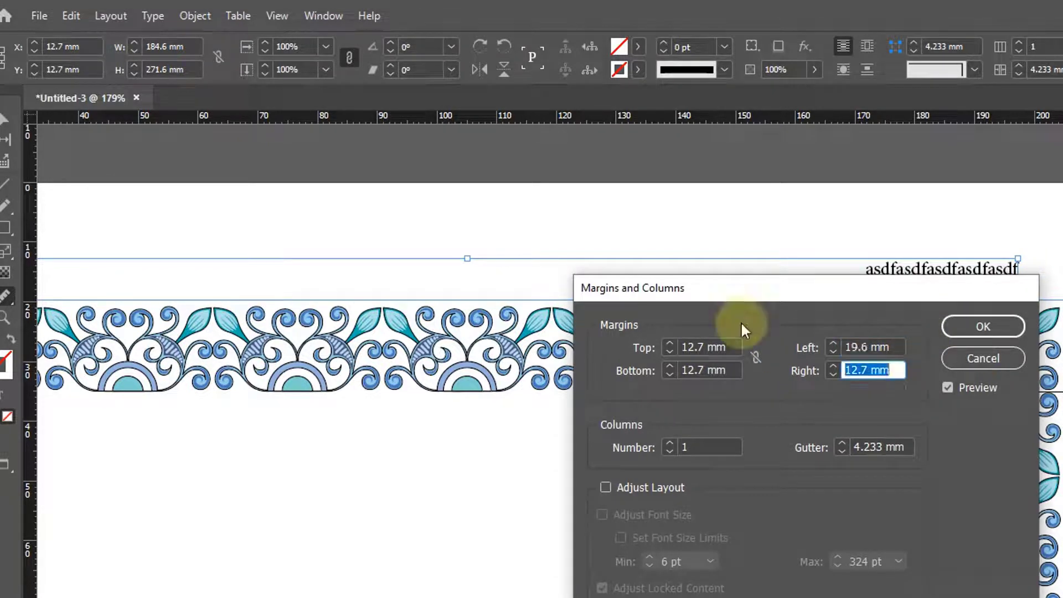
type("19.")
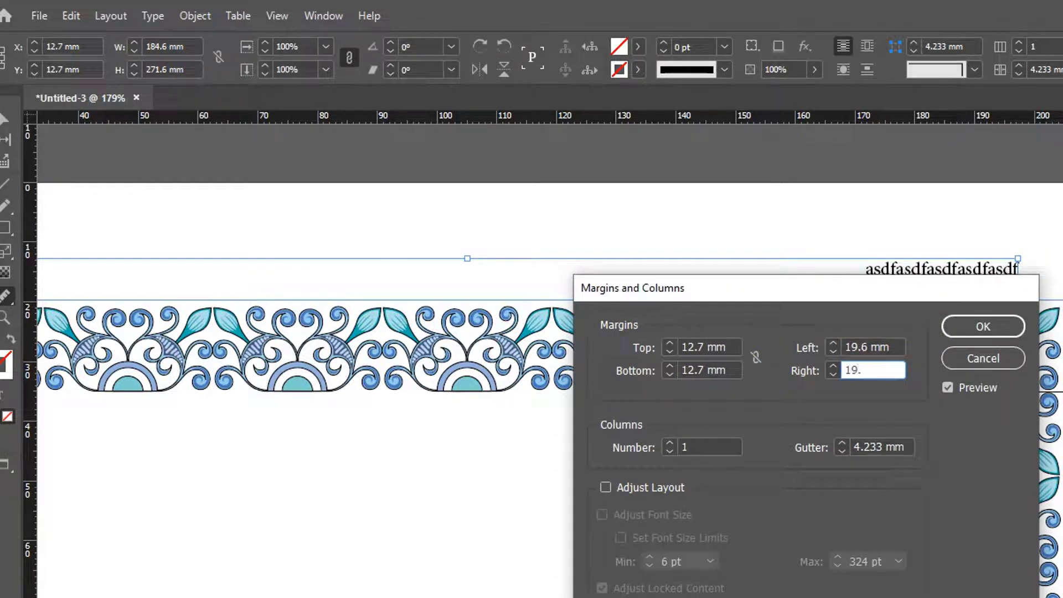
type("6")
left_click(741, 321)
key("Tab")
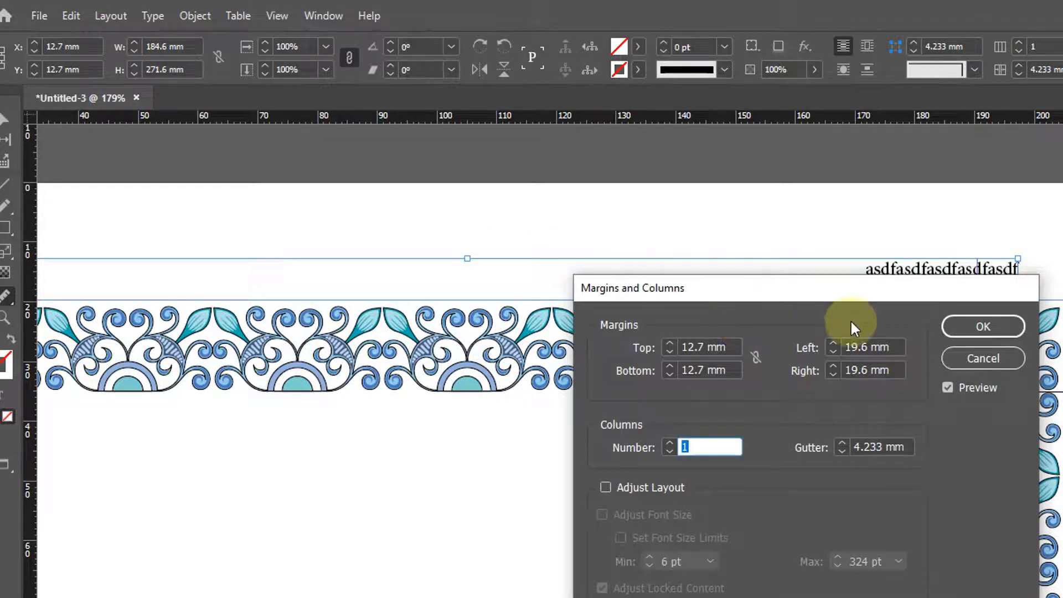
left_click(990, 327)
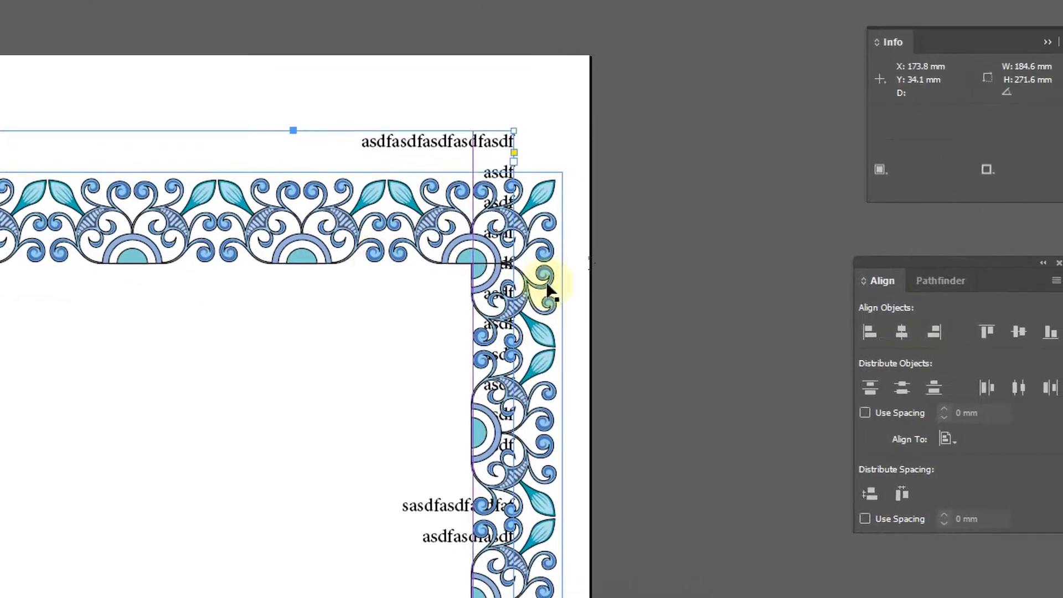
Measure again more closely from the outside of the border's inner vertical line to the page's right edge
left_click(740, 218)
mouse_move(385, 221)
left_mouse_down()
mouse_move(475, 361)
mouse_move(613, 498)
left_mouse_up()
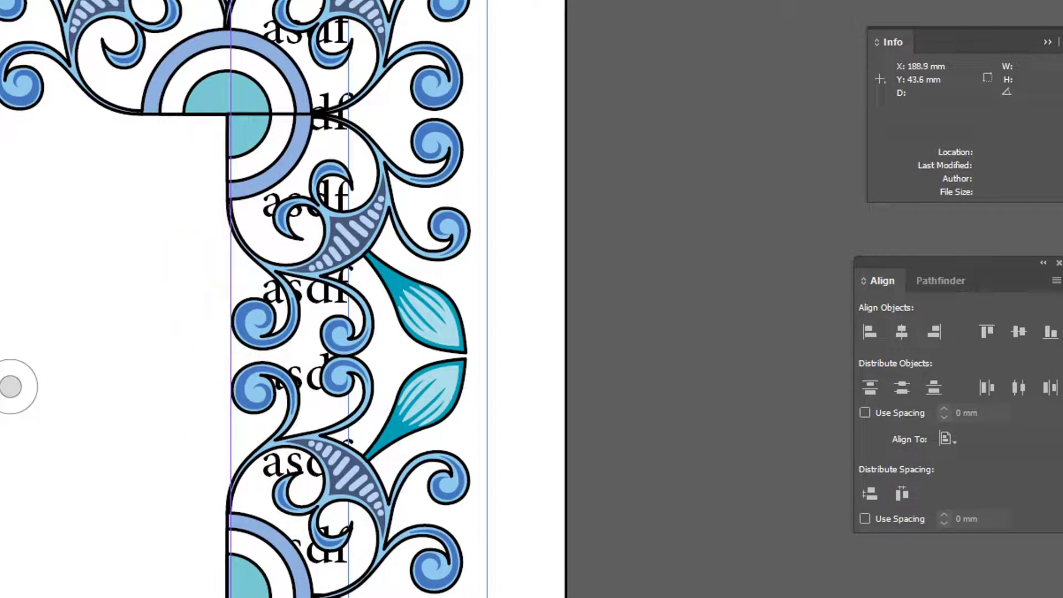
key("k")
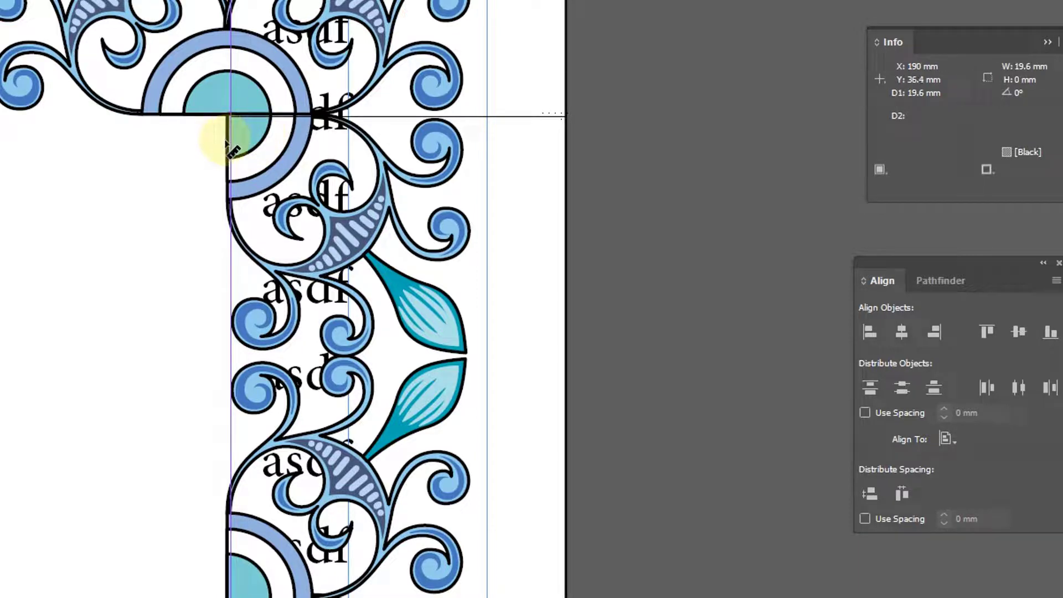
left_click_drag(227, 163, 564, 186)
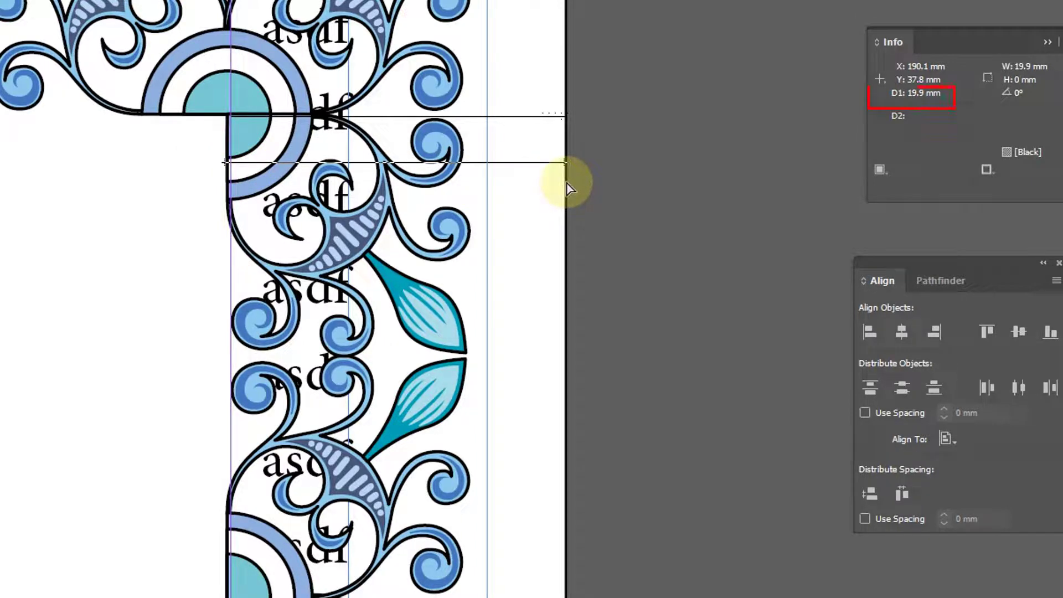
left_click_drag(566, 183, 566, 184)
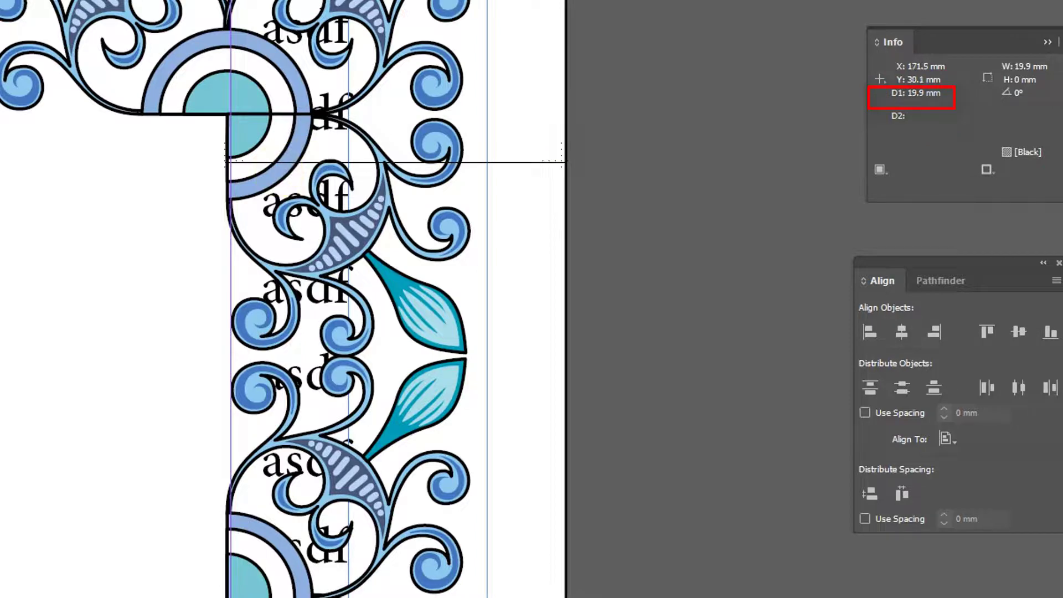
Set the left and right page margins to 19.9 mm in Margins and Columns and apply them
left_click(109, 168)
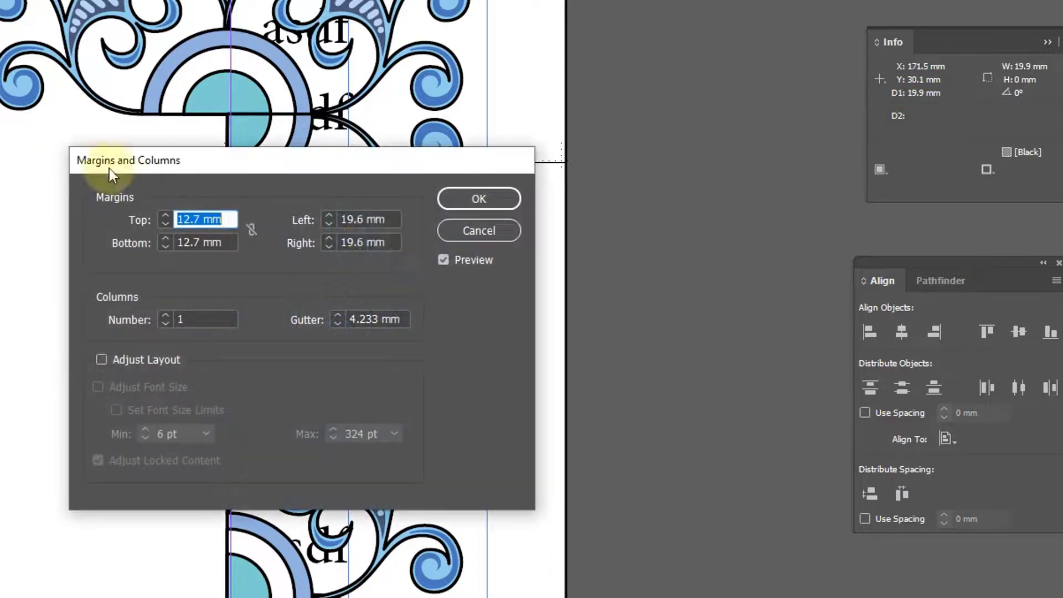
left_click(390, 221)
type("19./")
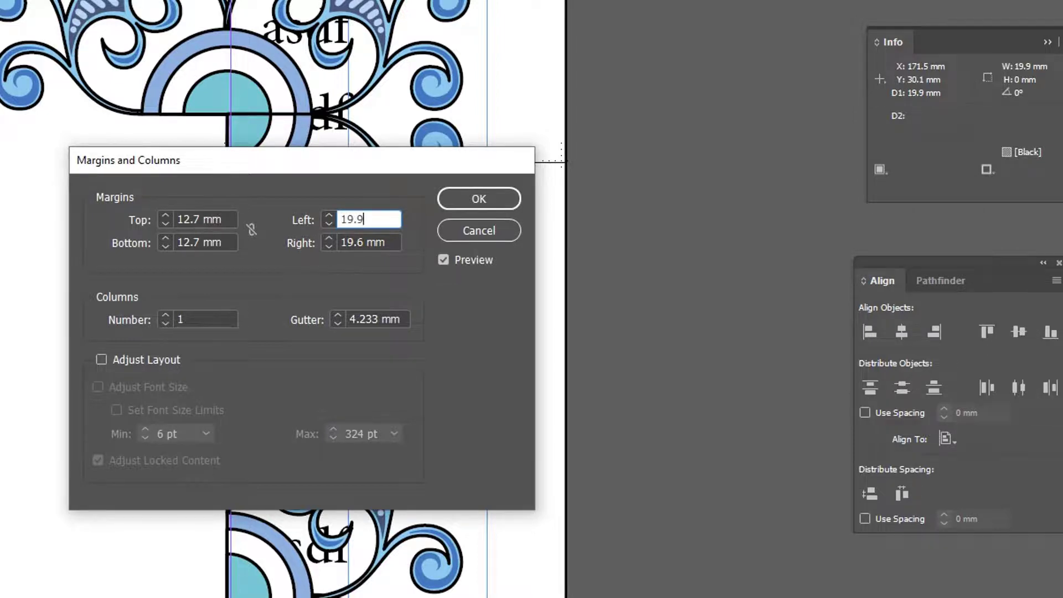
key("Return")
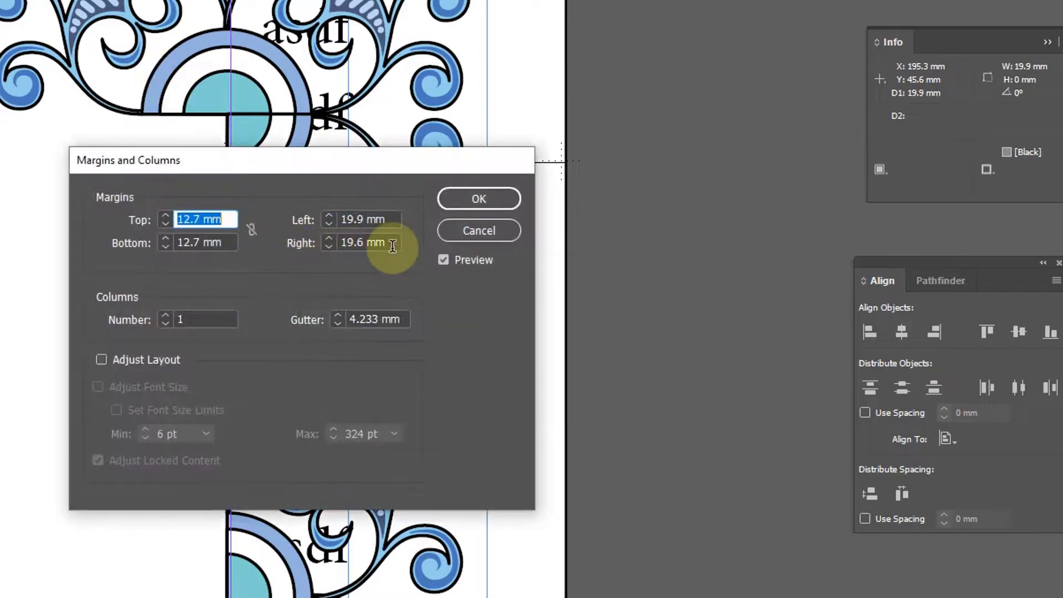
left_click_drag(393, 244, 209, 243)
type("19.")
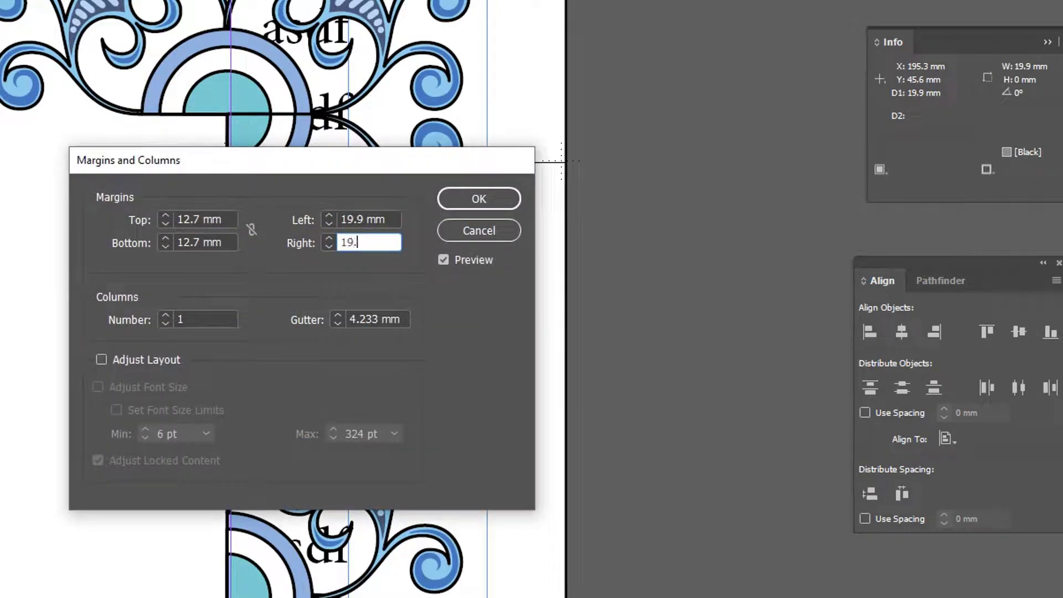
type("9")
key("Tab")
left_click(478, 199)
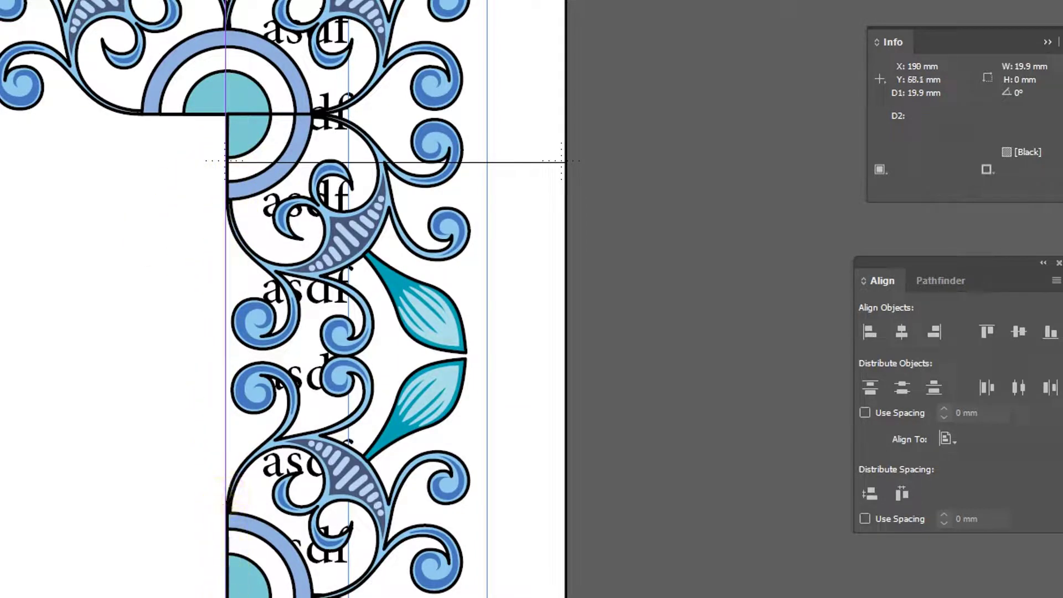
Measure the vertical distance between the page's top edge and the border's upper inner line with the Measure tool
left_click_drag(204, 333, 185, 597)
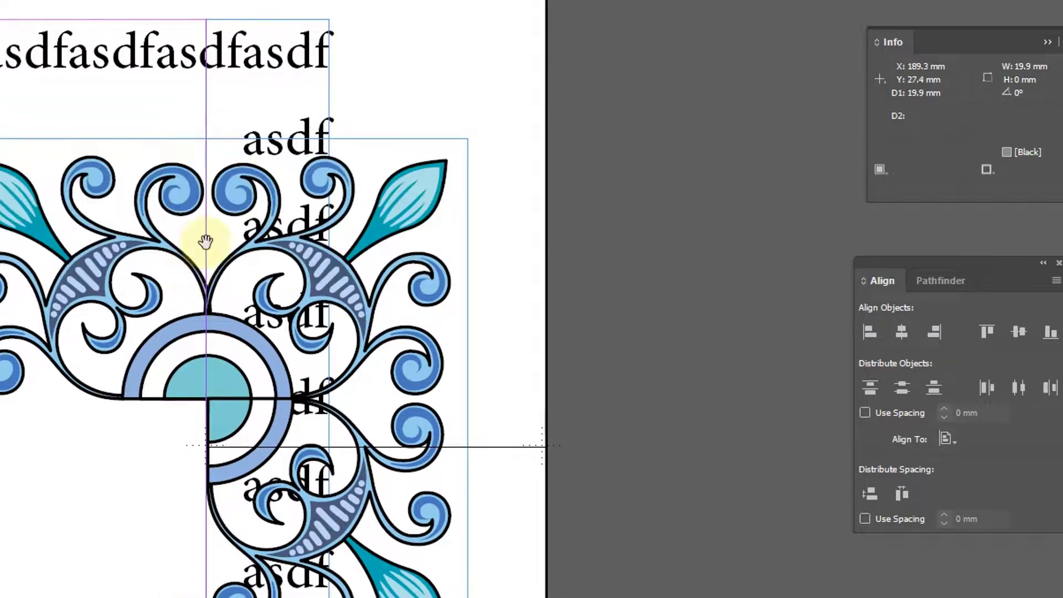
left_click_drag(207, 234, 216, 359)
left_click(226, 466, "ctrl+alt")
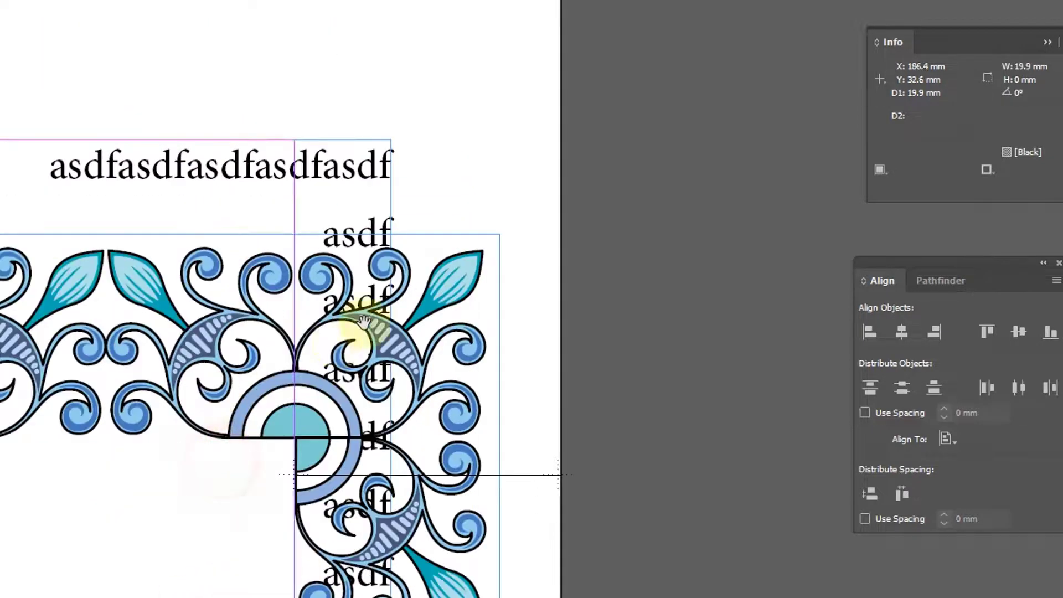
left_click_drag(364, 321, 263, 400)
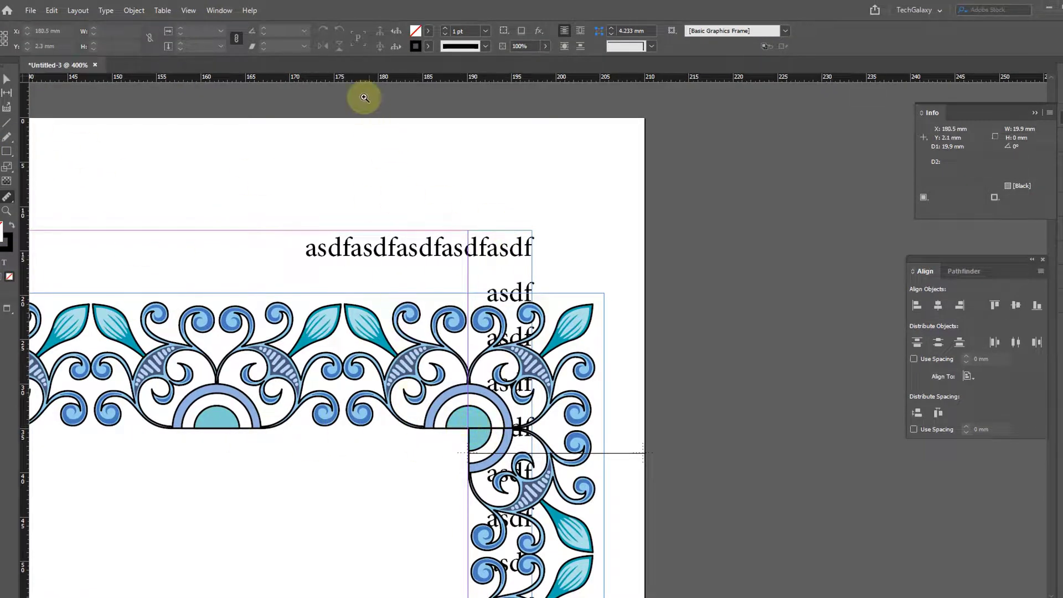
left_click_drag(424, 109, 482, 454)
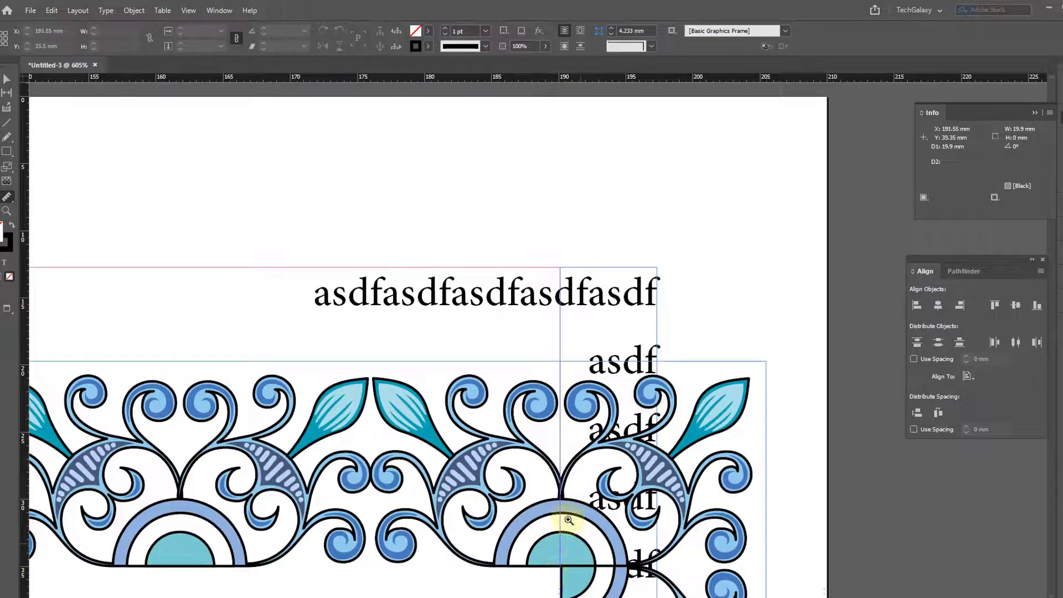
left_click(569, 569)
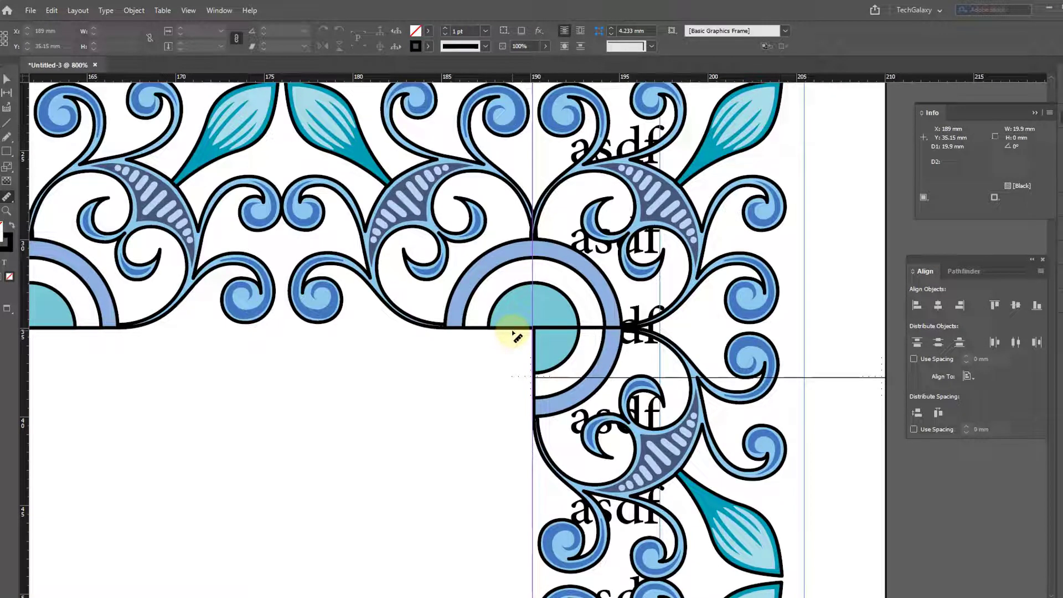
mouse_move(513, 332)
left_mouse_down()
mouse_move(519, 294)
mouse_move(540, 342)
mouse_move(530, 536)
left_mouse_up()
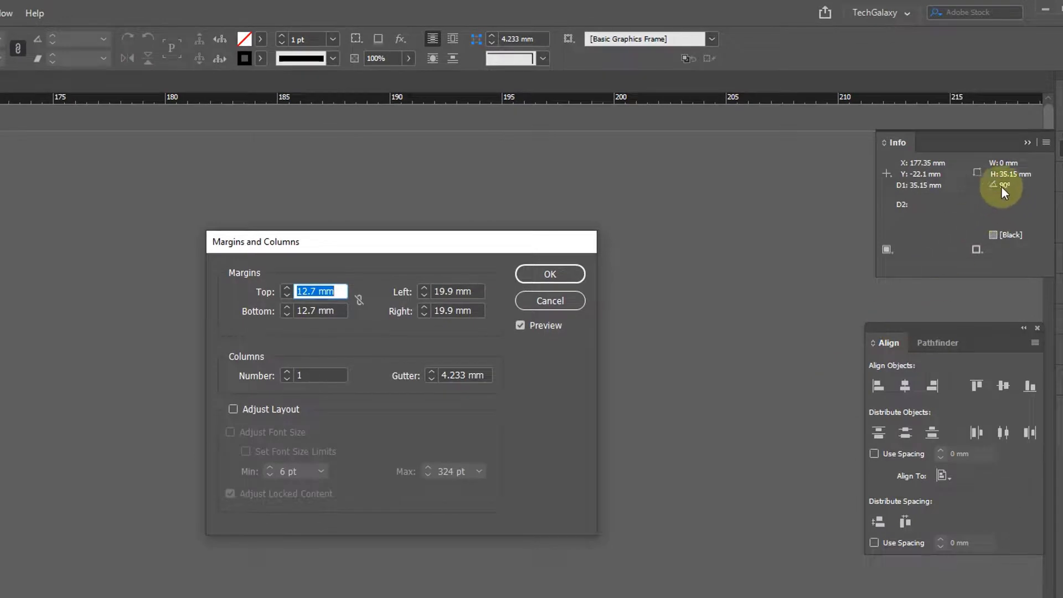
Set the top and bottom page margins to 35.15 mm and apply them
type("35.15")
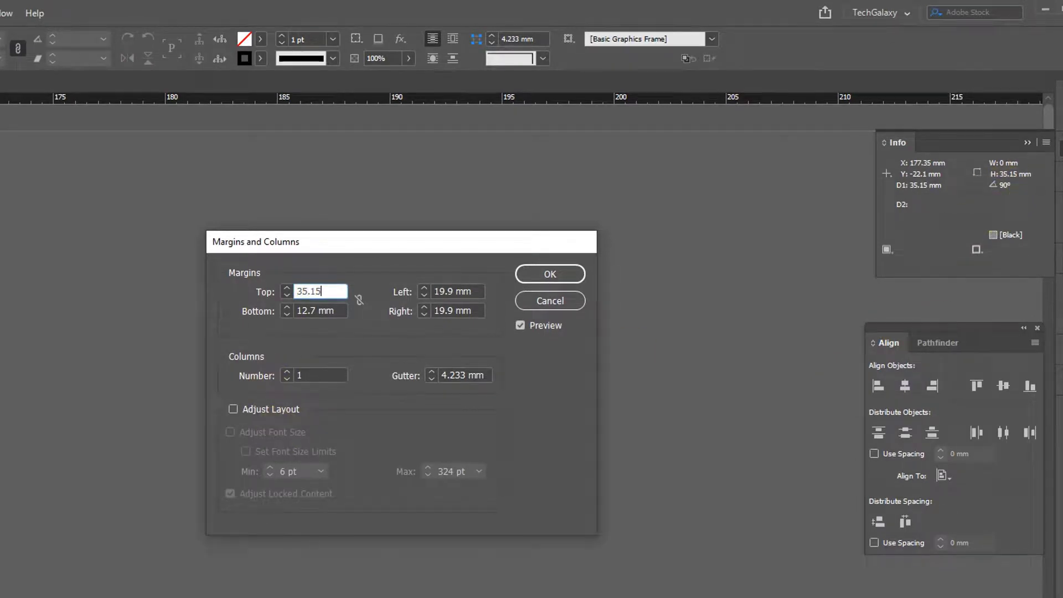
key("Tab")
type("35")
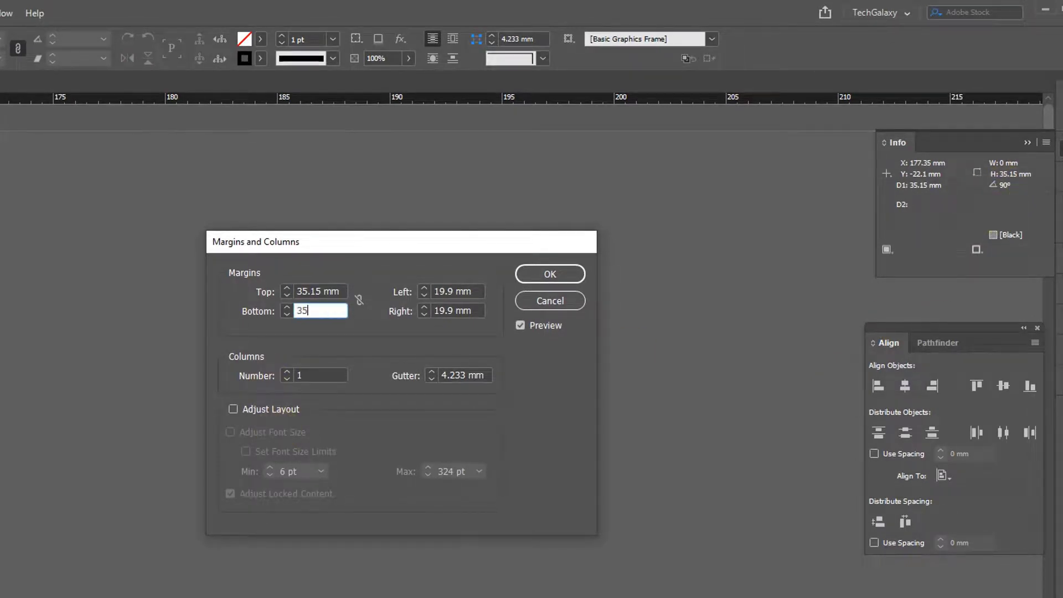
type(".15")
key("Return")
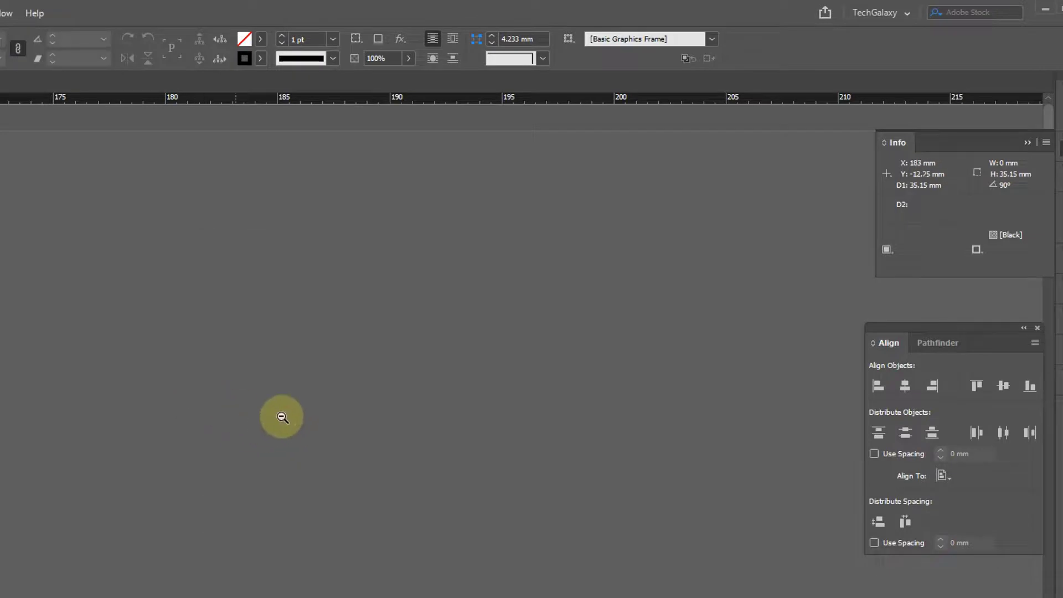
Select the text frame and resize its top edge down to the top margin along the border's inner line
left_click_drag(290, 418, 323, 457)
left_click_drag(315, 560, 434, 304)
left_click(662, 422)
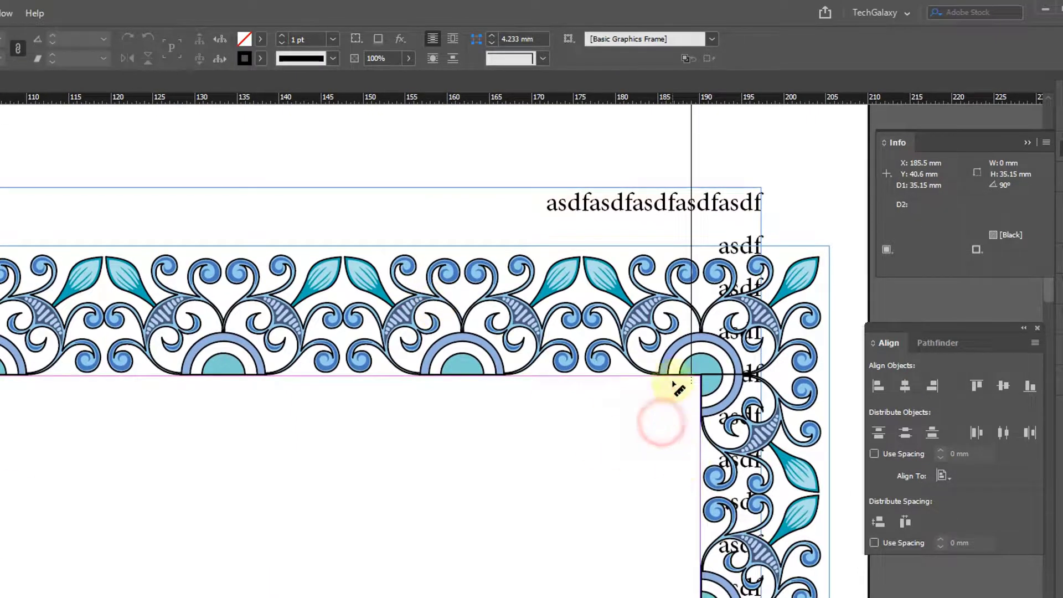
left_click(547, 421, "ctrl+alt")
left_click_drag(142, 503, 429, 302)
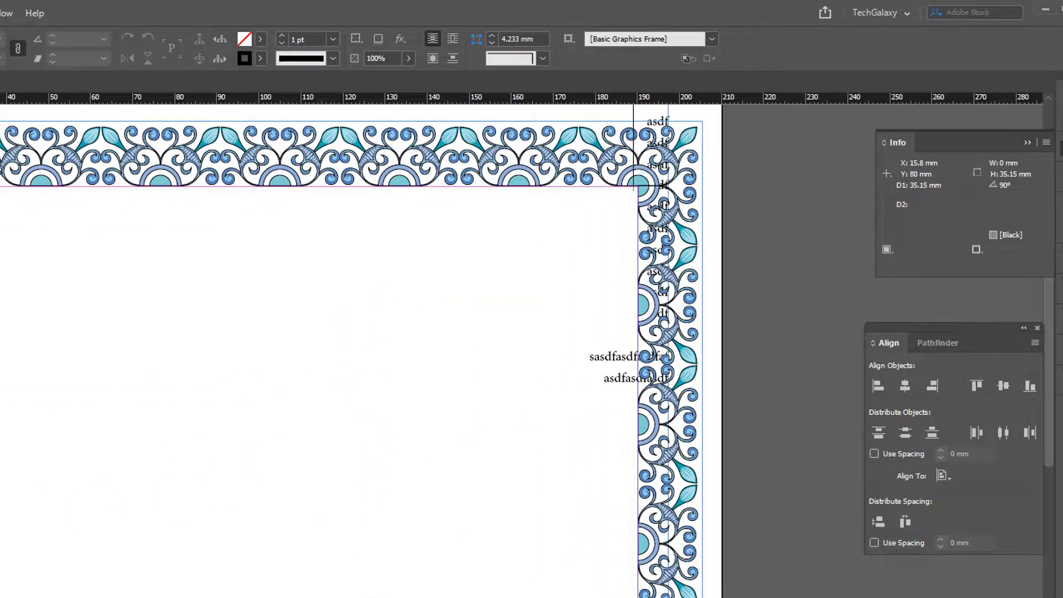
key("v")
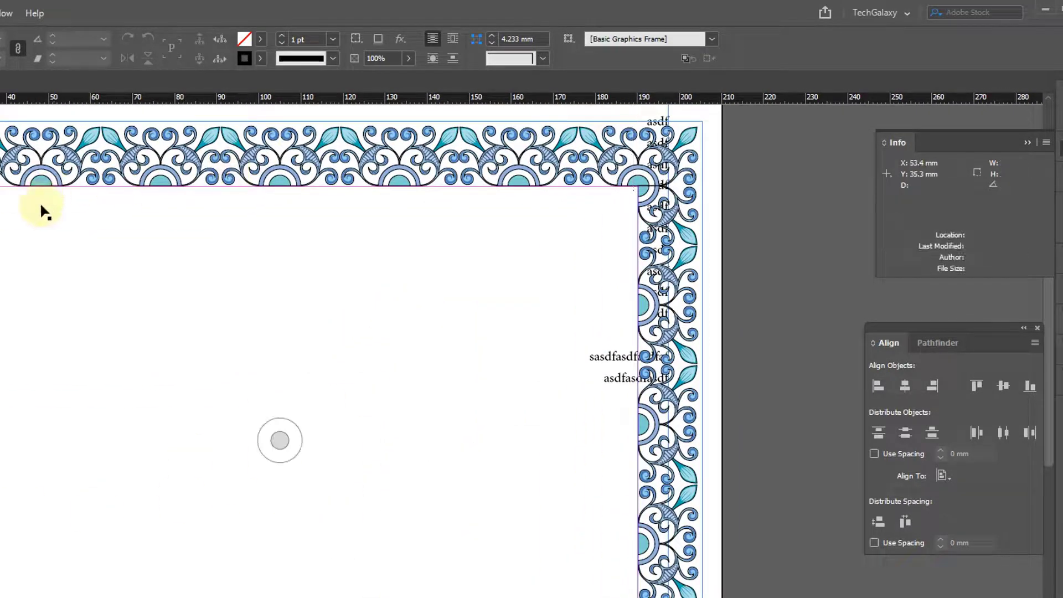
scroll(362, 261, "up", 1)
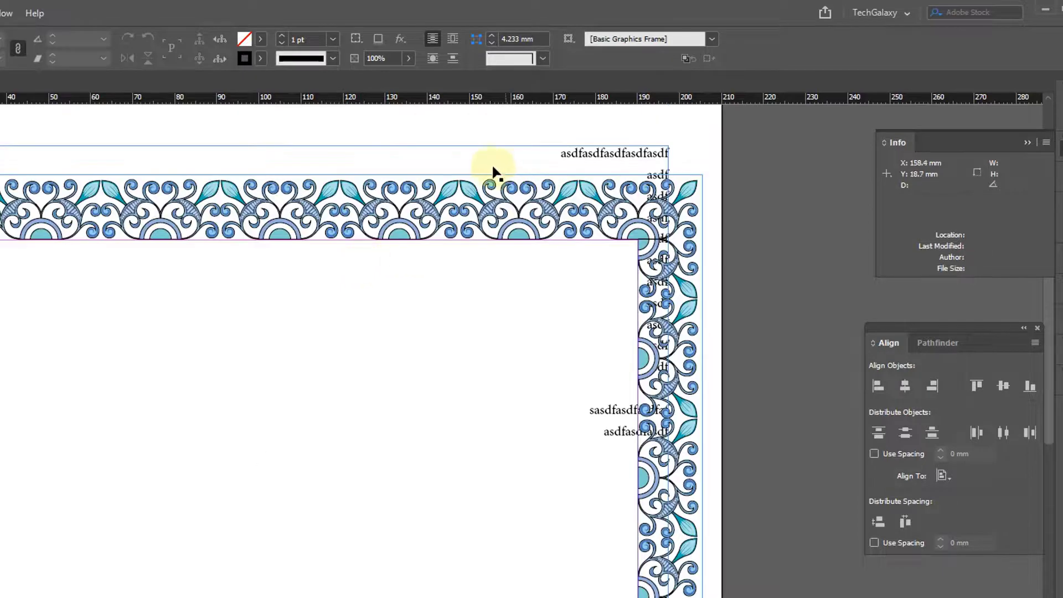
left_click(491, 169)
left_click_drag(279, 147, 280, 239)
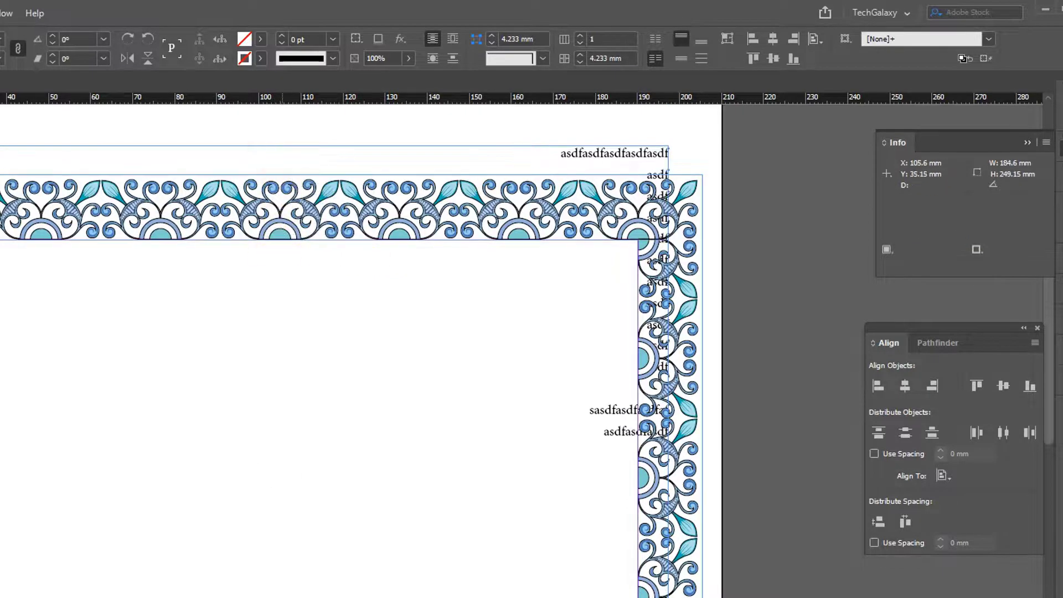
left_click(0, 13)
left_click(33, 47)
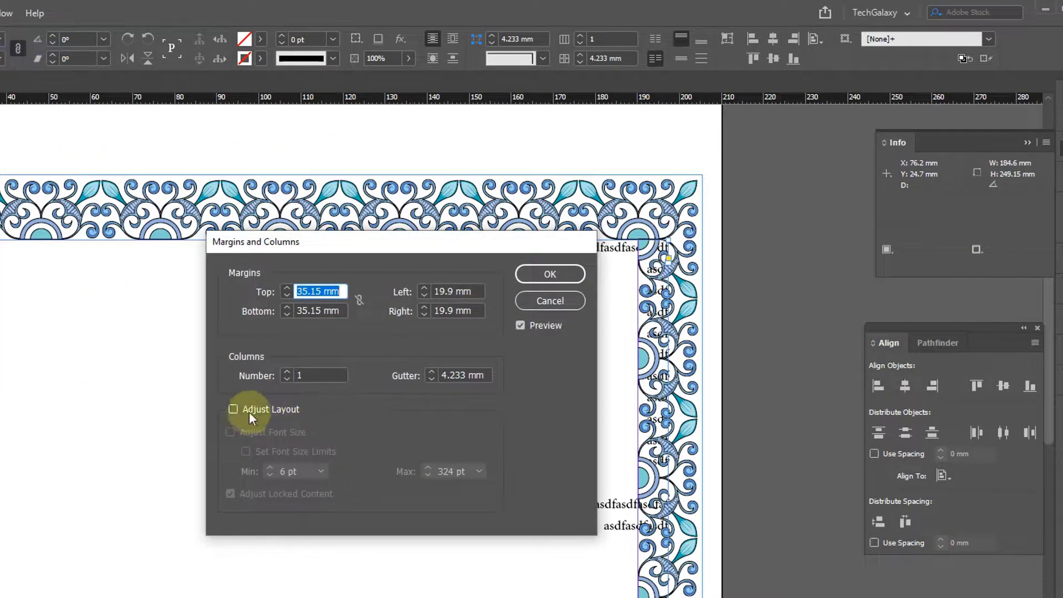
left_click(540, 300)
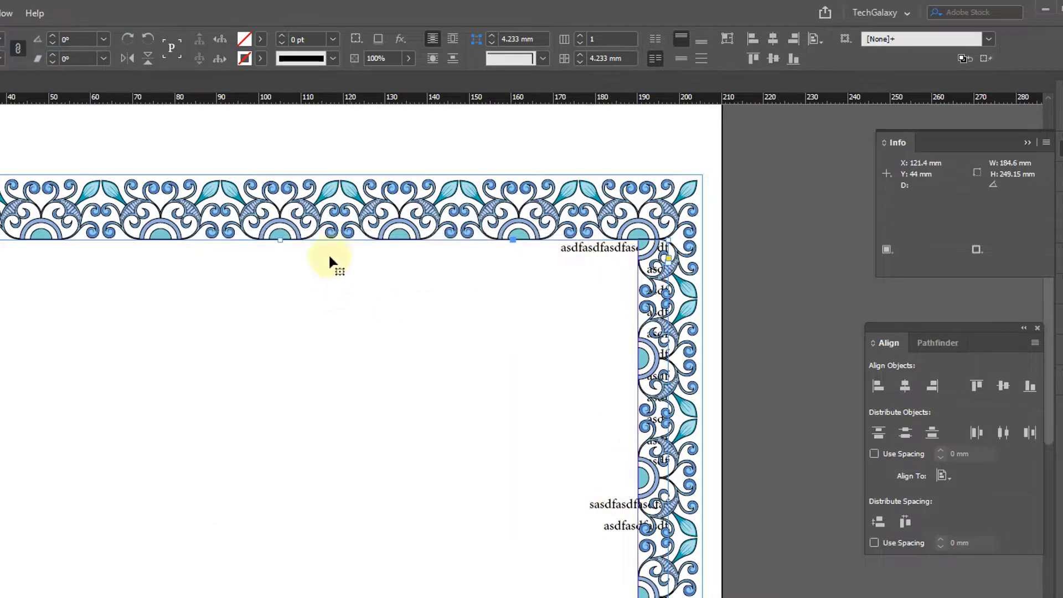
left_click_drag(277, 239, 272, 304)
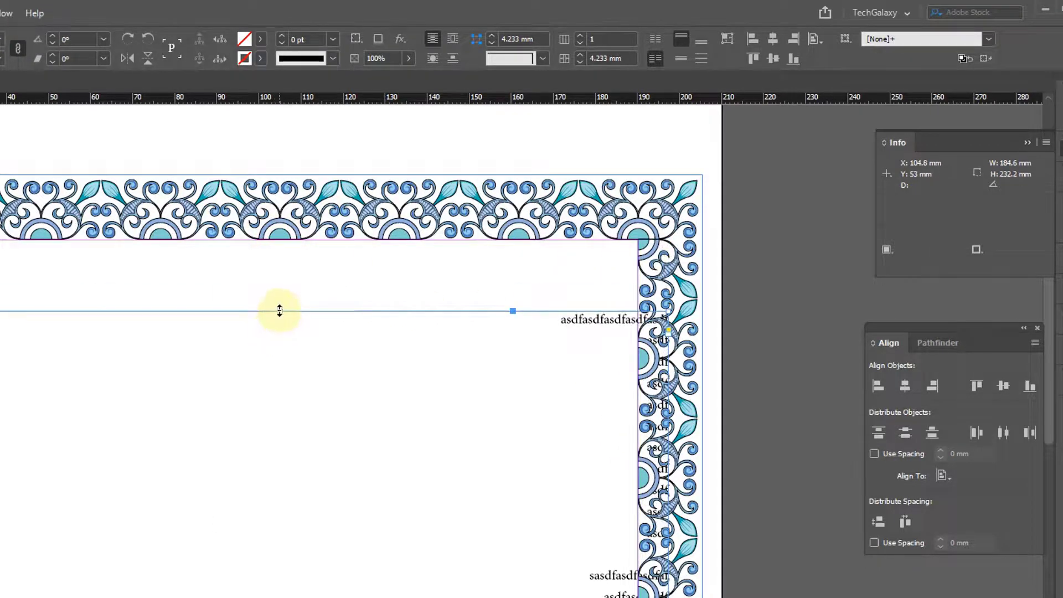
left_click_drag(279, 310, 279, 239)
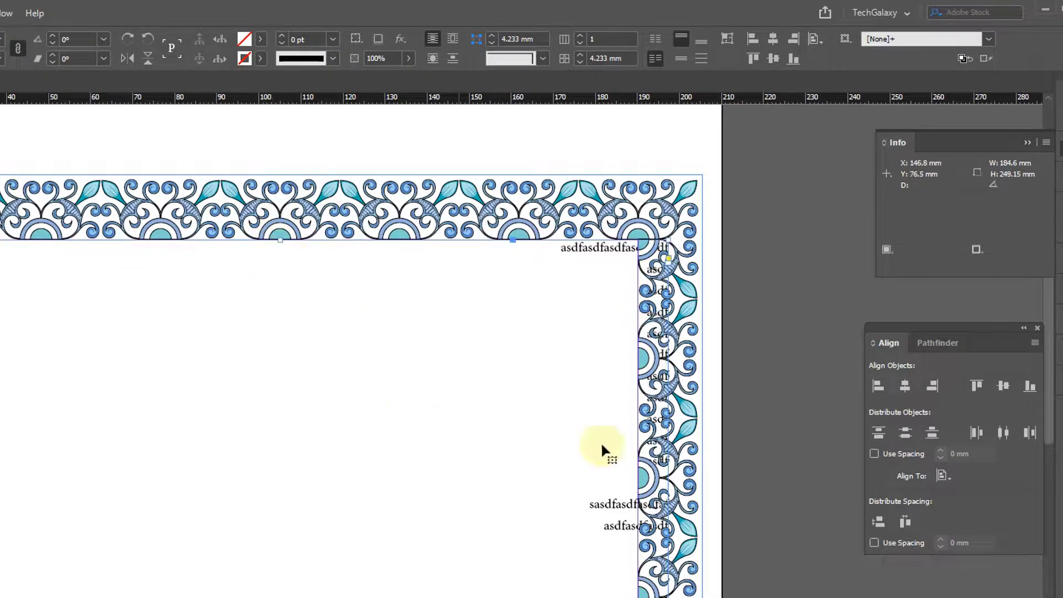
left_click_drag(550, 554, 394, 408)
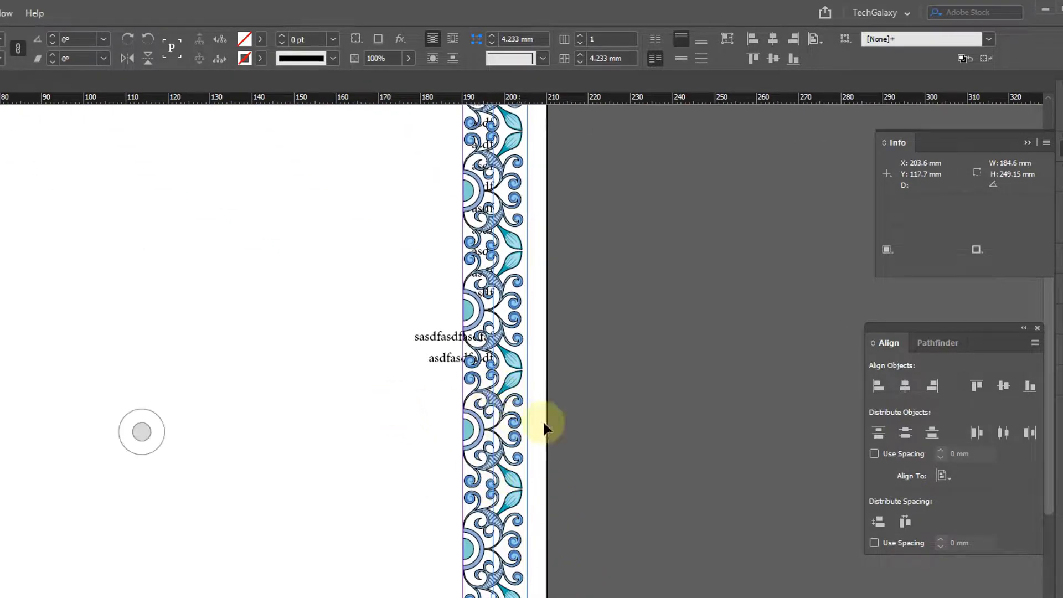
left_click(67, 202)
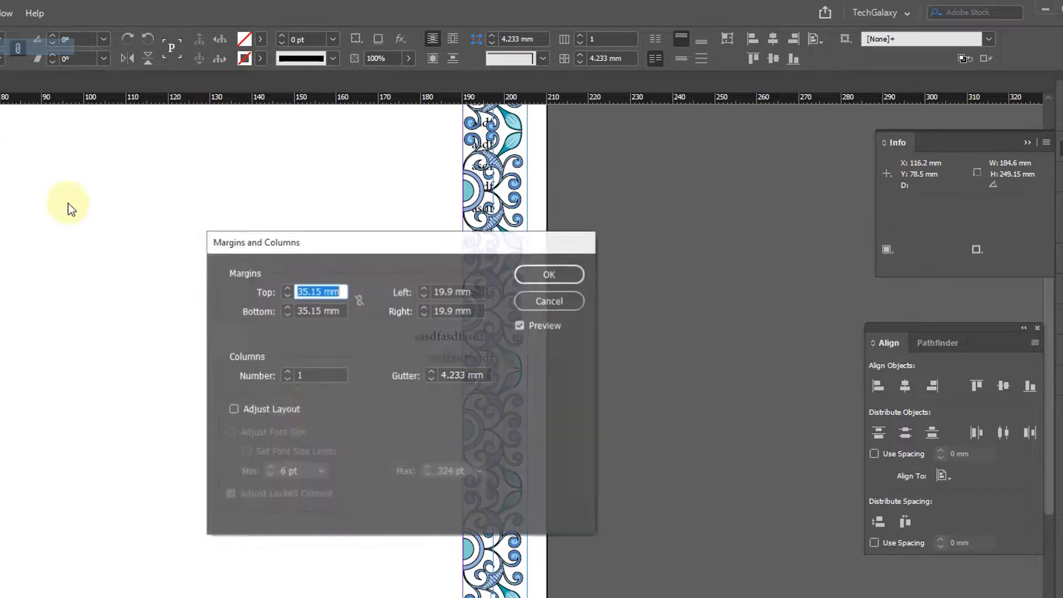
left_click(548, 302)
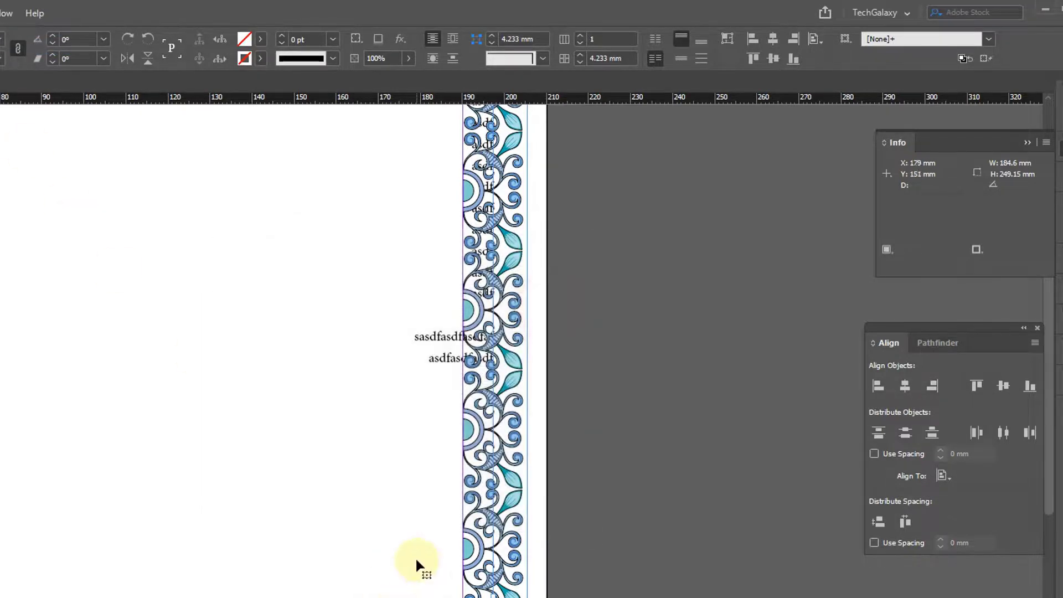
Resize the text frame's right, left and bottom edges to meet the page margins inside the border, and deselect it
left_click(394, 451, "ctrl+alt")
left_click(384, 419, "ctrl+alt")
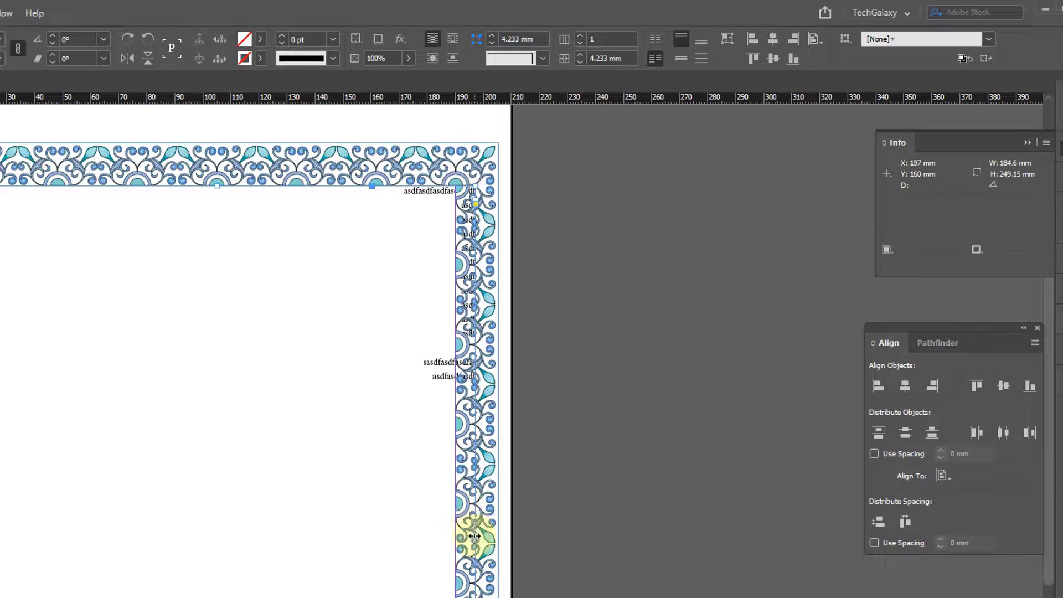
left_click_drag(475, 536, 455, 535)
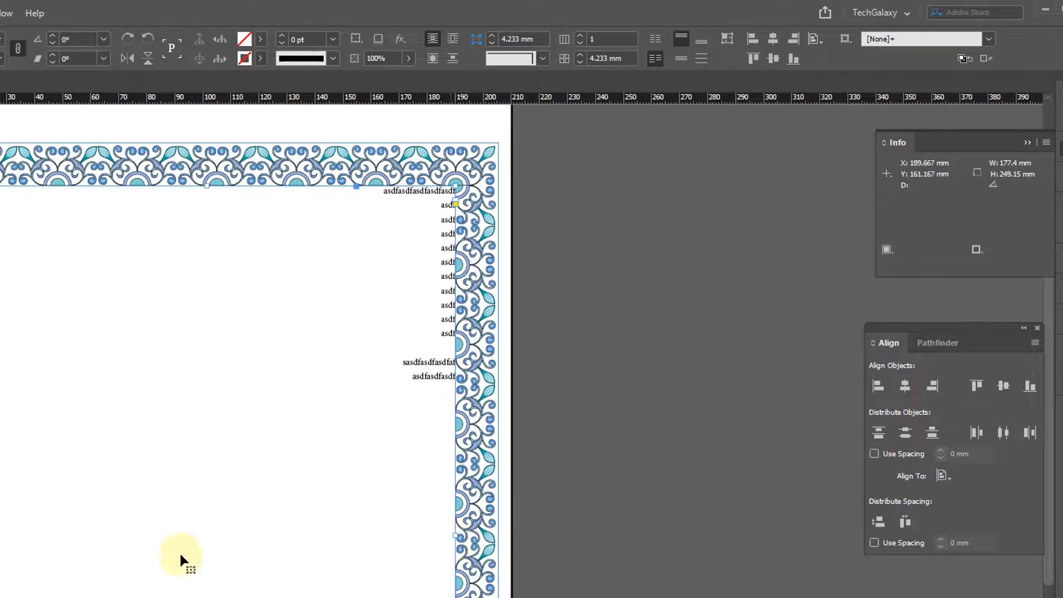
left_click_drag(0, 535, 1, 535)
scroll(445, 468, "down", 5)
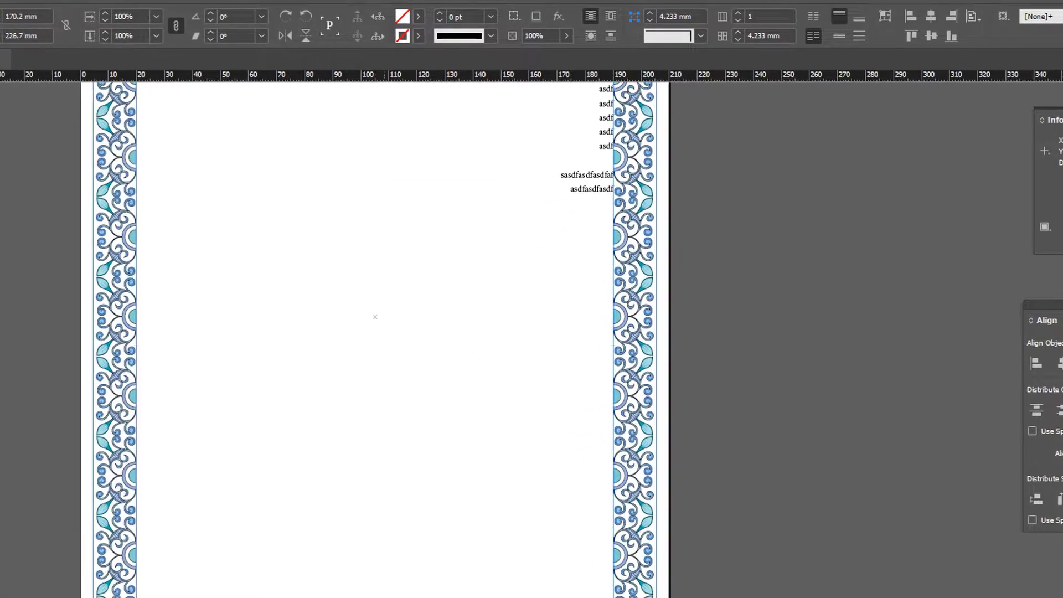
left_click(836, 453, "ctrl")
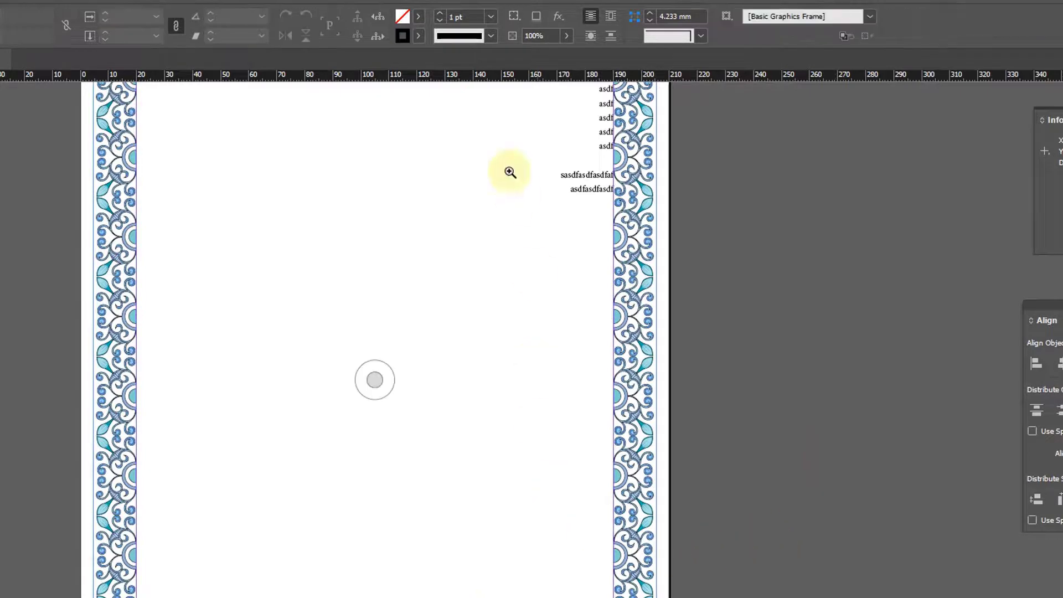
Set the left and right page margins to 22 mm and apply them
left_click(710, 263, "ctrl")
scroll(415, 96, "up", 5)
left_click_drag(414, 96, 431, 205)
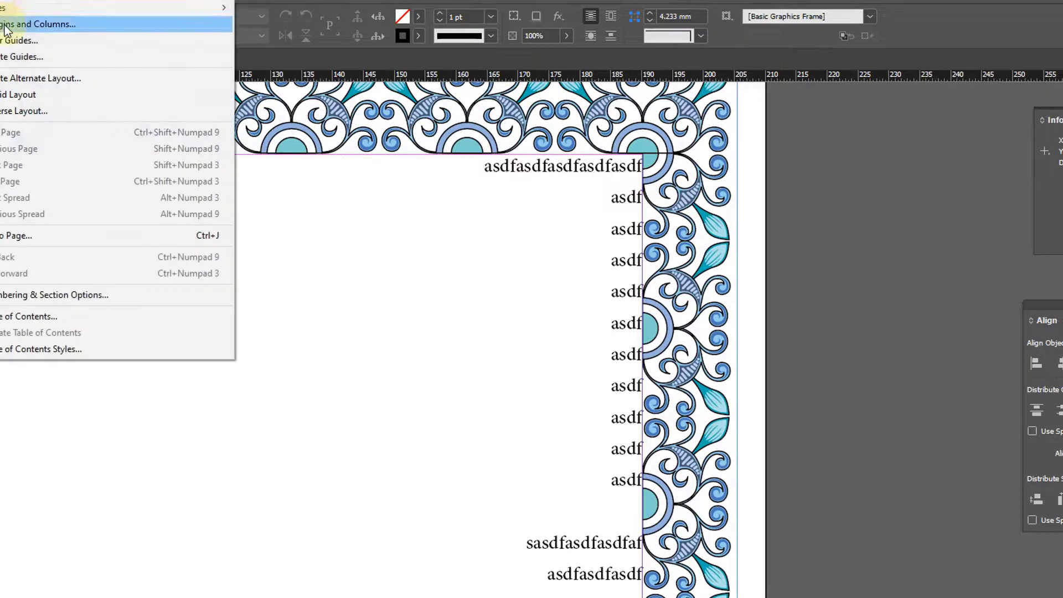
left_click(50, 19)
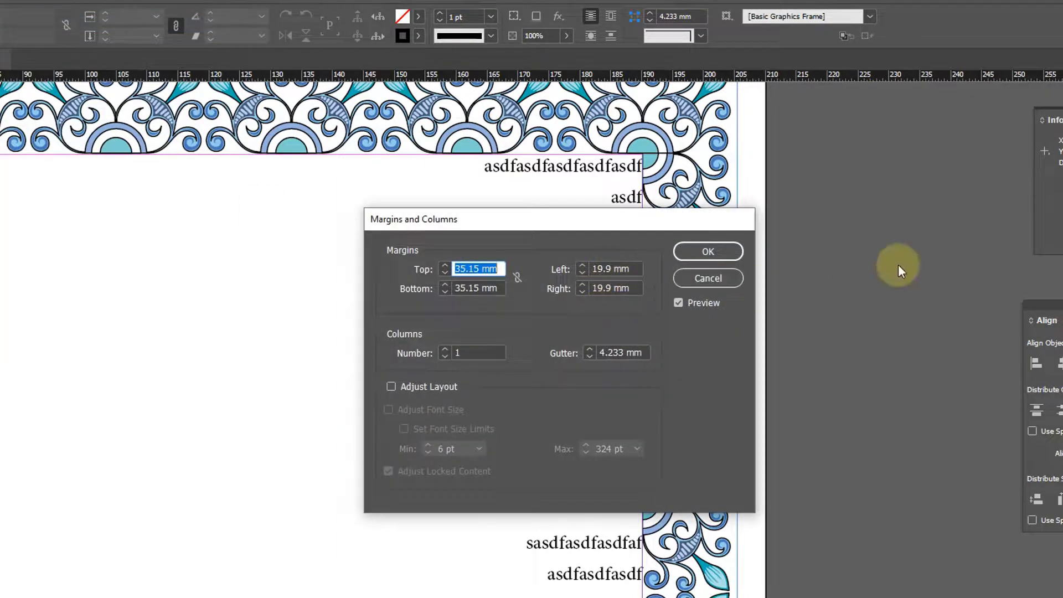
left_click(603, 268)
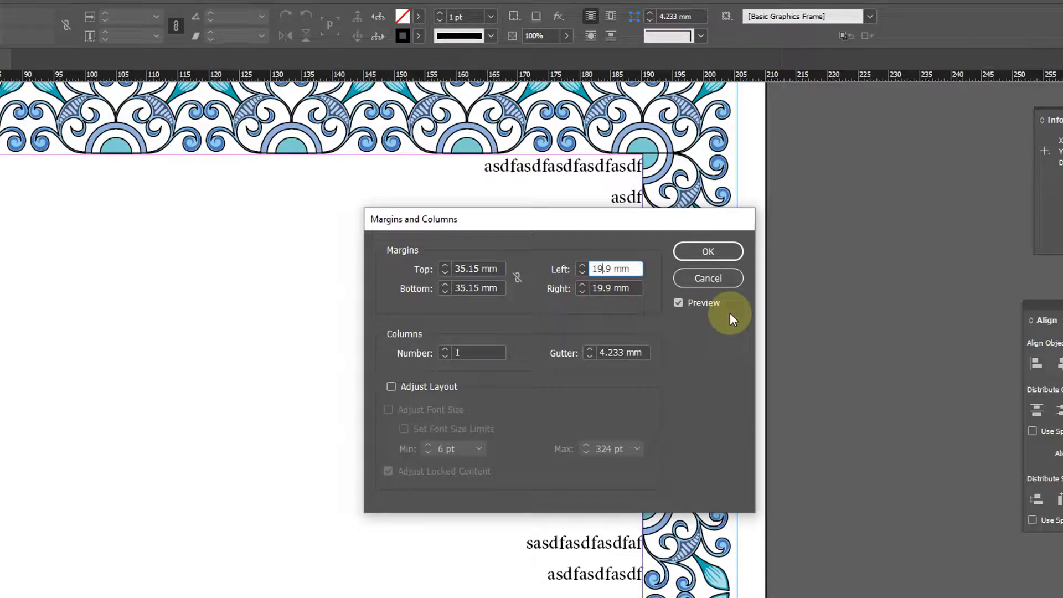
key("BackSpace")
key("BackSpace")
type("21")
key("Tab")
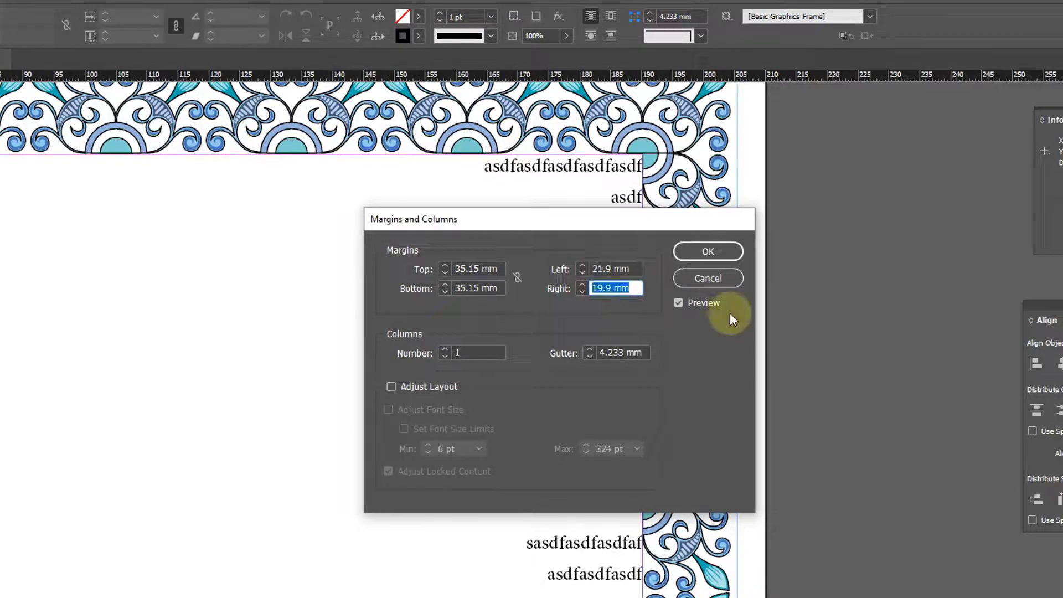
type("21.")
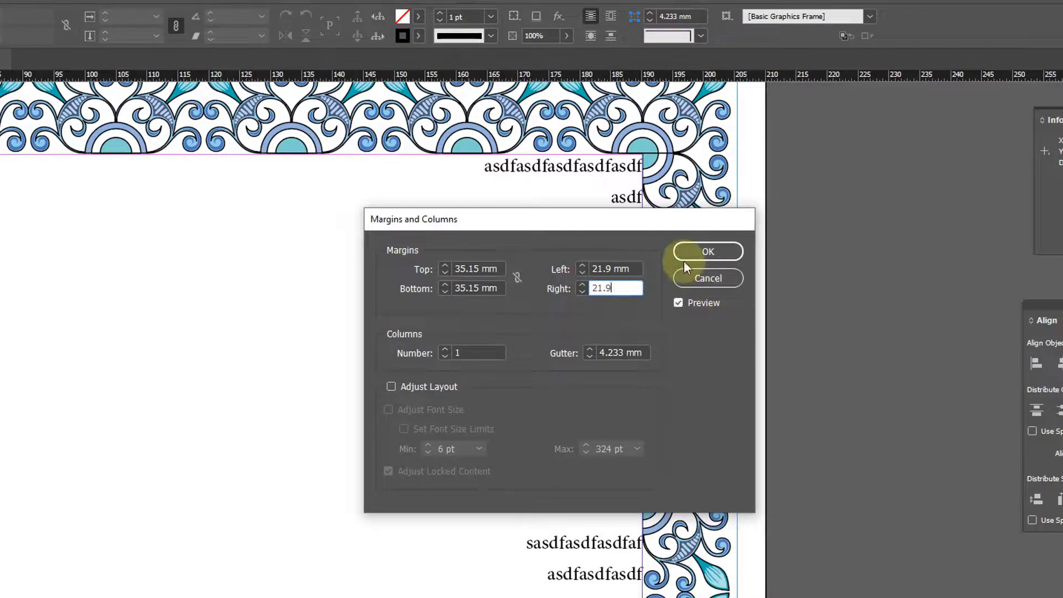
type("9")
double_click(613, 289)
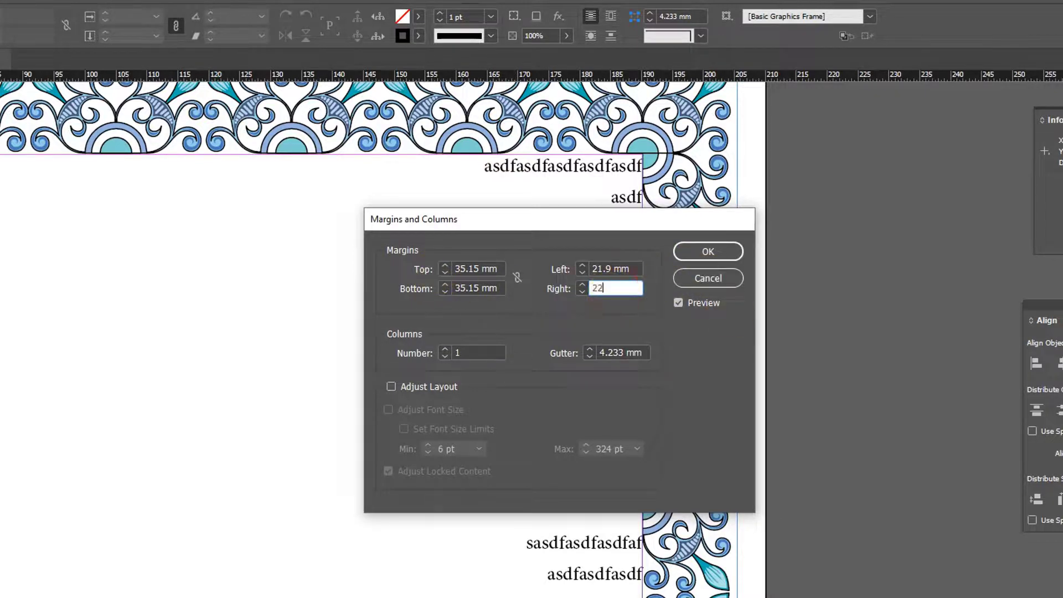
type("22")
key("Tab")
left_click(730, 248)
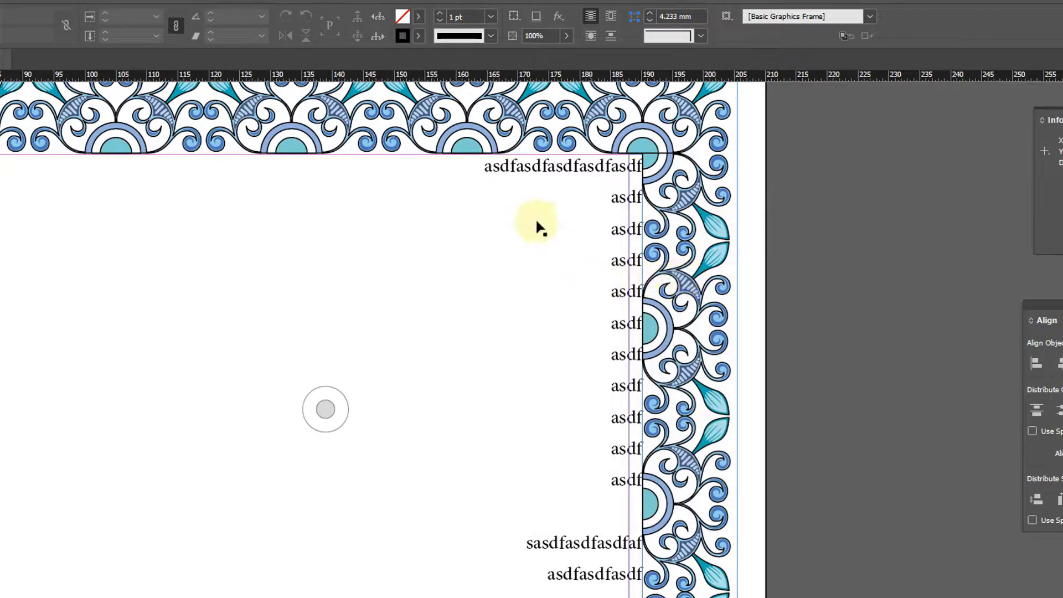
Set the top and bottom page margins to 37 mm with Adjust Layout turned on, and apply the change
left_click_drag(450, 206, 578, 365)
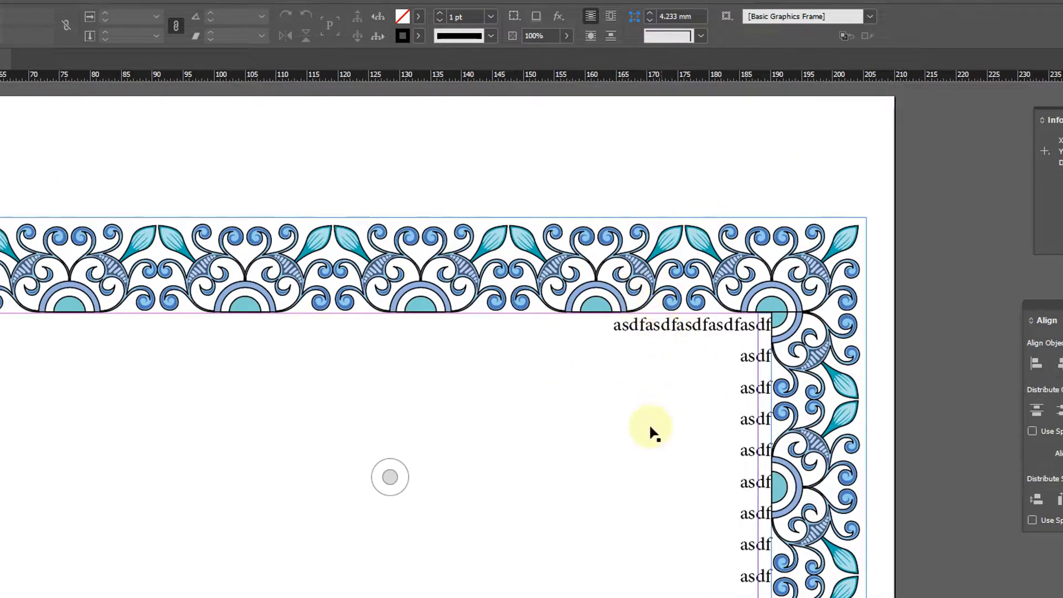
left_click(515, 246)
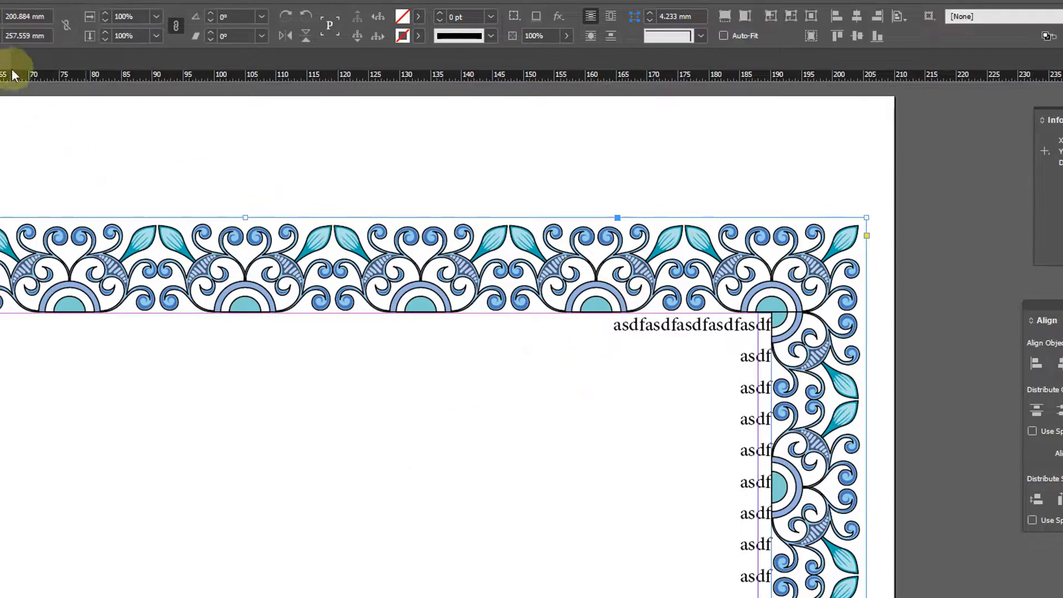
left_click(6, 8)
left_click(33, 22)
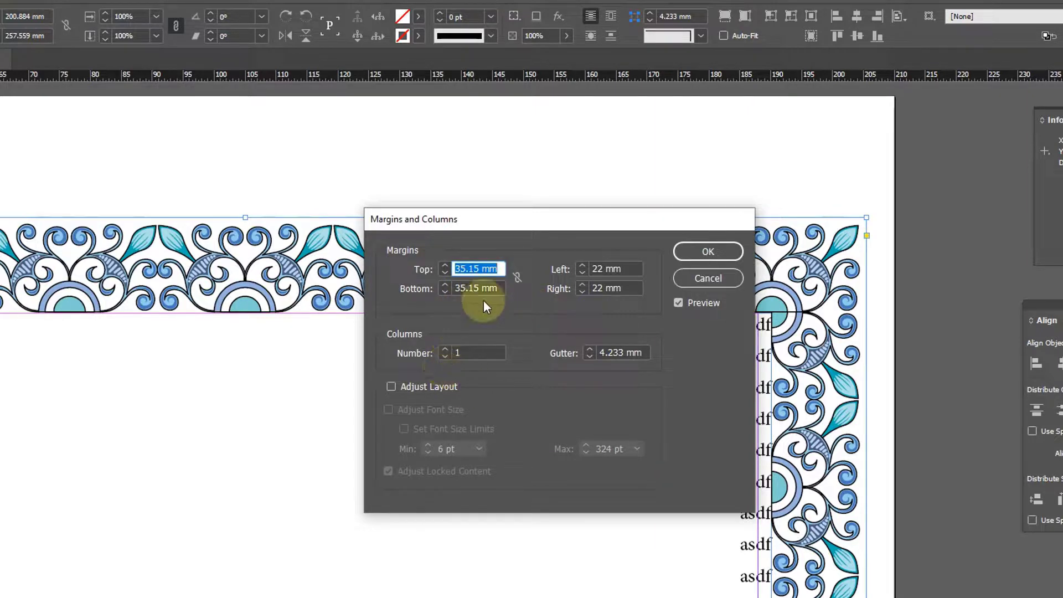
type("37")
key("Tab")
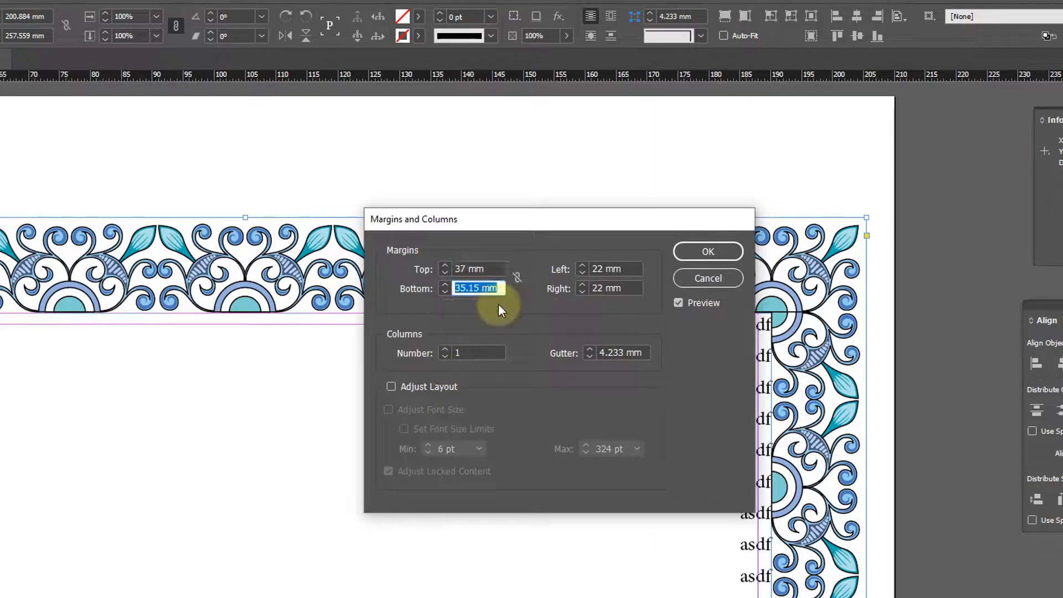
type("37")
left_click(498, 303)
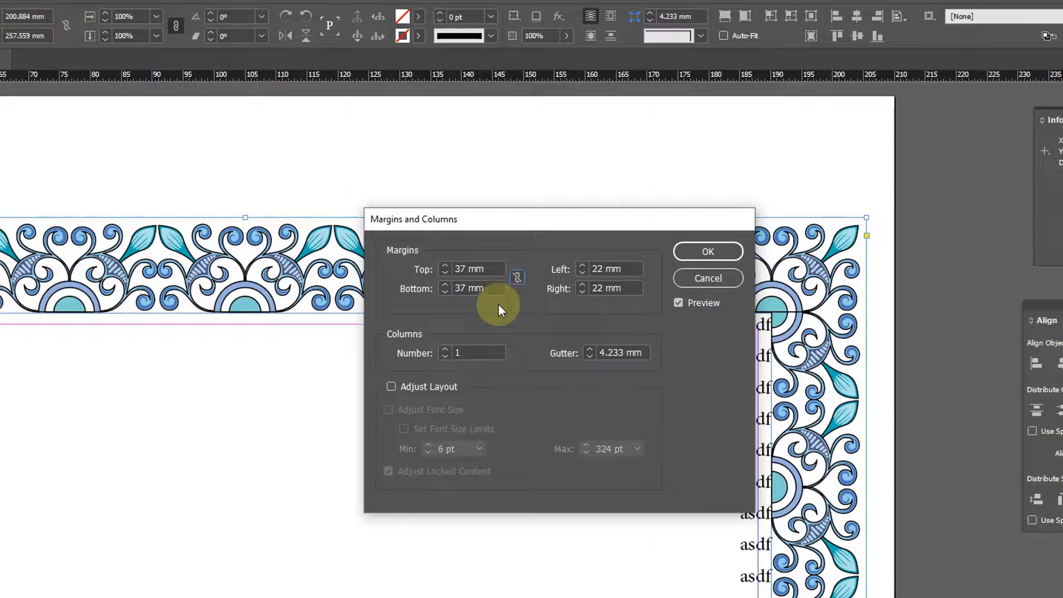
left_click(420, 388)
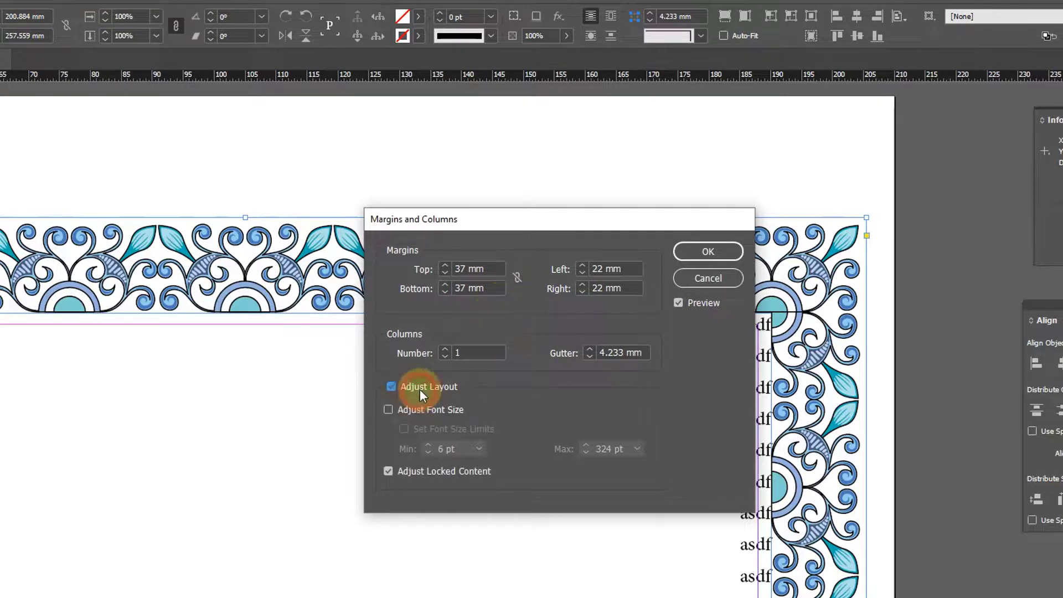
left_click(708, 250)
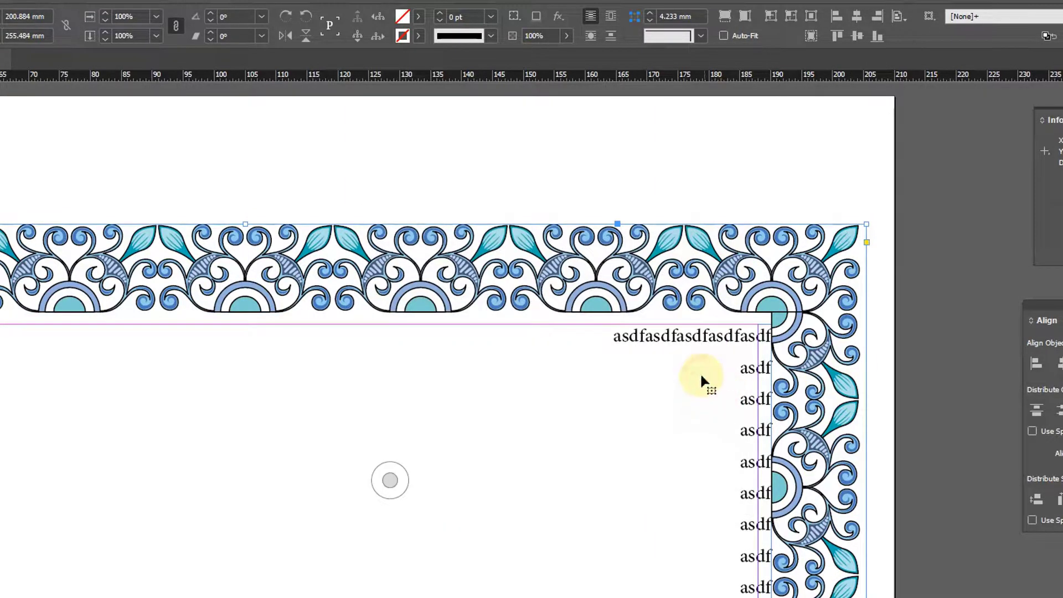
Move the decorative border frame down and to the left, undo the move, and deselect it
left_click(635, 364)
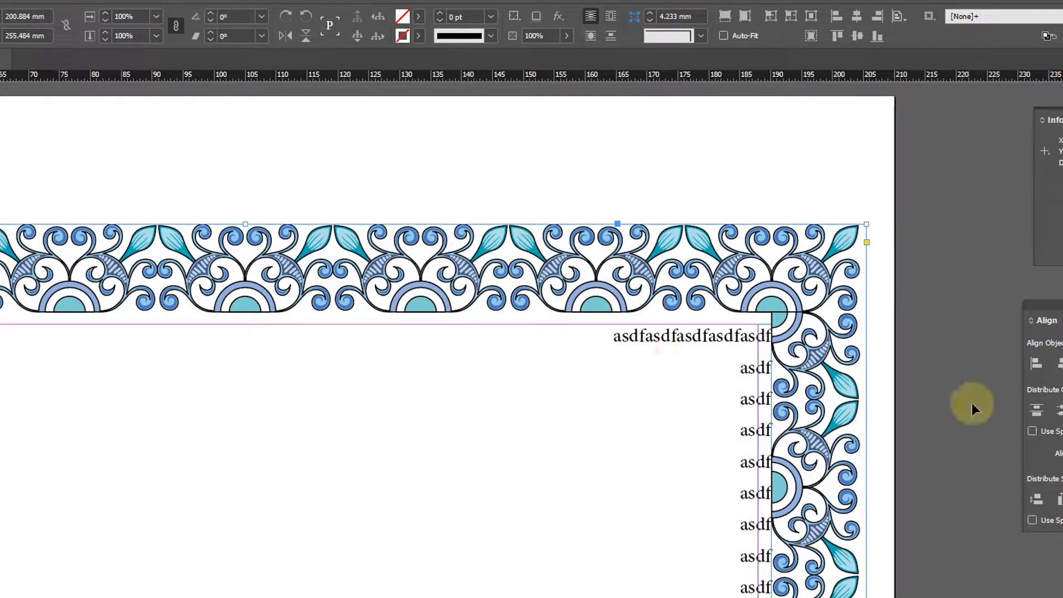
left_click(557, 403)
left_click(588, 436)
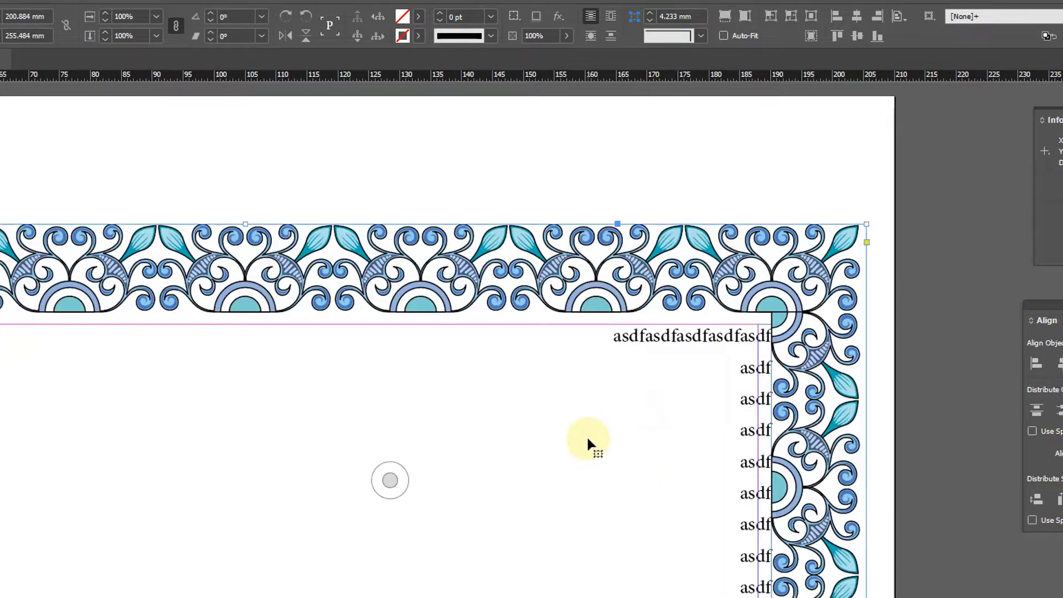
left_click_drag(632, 433, 702, 194)
left_click(639, 363, "ctrl+alt")
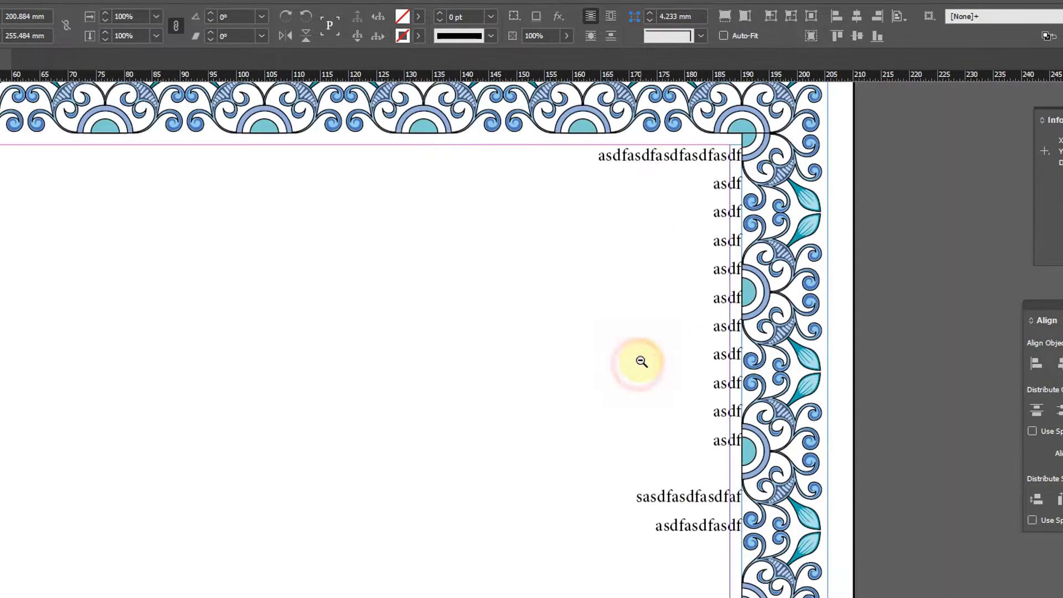
left_click(640, 364, "ctrl+alt")
left_click_drag(457, 366, 787, 359)
left_click(339, 304)
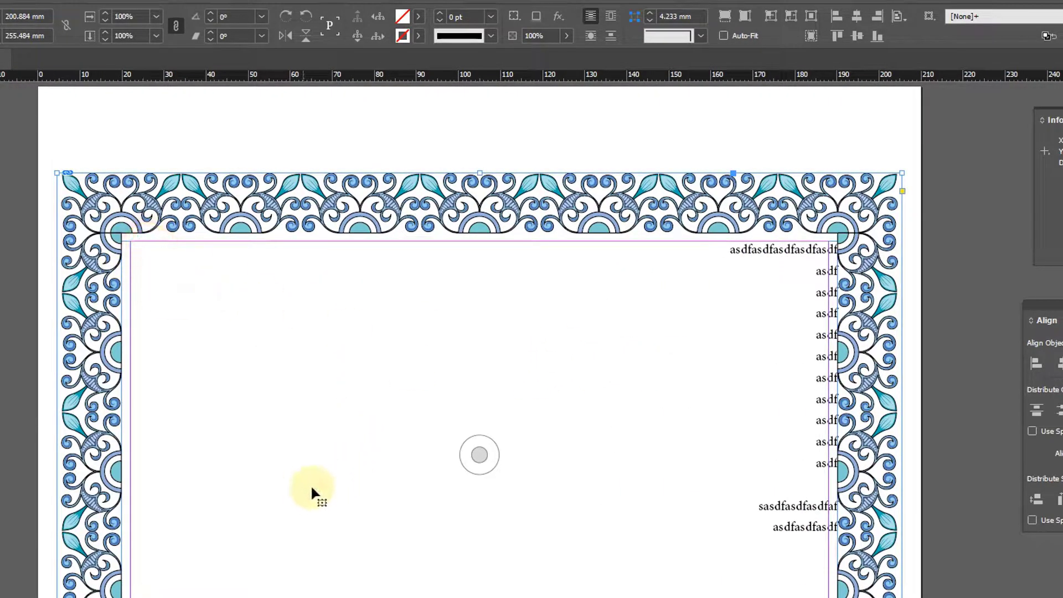
left_click_drag(799, 313, 606, 367)
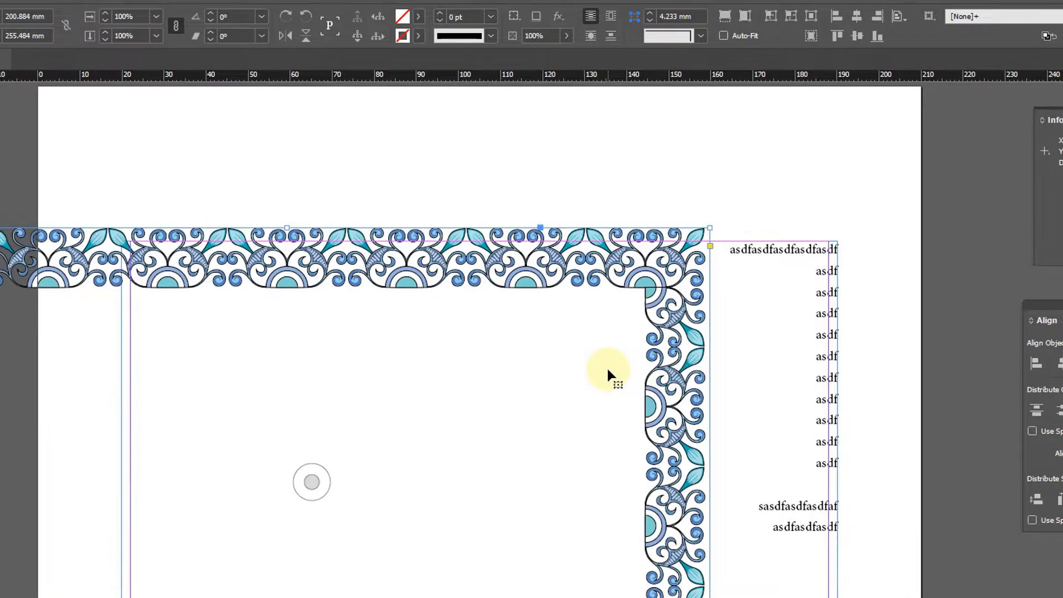
key("ctrl+z")
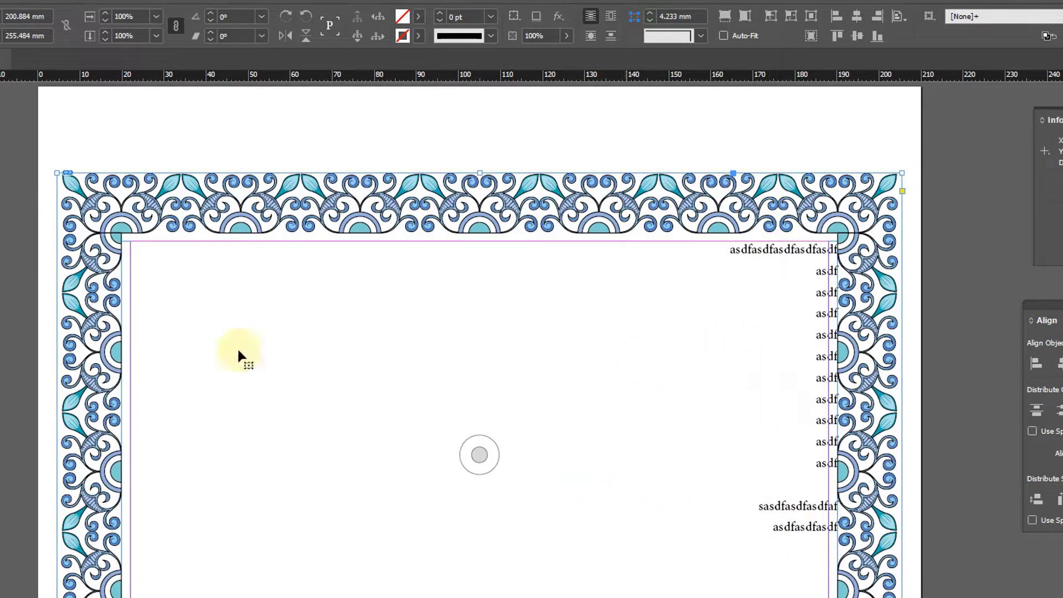
left_click(5, 280)
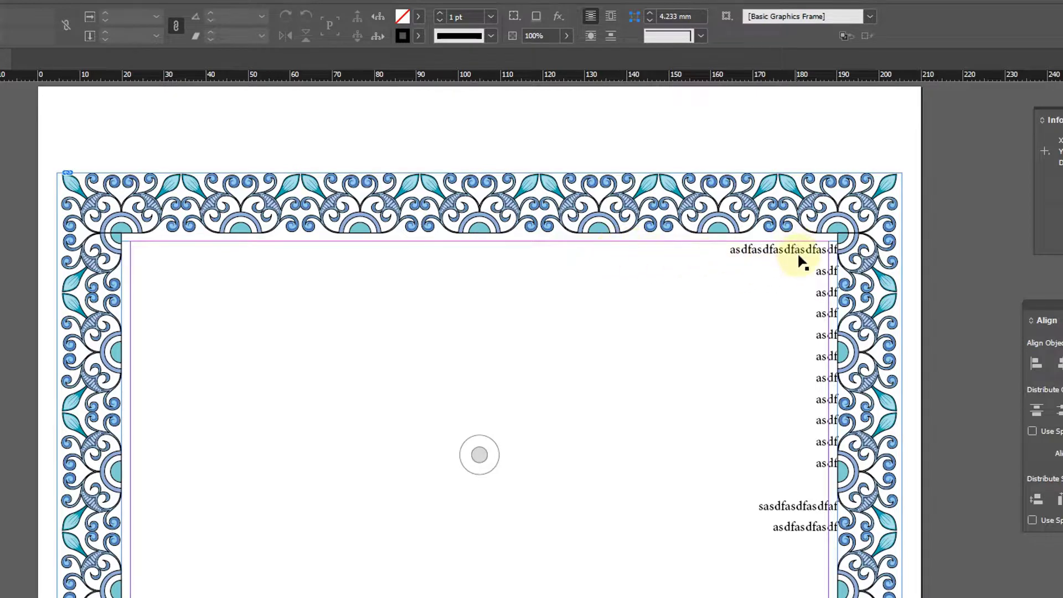
Select the text frame, resize its right and left edges to meet the 22 mm side margins, and deselect it
left_click(792, 357)
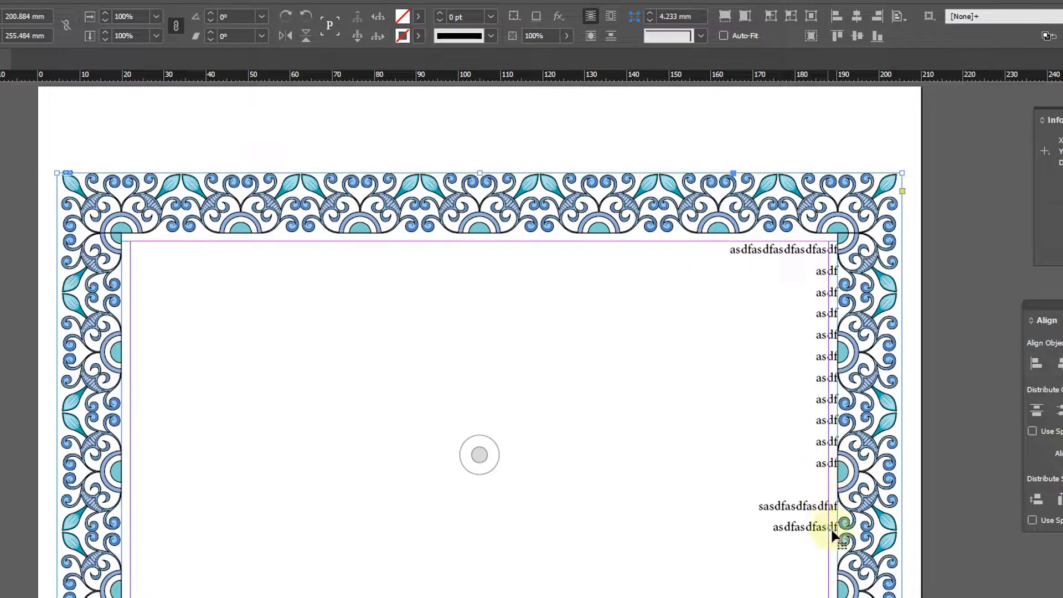
left_click_drag(754, 587, 626, 460)
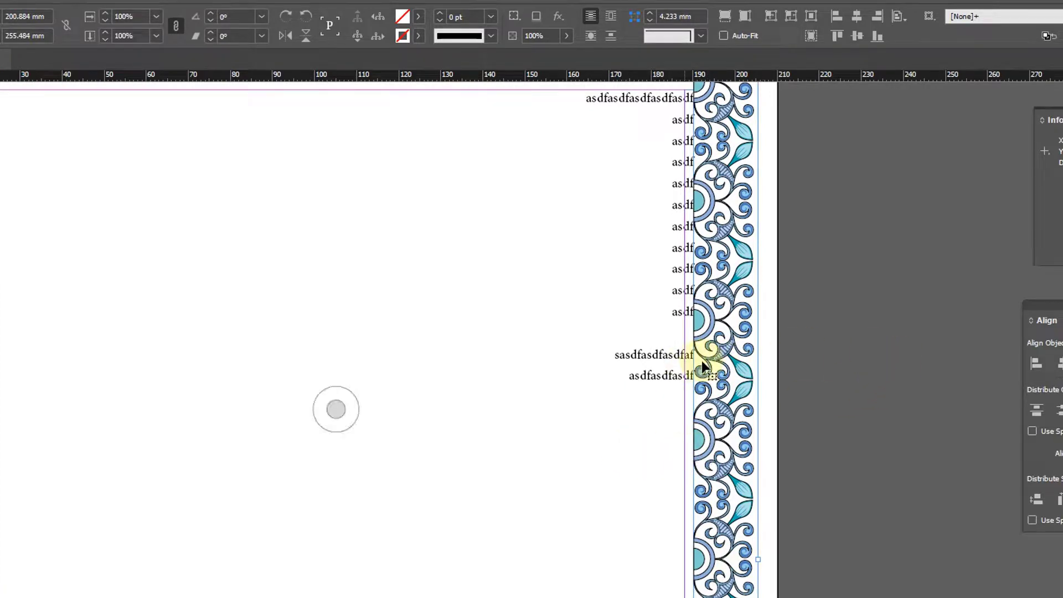
left_click(481, 410)
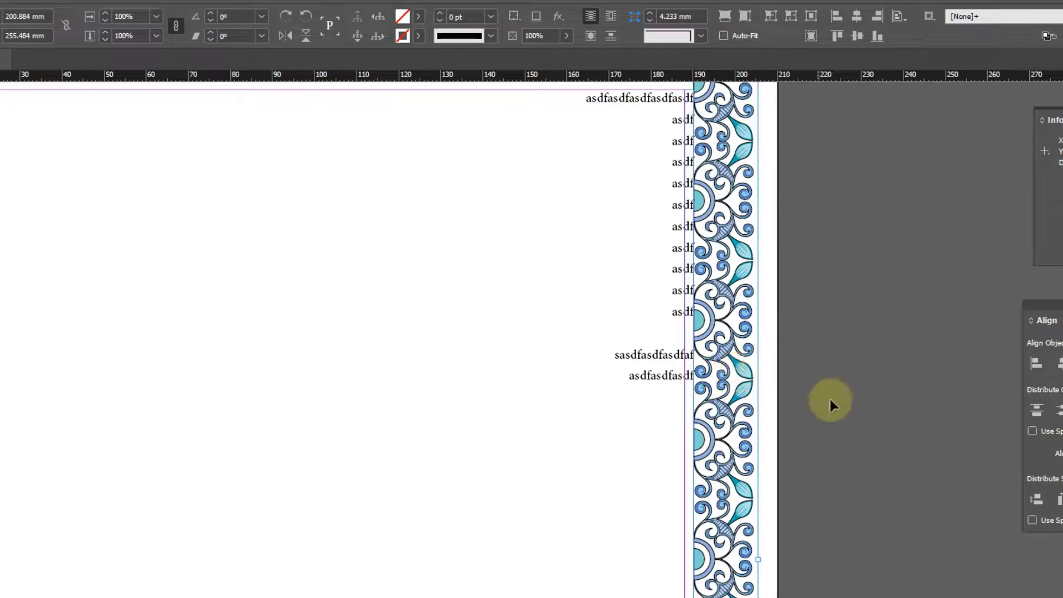
left_click(602, 379)
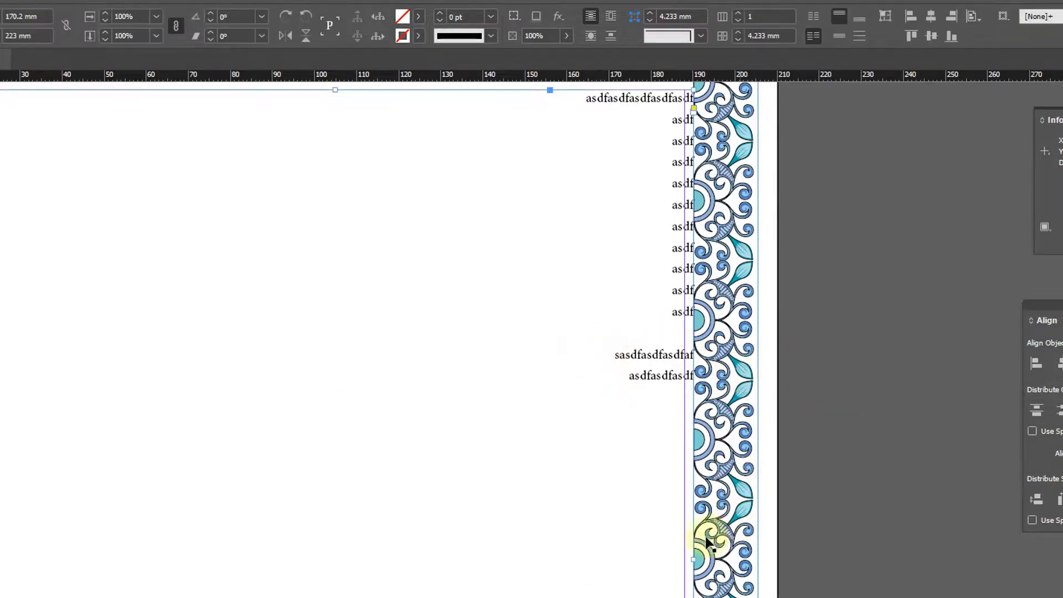
left_click_drag(693, 559, 684, 562)
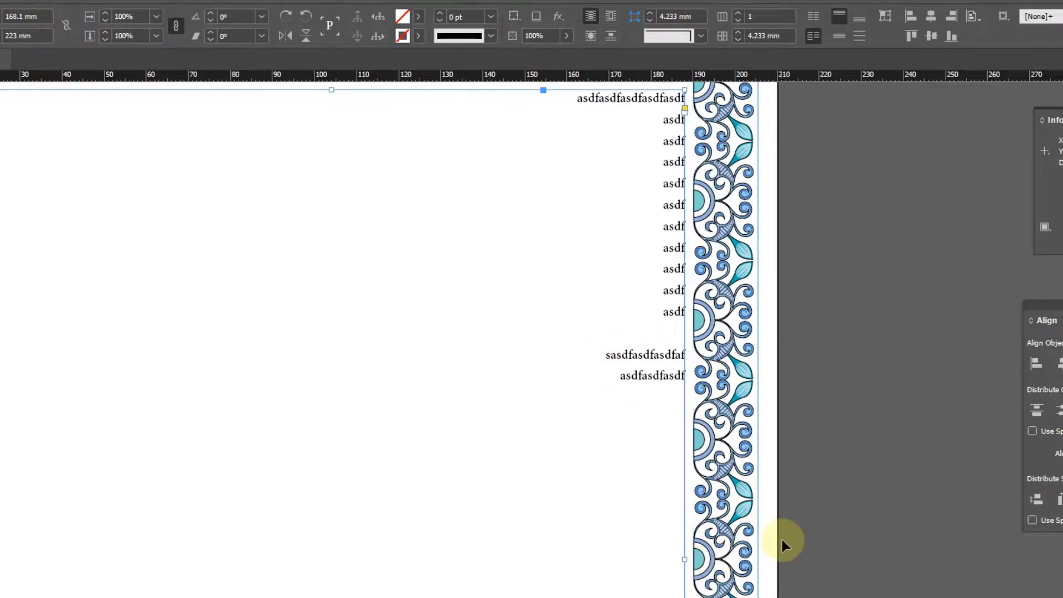
left_click_drag(204, 475, 455, 468)
left_click_drag(229, 553, 237, 553)
left_click_drag(847, 336, 778, 505)
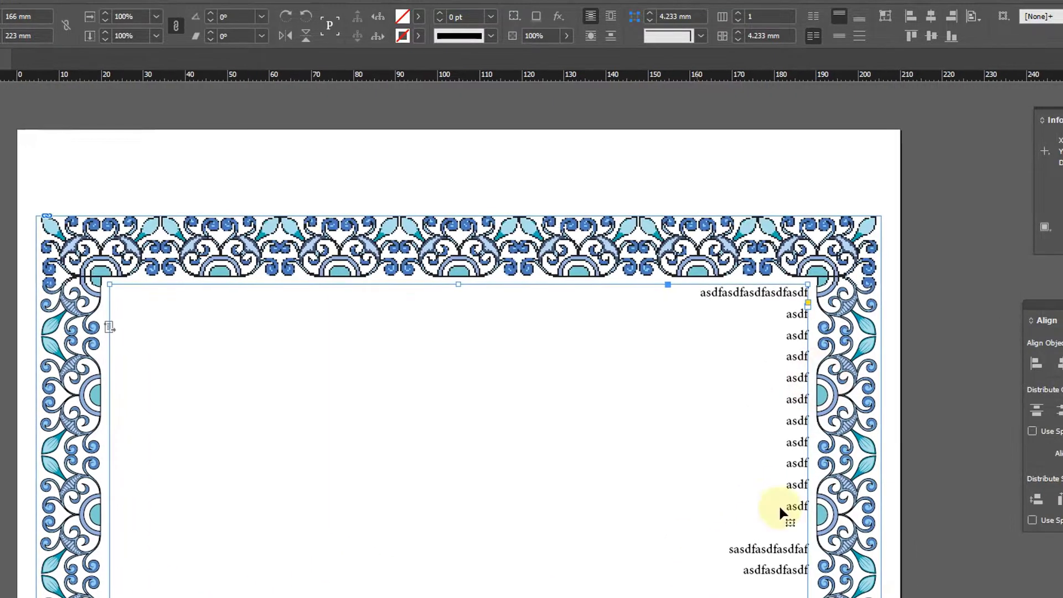
left_click(1022, 356)
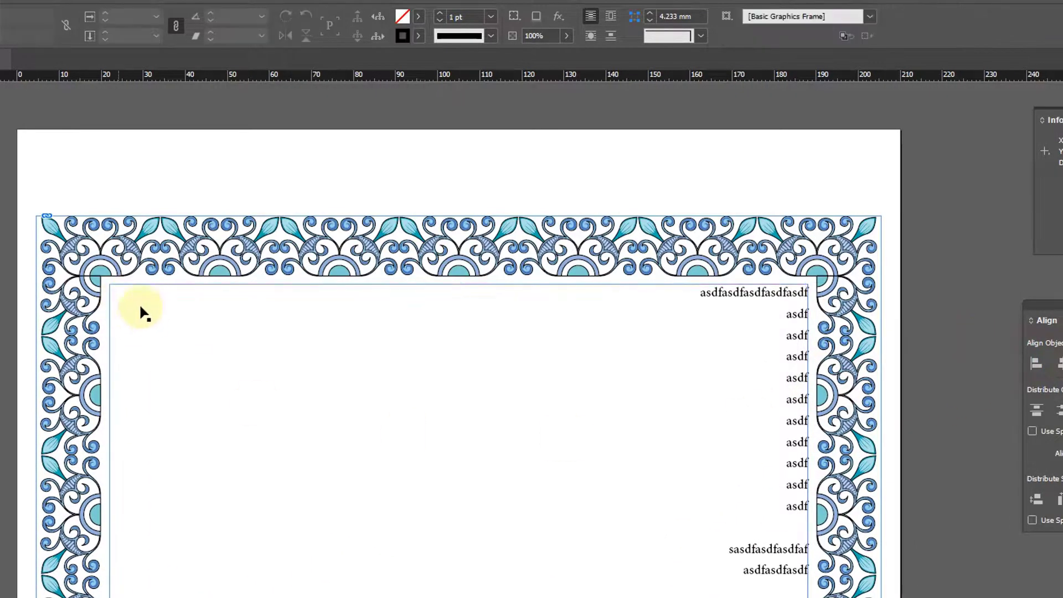
Move the rulers' zero point to the page's top-right corner
left_click(530, 394, "ctrl+alt")
left_click_drag(684, 551, 580, 395)
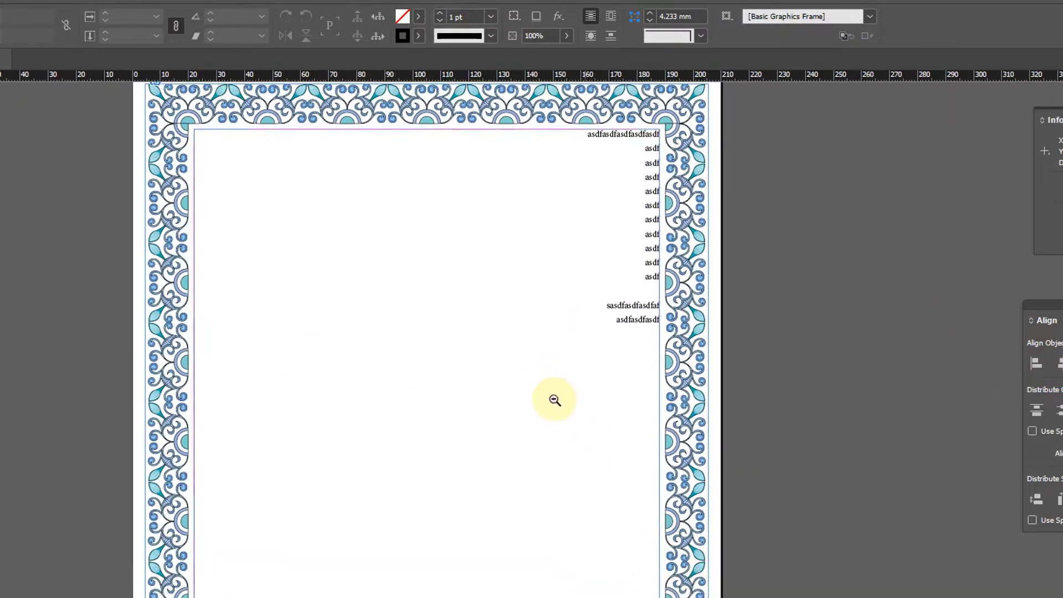
left_click(554, 399, "ctrl+alt")
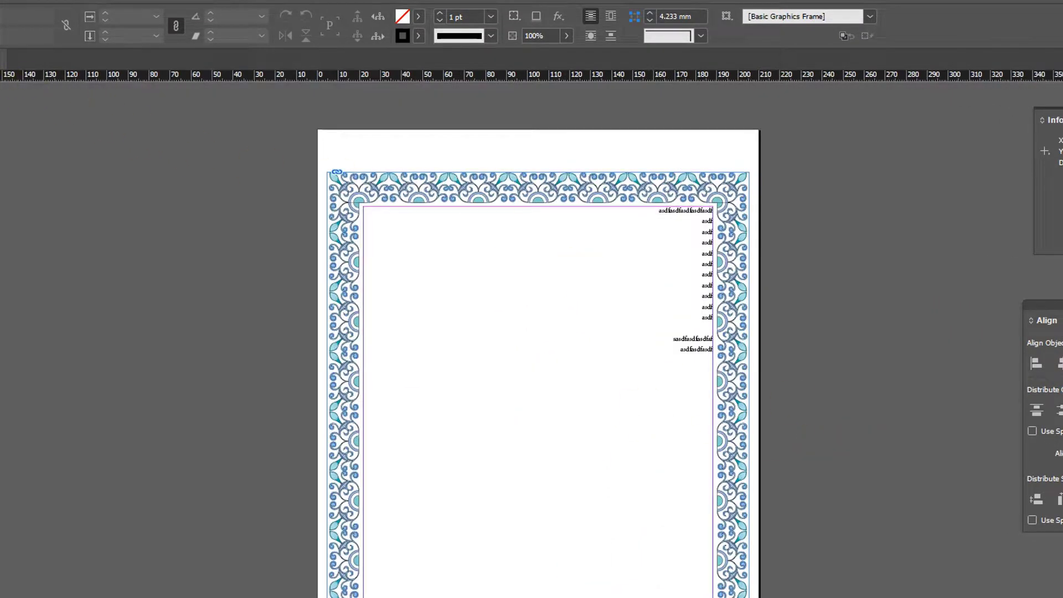
left_click_drag(3, 75, 760, 130)
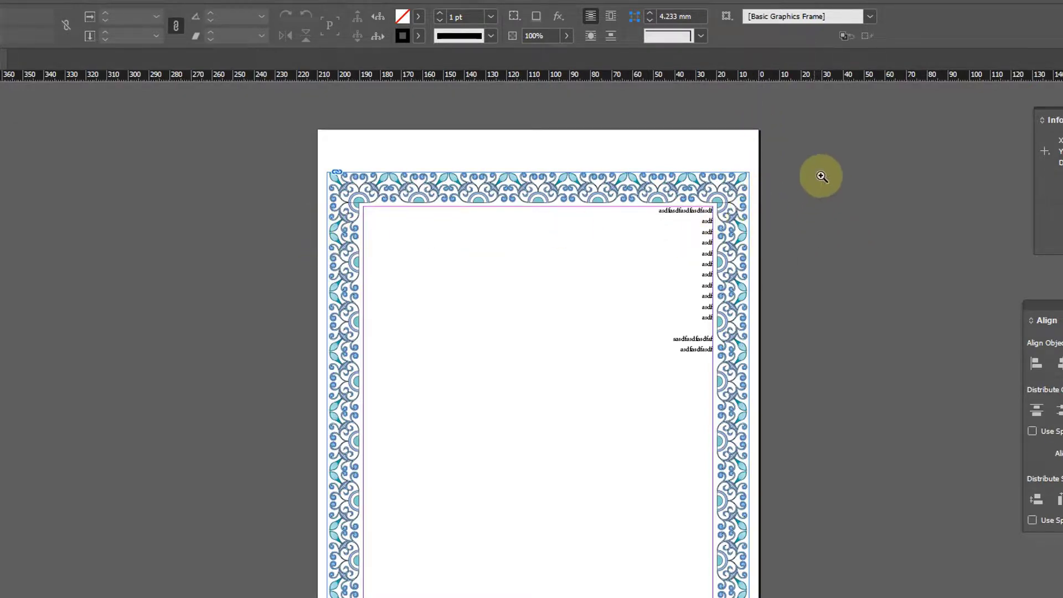
Measure the horizontal distance from the border's right inner line to the page's right edge with the Measure tool
left_click_drag(825, 166, 619, 308)
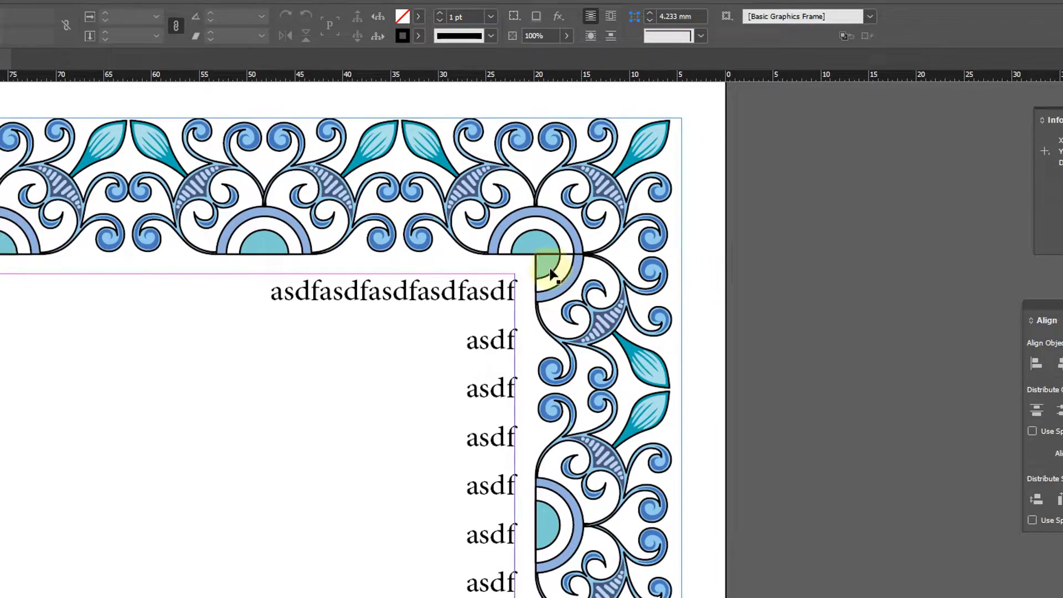
key("k")
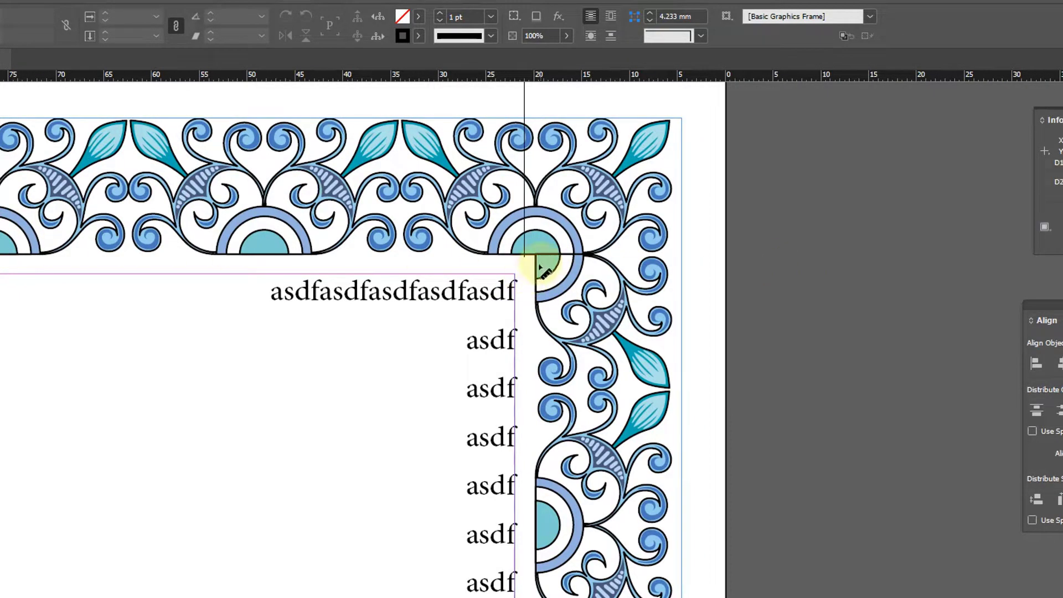
left_click_drag(534, 269, 726, 269)
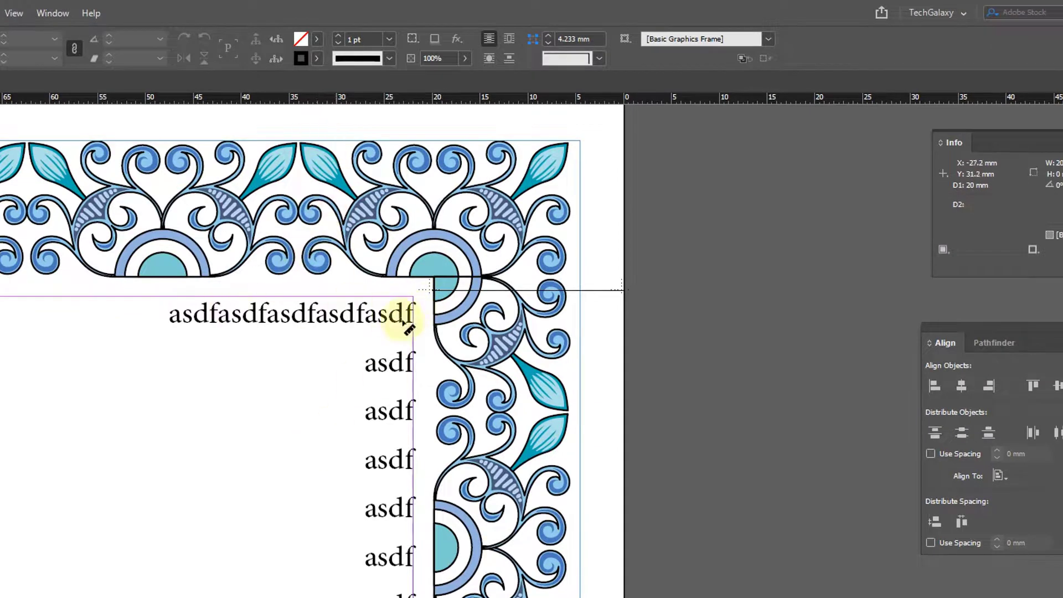
left_click_drag(422, 238, 425, 392)
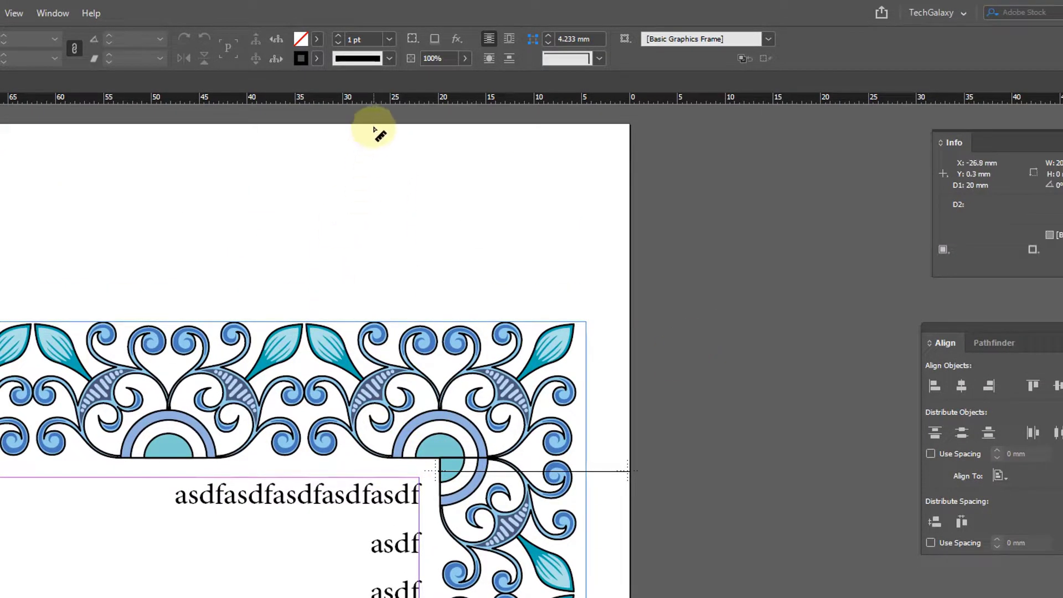
Measure the vertical distance from the page's top edge to the border's inner line and compare it with the document's margin settings without changing them
left_click_drag(394, 123, 403, 466)
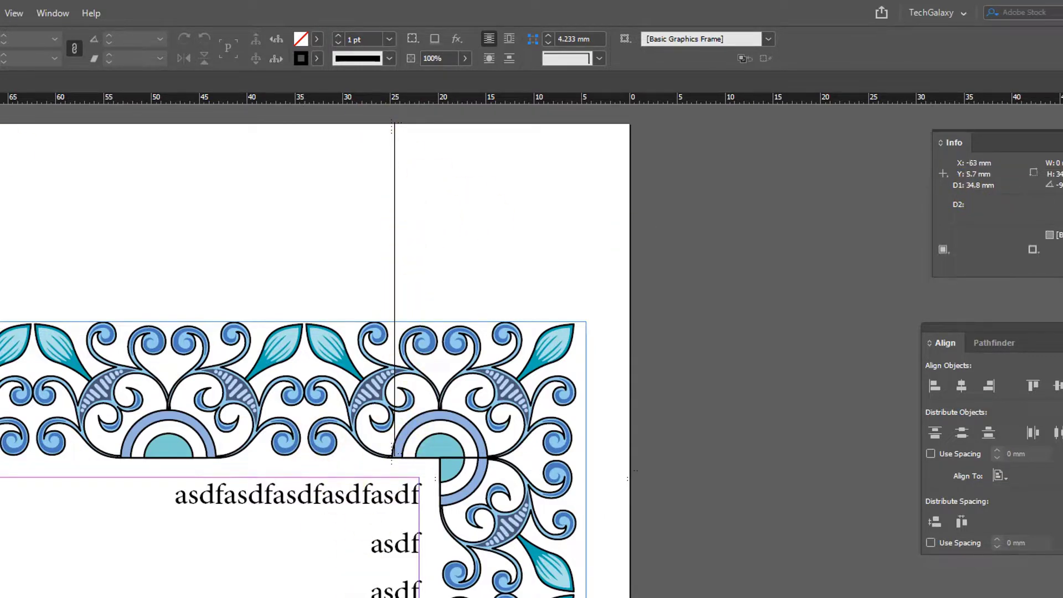
left_click(9, 152)
left_click(368, 292)
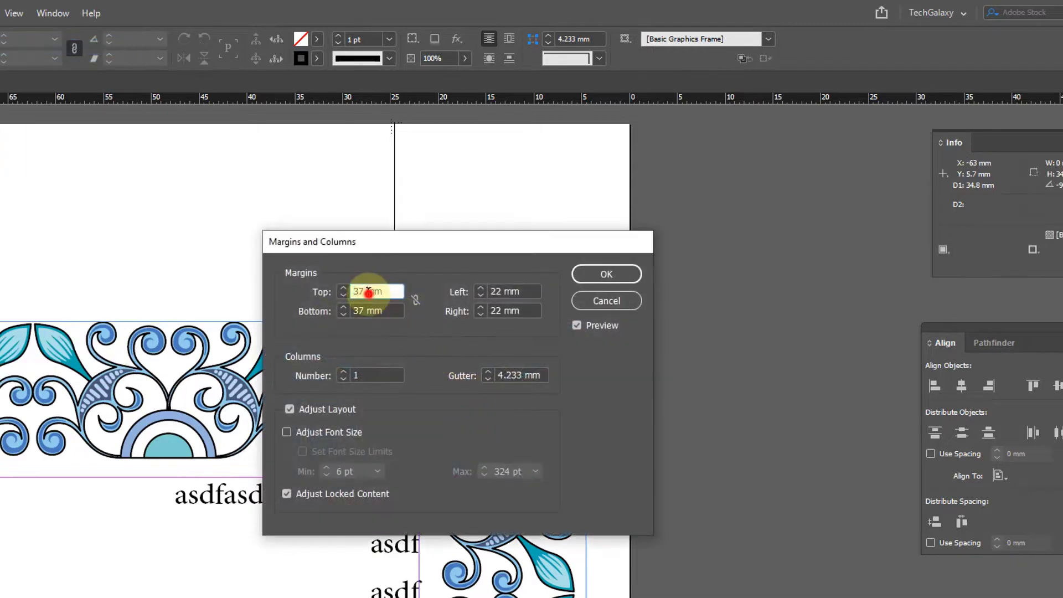
left_click(504, 291)
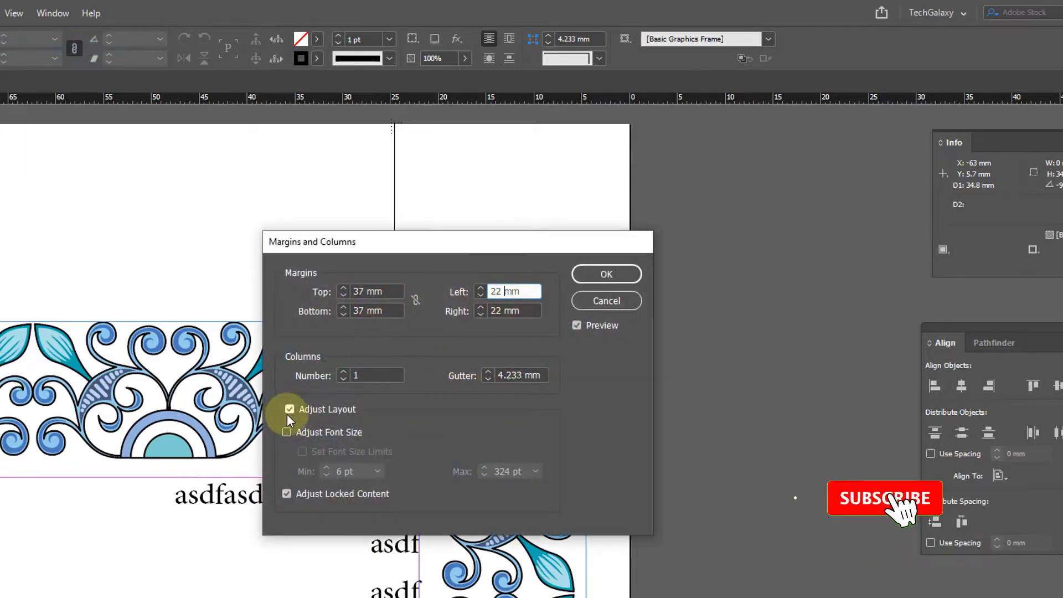
left_click(609, 301)
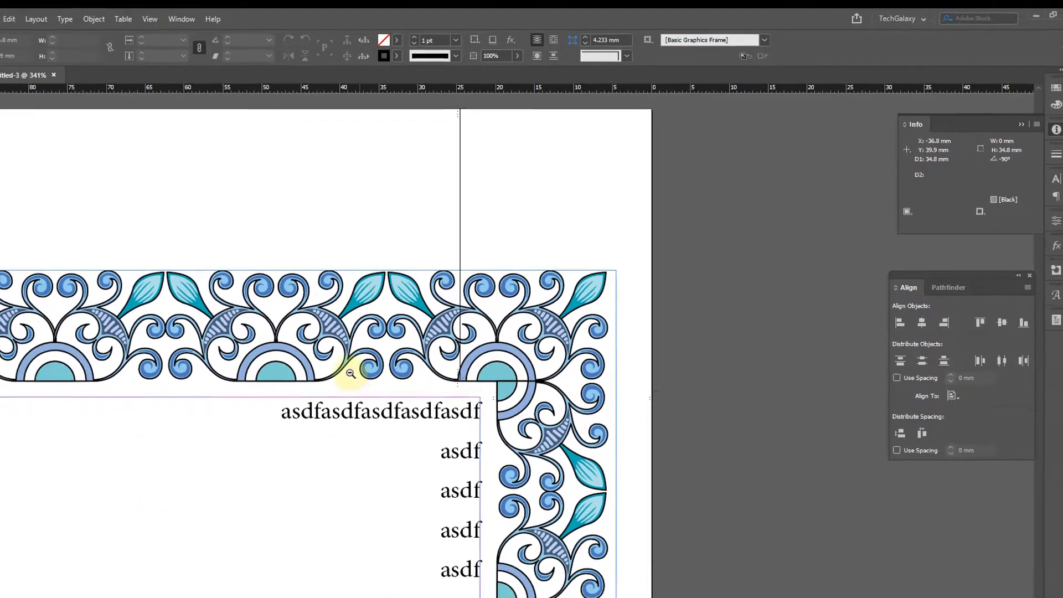
Examine the whole page to check how the margins and text frame fit inside the decorative border
left_click(266, 433, "ctrl+alt")
left_click(269, 435, "ctrl+alt")
left_click(279, 437, "ctrl+alt")
left_click(296, 439, "ctrl+alt")
left_click_drag(549, 561, 375, 443)
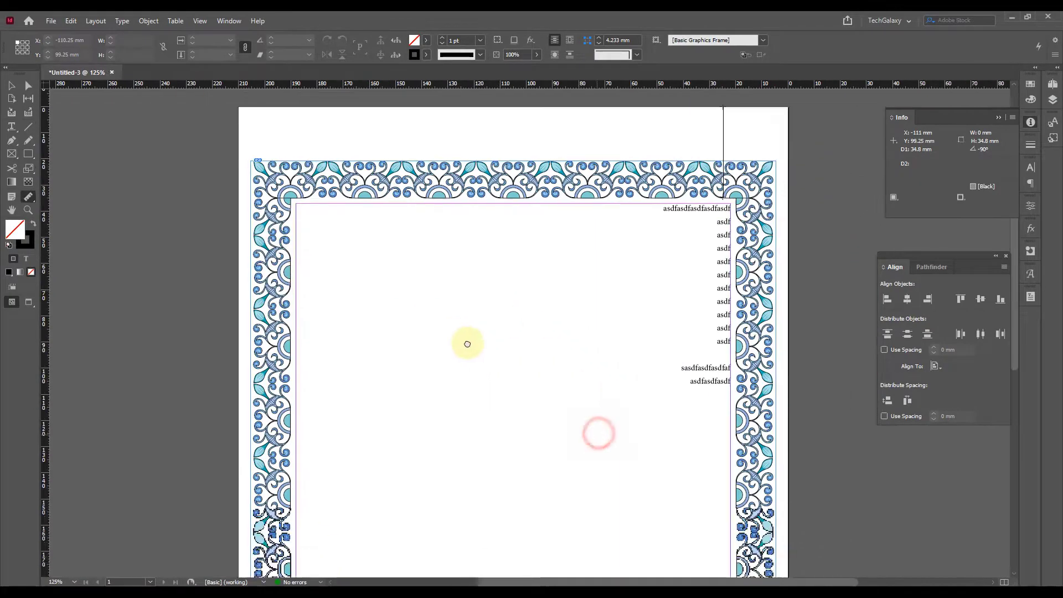
left_click_drag(467, 344, 434, 309)
left_click(448, 309, "ctrl+alt")
left_click_drag(581, 425, 417, 360)
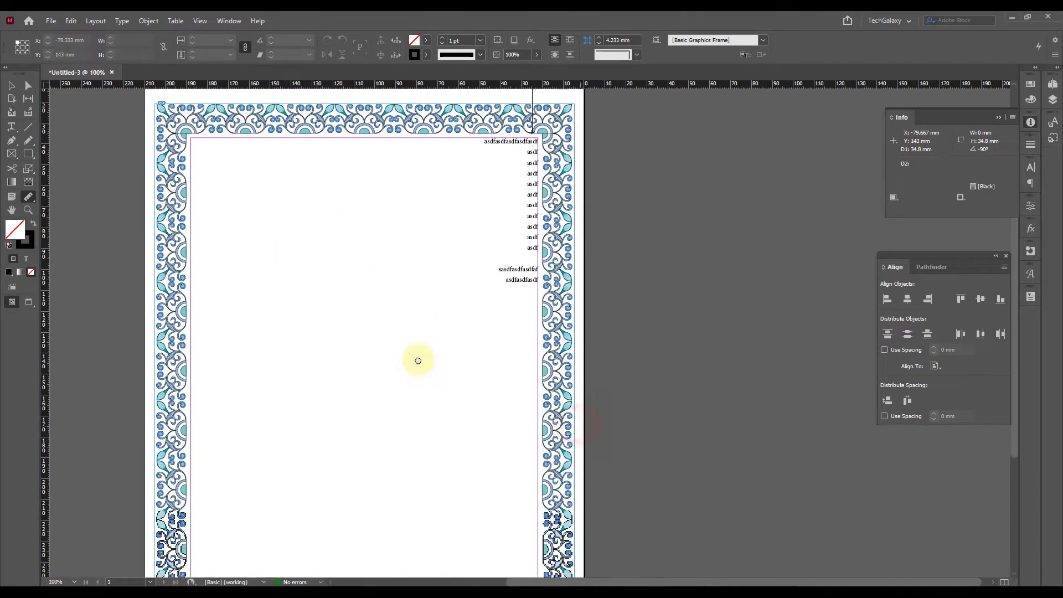
left_click(404, 327, "ctrl+alt")
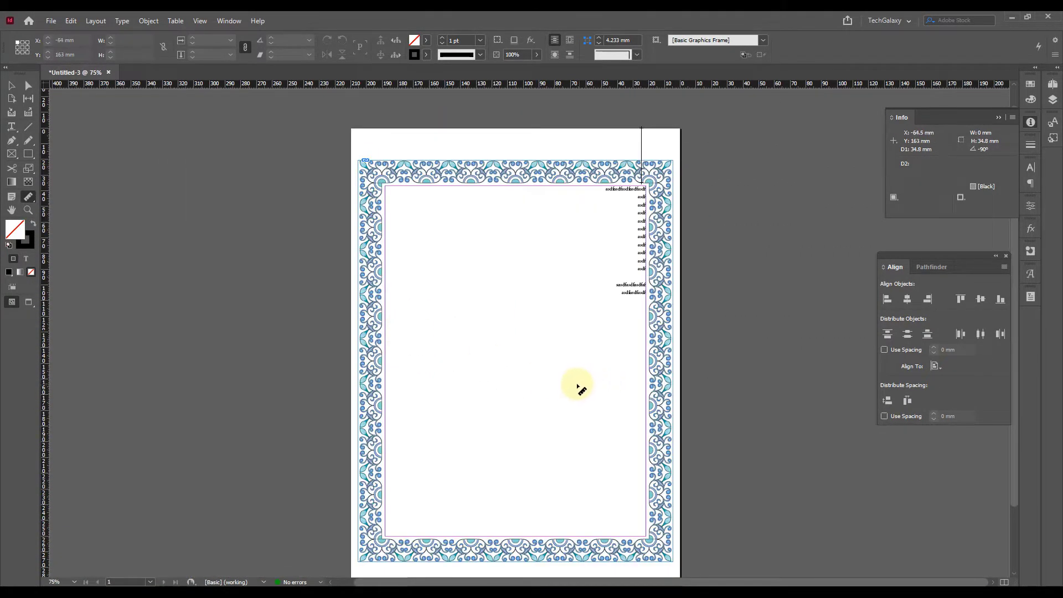